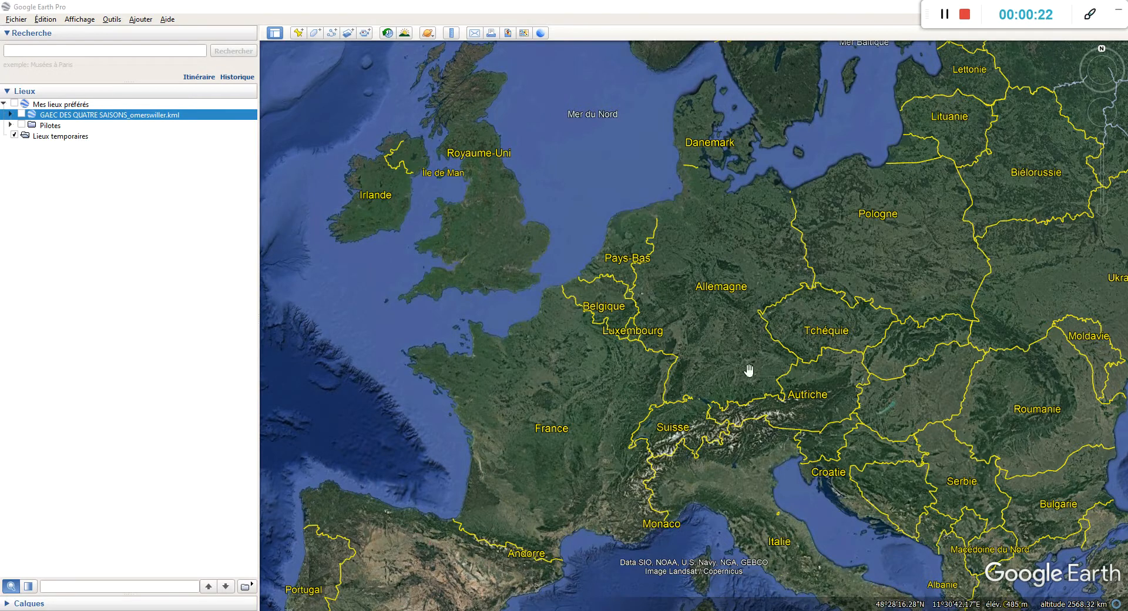
Step: Zoom in on the farmland near Marckolsheim in Alsace until the individual fields can be distinguished
{"action": "scroll", "coordinate": [658, 385], "scroll_direction": "up", "scroll_amount": 3}
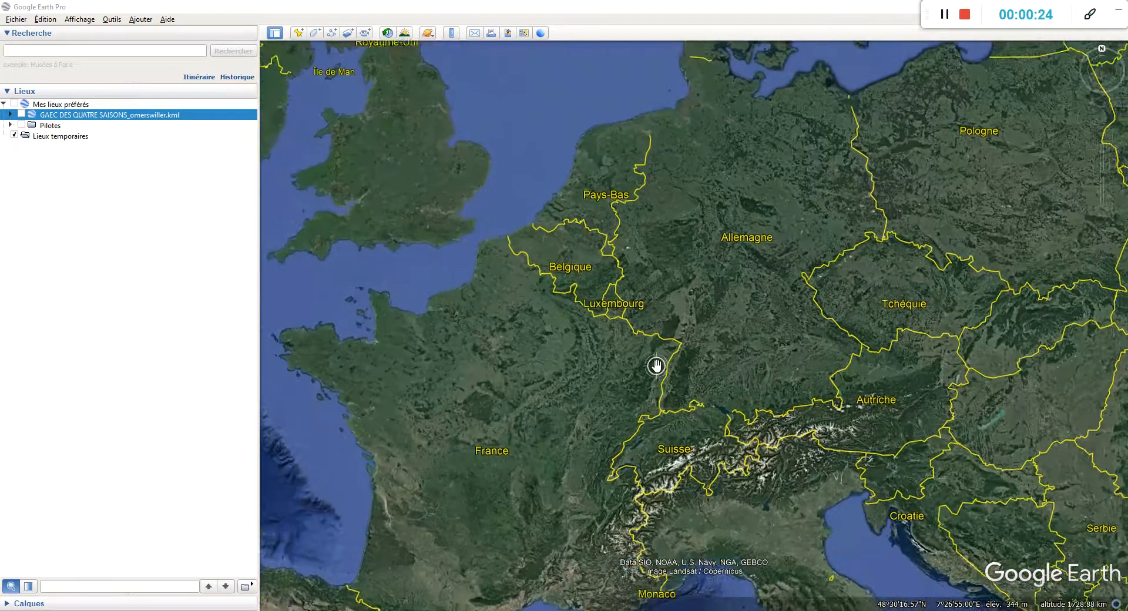
{"action": "scroll", "coordinate": [647, 381], "scroll_direction": "up", "scroll_amount": 5}
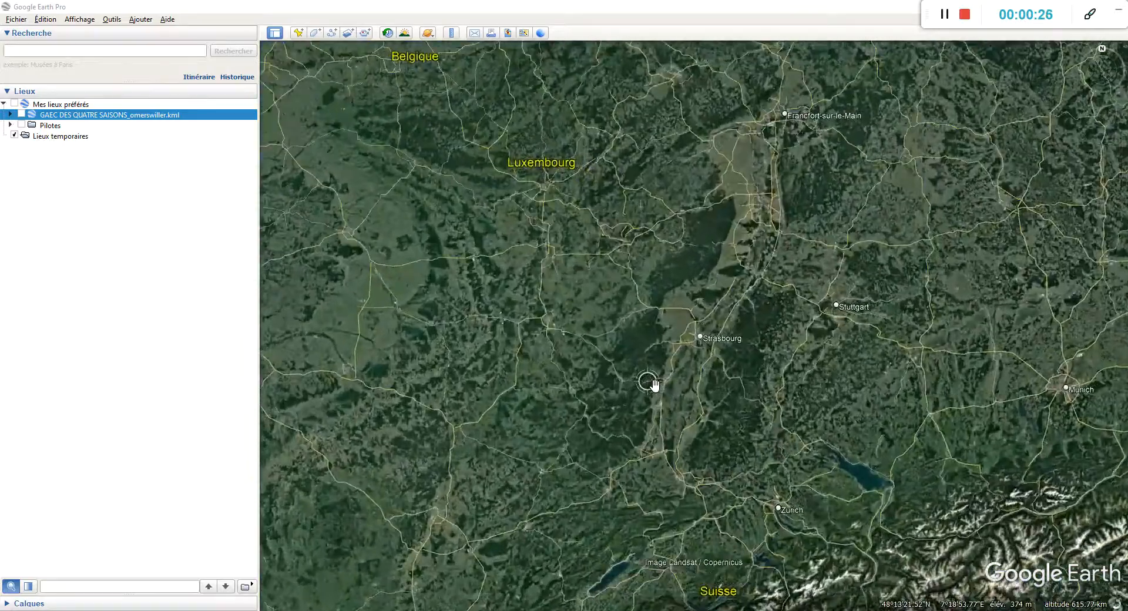
{"action": "scroll", "coordinate": [725, 420], "scroll_direction": "up", "scroll_amount": 3}
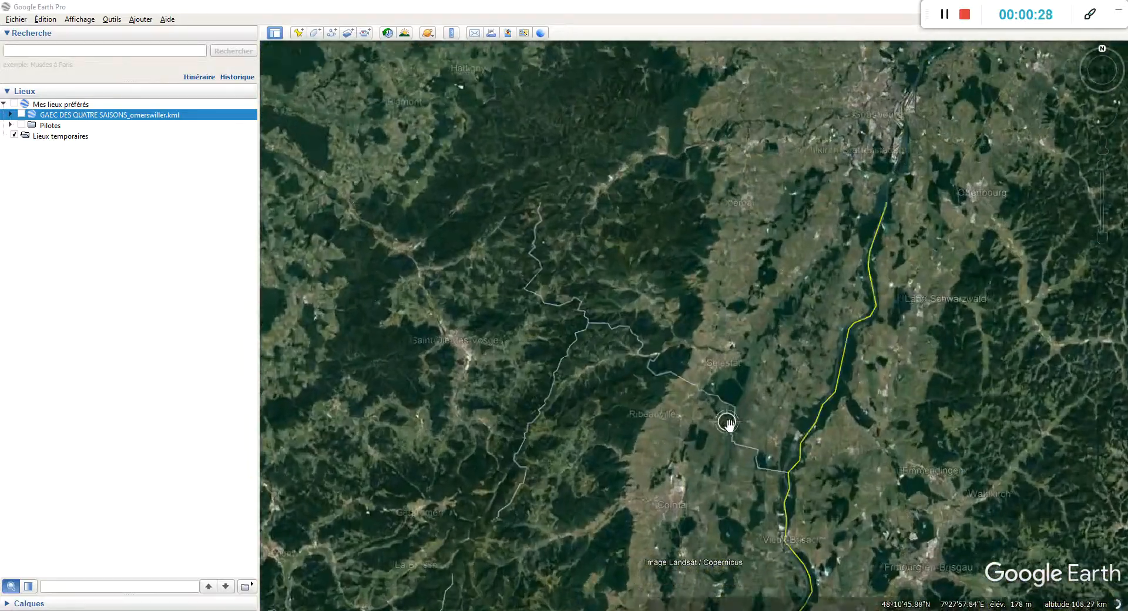
{"action": "scroll", "coordinate": [751, 427], "scroll_direction": "up", "scroll_amount": 4}
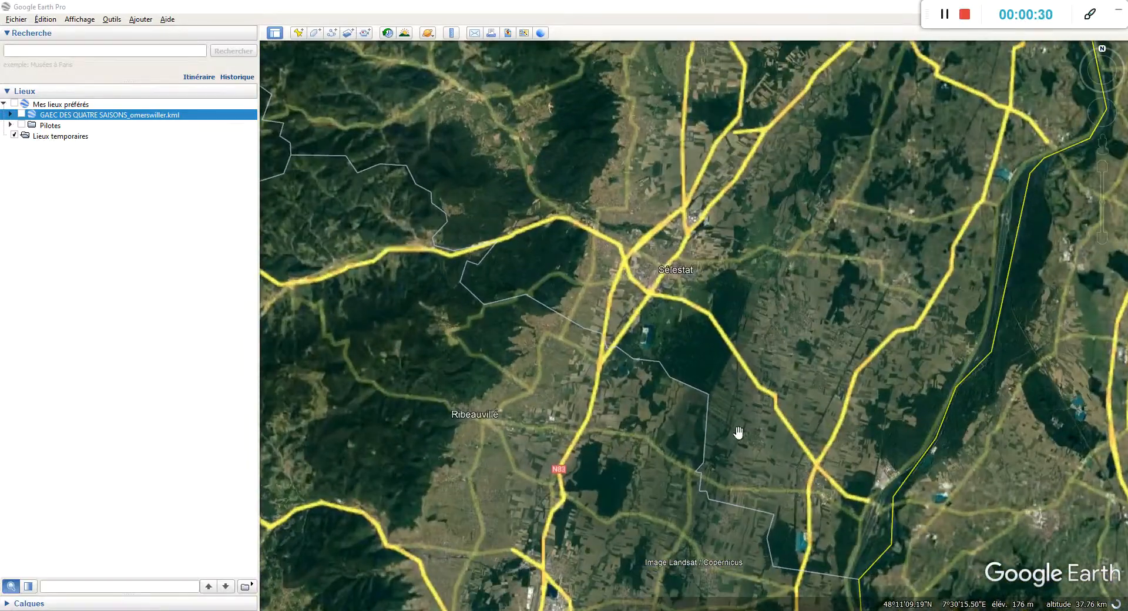
{"action": "scroll", "coordinate": [756, 488], "scroll_direction": "up", "scroll_amount": 2}
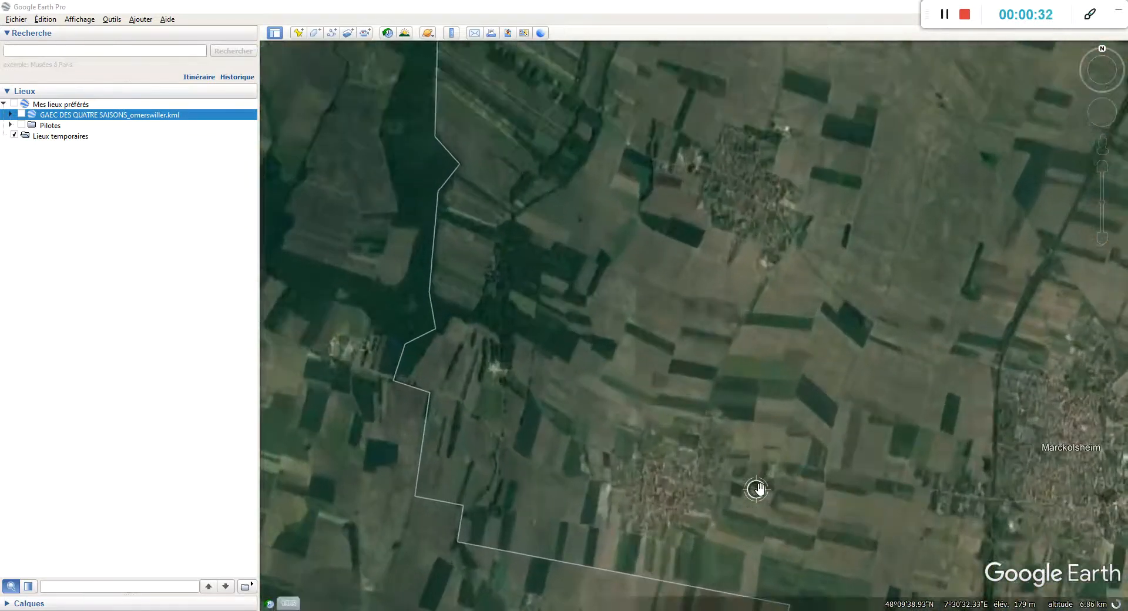
{"action": "scroll", "coordinate": [696, 323], "scroll_direction": "up", "scroll_amount": 2}
{"action": "left_click_drag", "start_coordinate": [861, 365], "coordinate": [624, 278]}
{"action": "scroll", "coordinate": [653, 312], "scroll_direction": "up", "scroll_amount": 2}
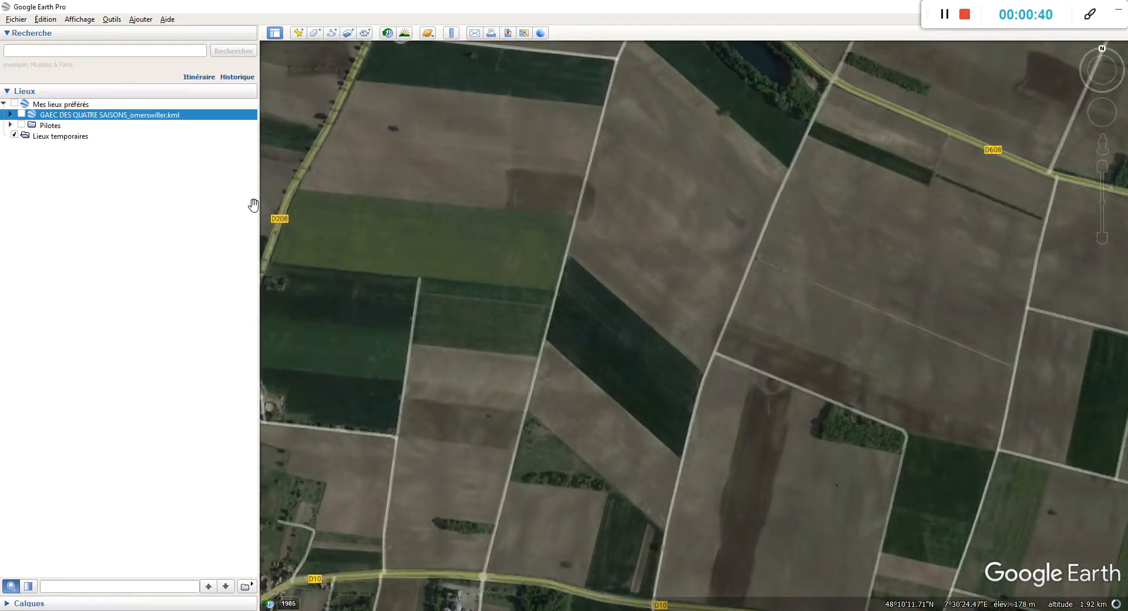
Step: Create a folder named EARL DUPOND in Mes lieux préférés
{"action": "left_click", "coordinate": [60, 107]}
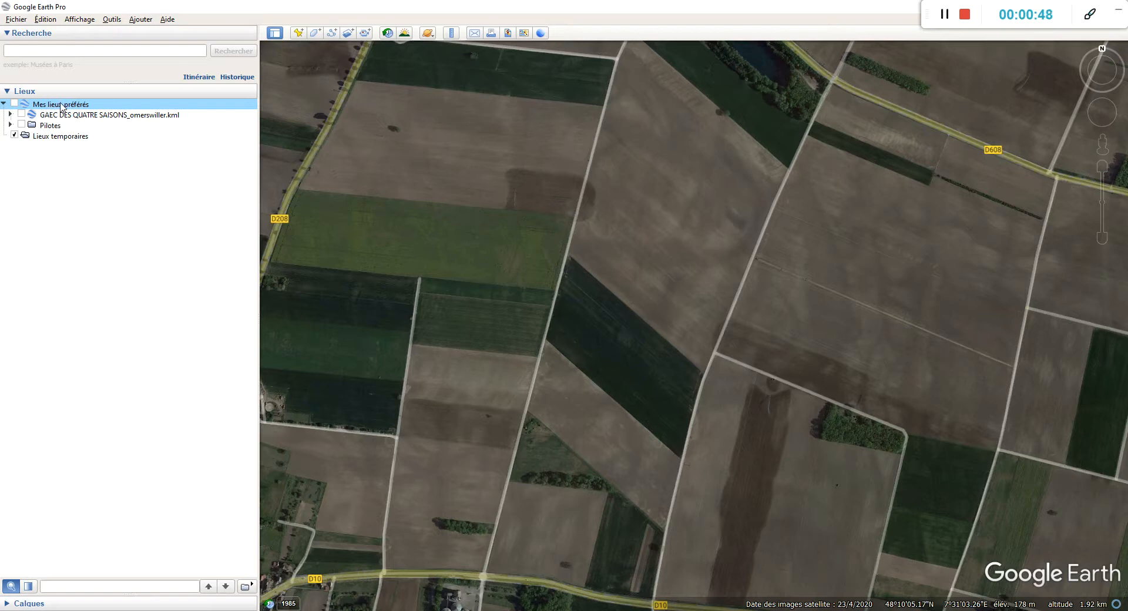
{"action": "right_click", "coordinate": [62, 107]}
{"action": "mouse_move", "coordinate": [85, 110]}
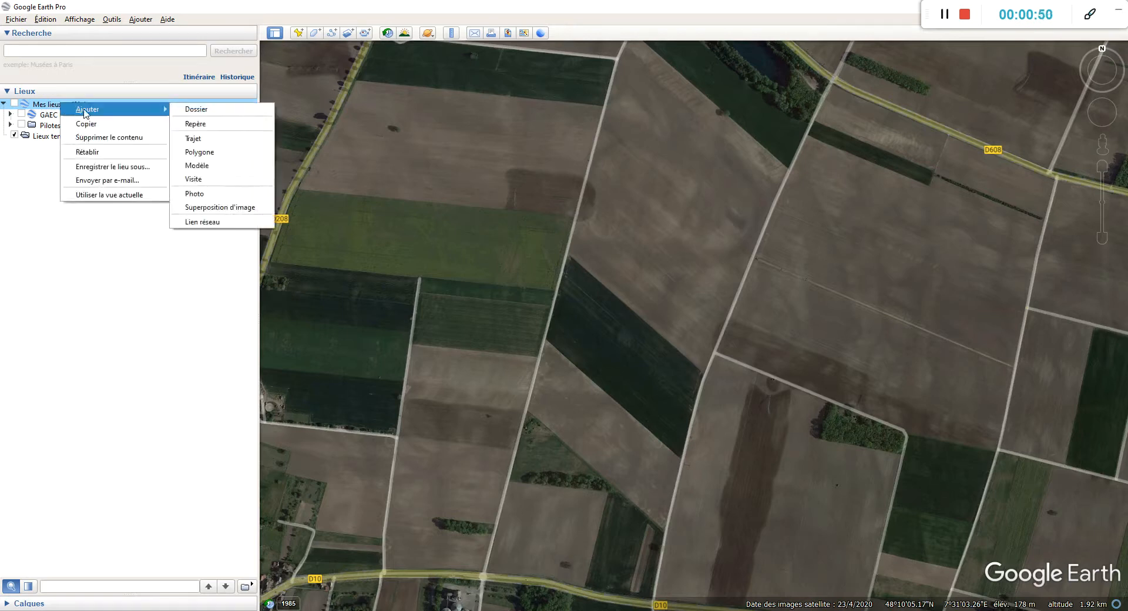
{"action": "left_click", "coordinate": [195, 110]}
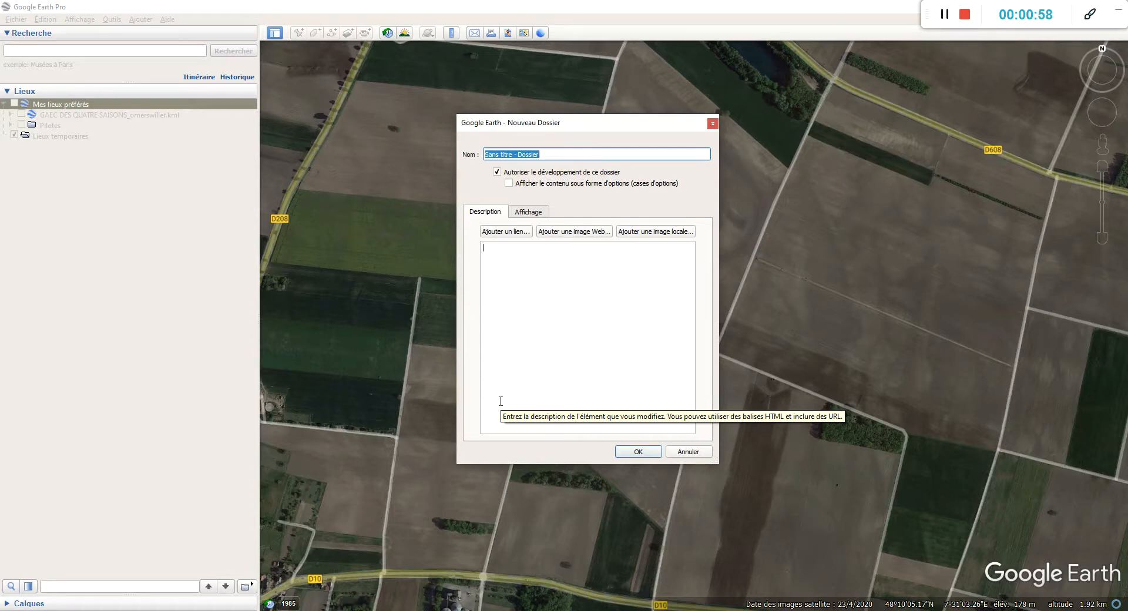
{"action": "type", "text": "EARL DUPOND"}
{"action": "left_click", "coordinate": [501, 400]}
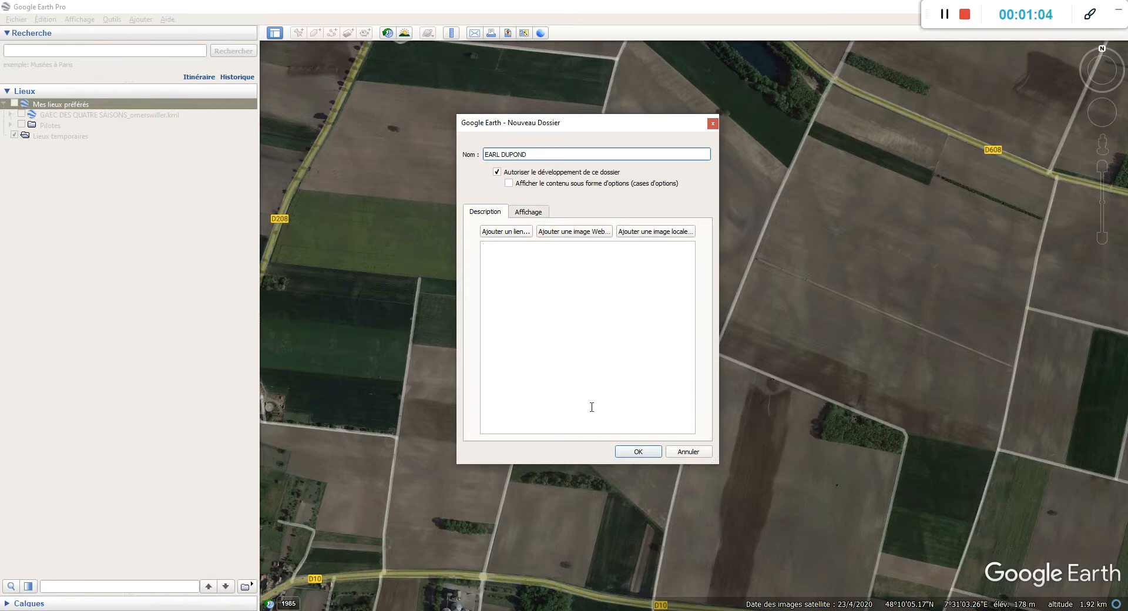
{"action": "left_click", "coordinate": [646, 451]}
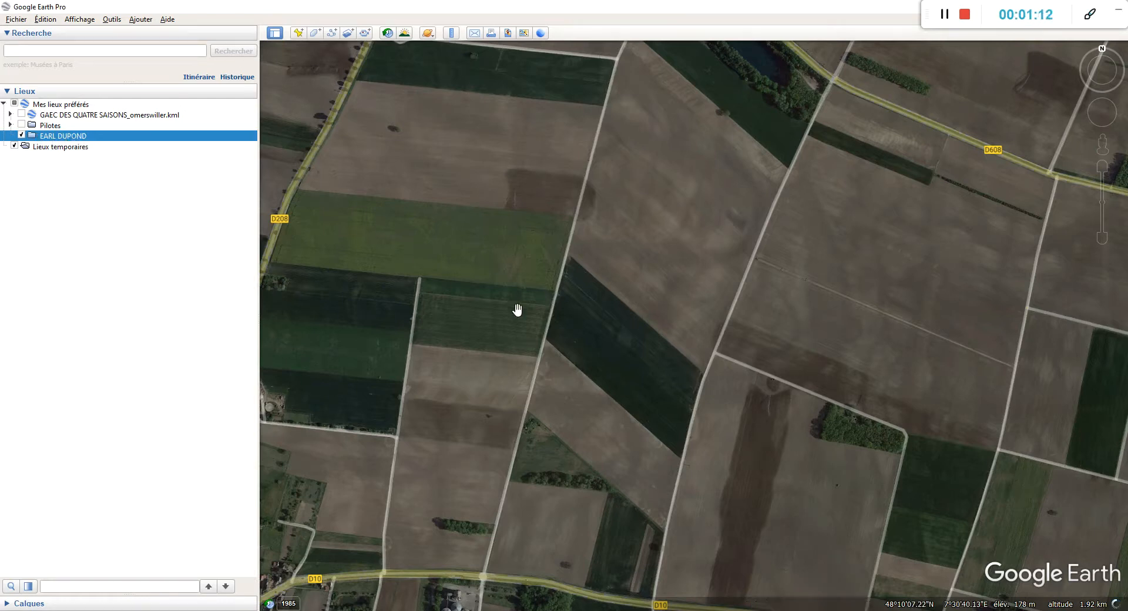
Step: Start a new polygon in the EARL DUPOND folder and name it EARL DUPOND_4 VENTS
{"action": "scroll", "coordinate": [712, 372], "scroll_direction": "down", "scroll_amount": 1}
{"action": "scroll", "coordinate": [708, 373], "scroll_direction": "down", "scroll_amount": 3}
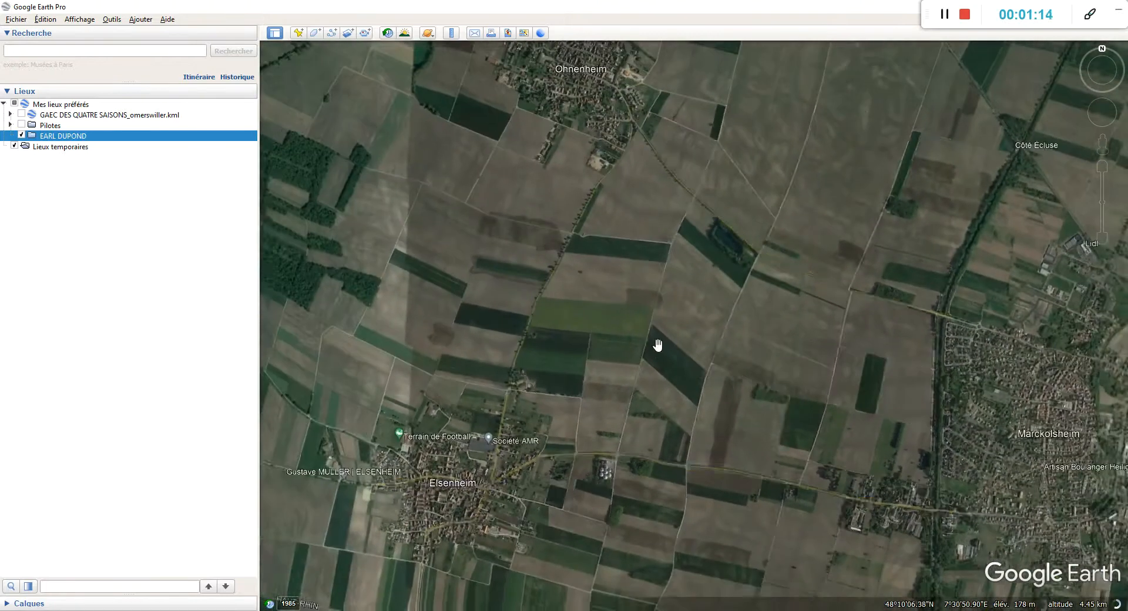
{"action": "scroll", "coordinate": [658, 346], "scroll_direction": "up", "scroll_amount": 4}
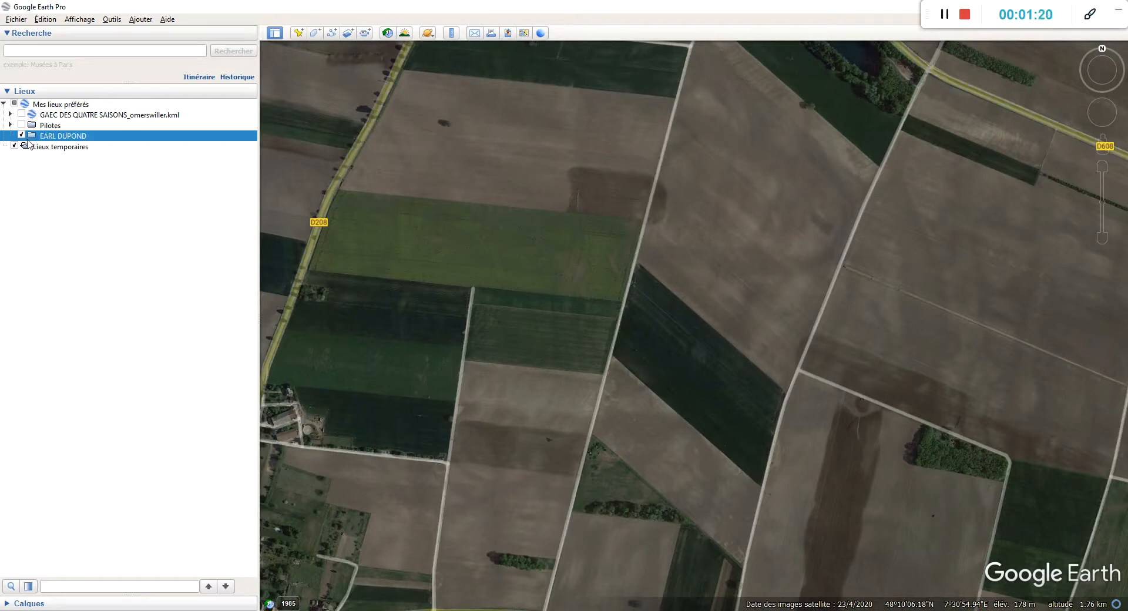
{"action": "right_click", "coordinate": [85, 138]}
{"action": "mouse_move", "coordinate": [116, 147]}
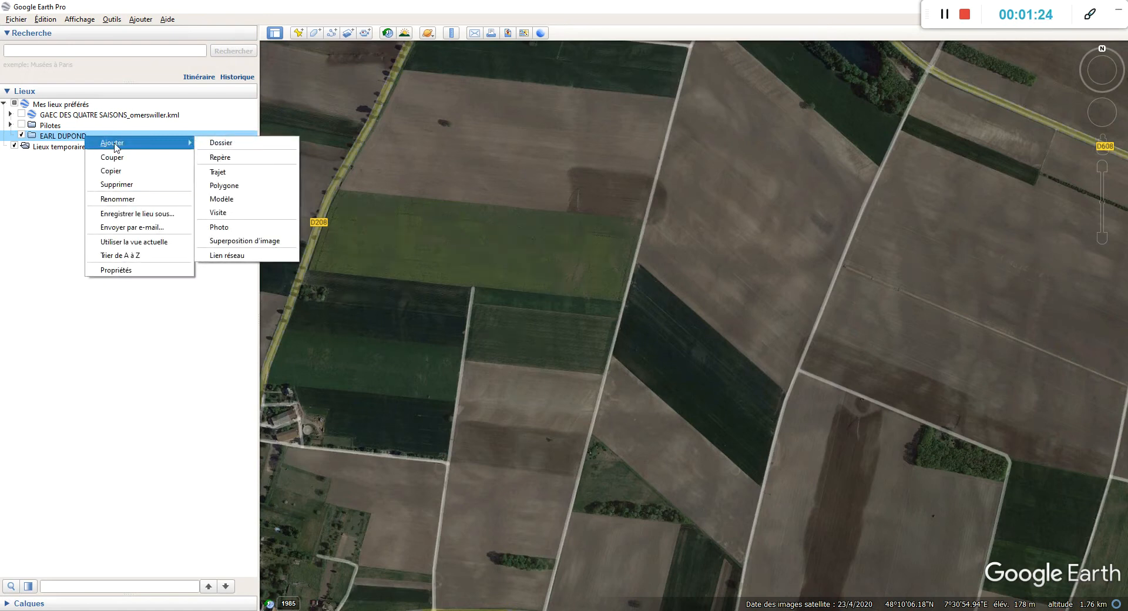
{"action": "left_click", "coordinate": [235, 186]}
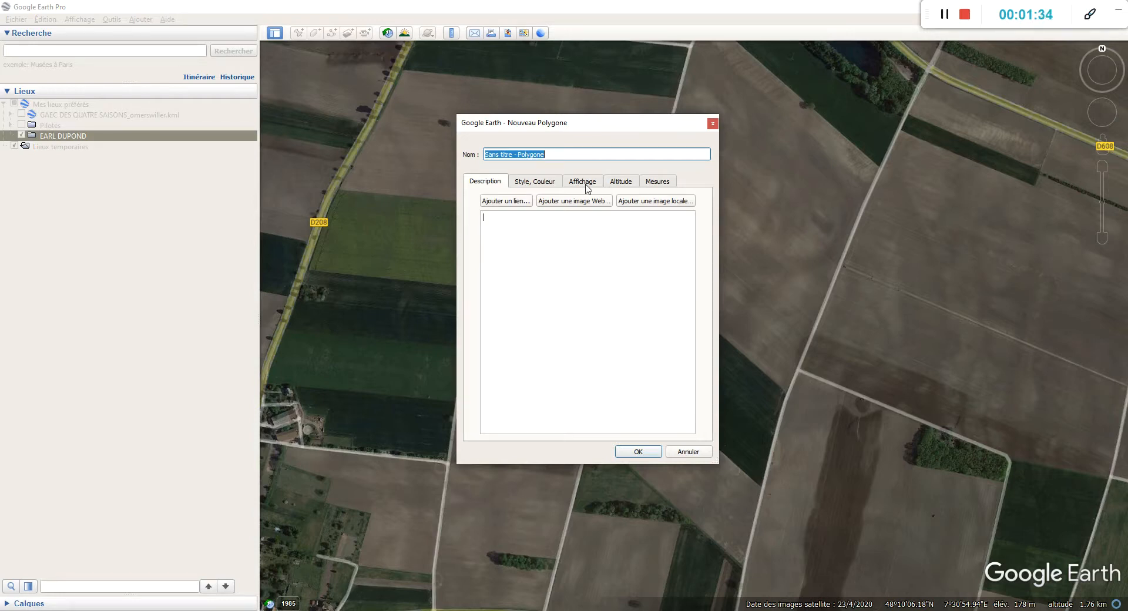
{"action": "type", "text": "EARL DUPOND_4 VENTS"}
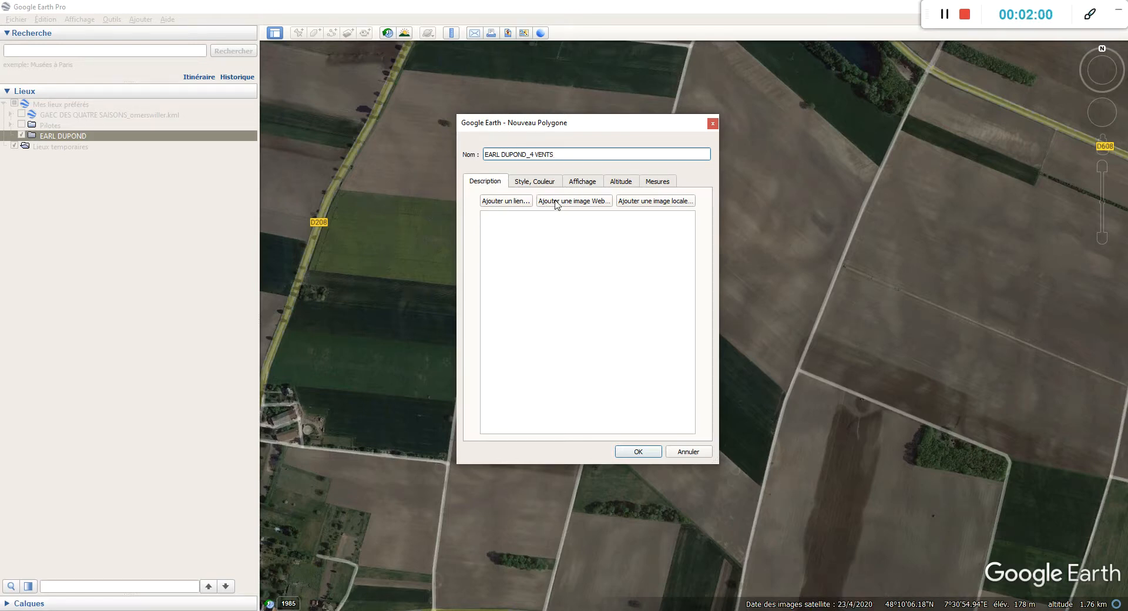
Step: Style the polygon with a red line of width 2,0 and set its area to Contours
{"action": "left_click", "coordinate": [544, 184]}
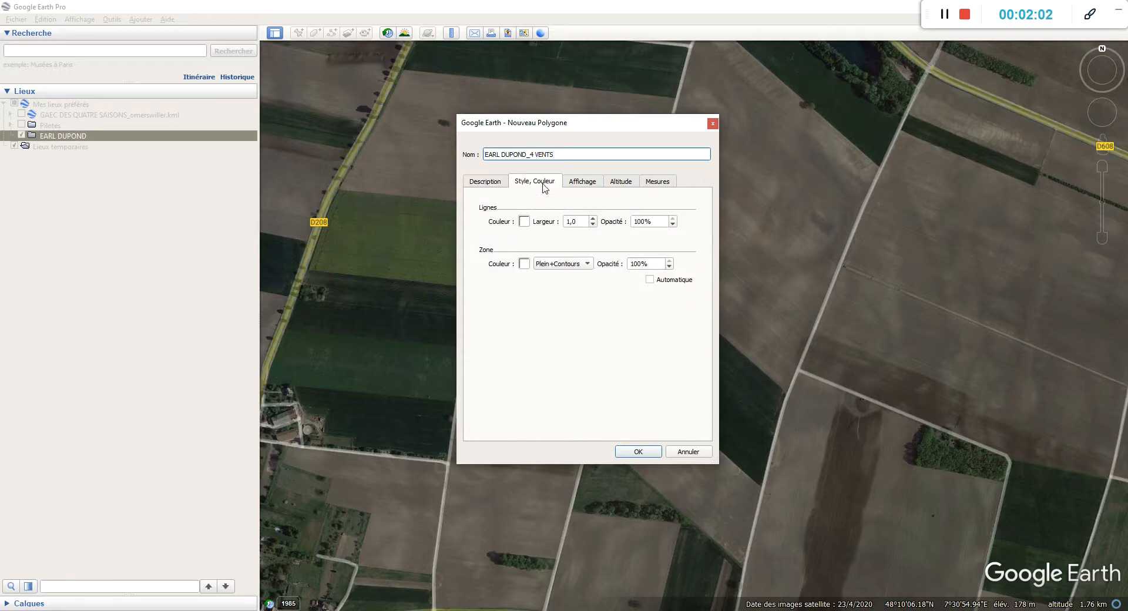
{"action": "left_click", "coordinate": [524, 221]}
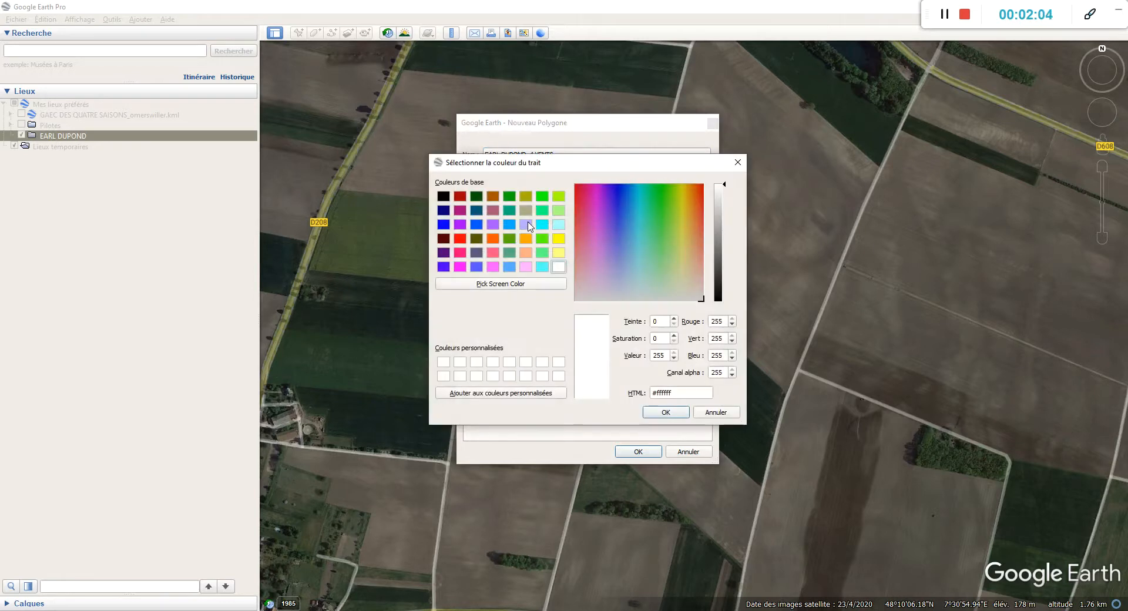
{"action": "left_click", "coordinate": [460, 239]}
{"action": "left_click", "coordinate": [666, 412]}
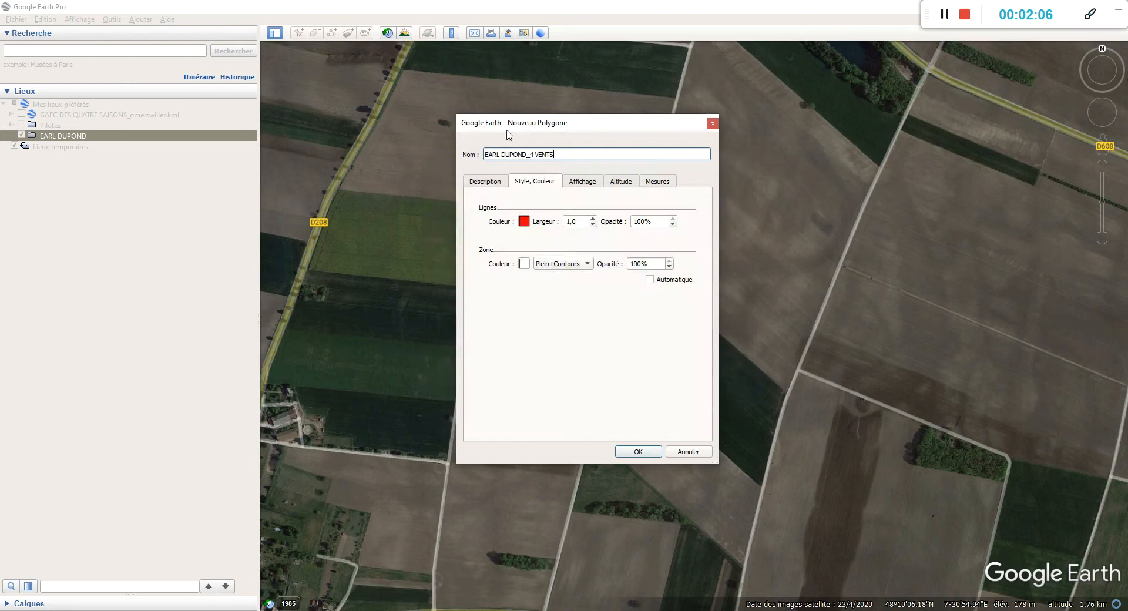
{"action": "left_click_drag", "start_coordinate": [582, 220], "coordinate": [554, 227]}
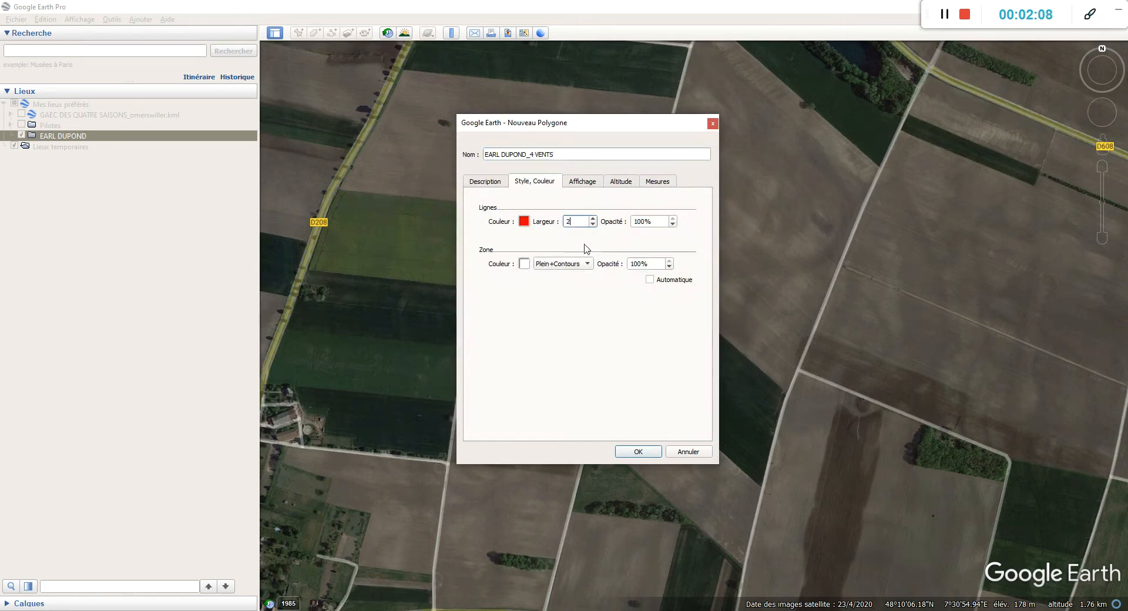
{"action": "left_click", "coordinate": [561, 263]}
{"action": "left_click", "coordinate": [544, 249]}
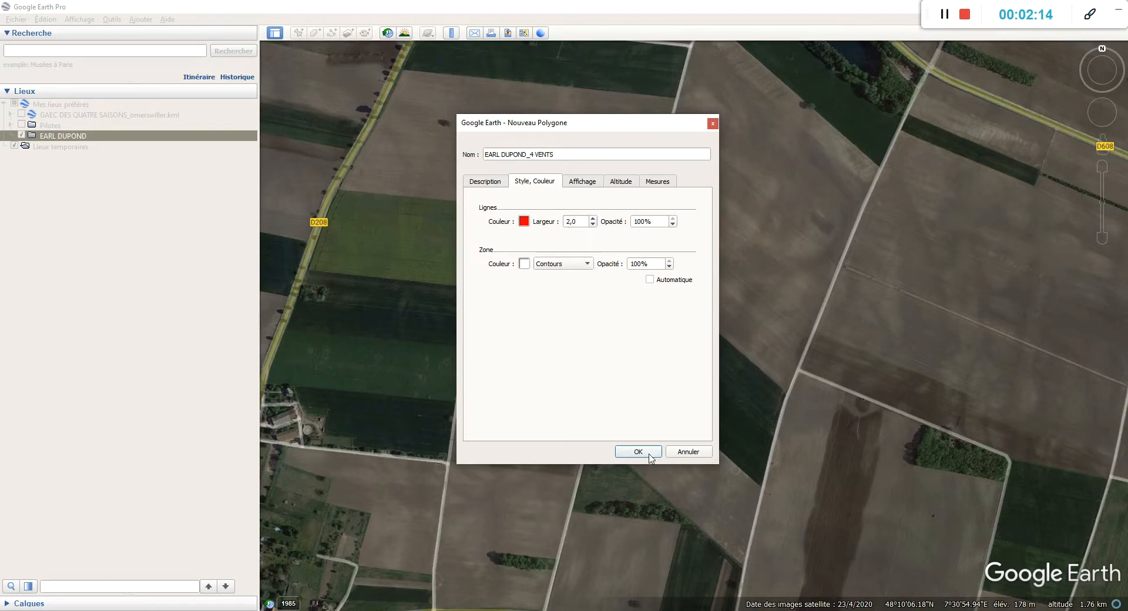
{"action": "left_click", "coordinate": [488, 183]}
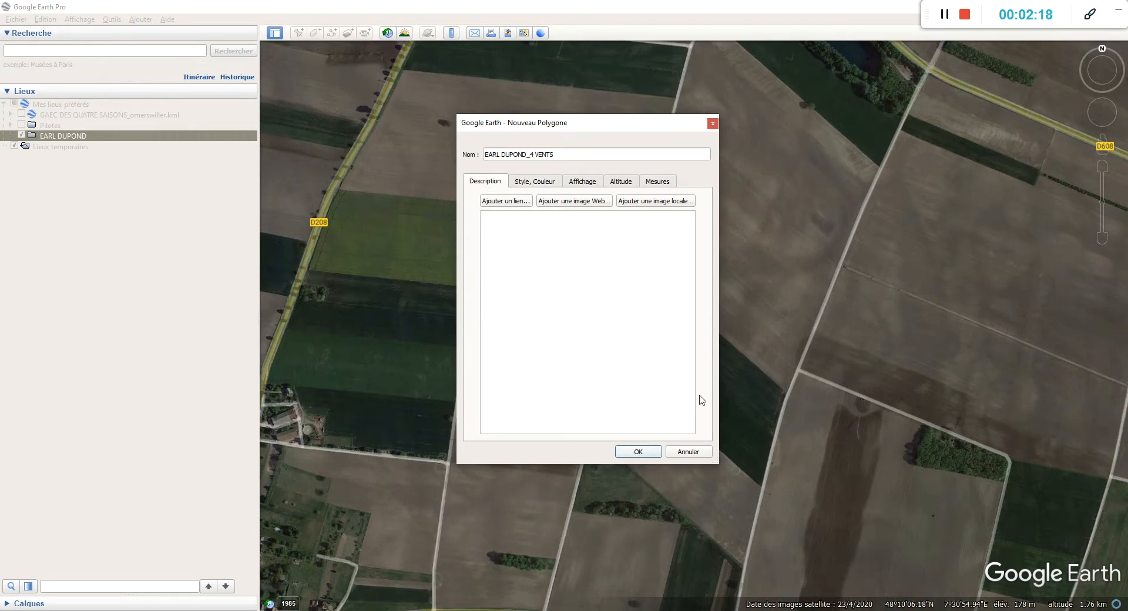
Step: Outline the dark green slanted field between the two country roads with five polygon points, keeping the dialog clear of the field
{"action": "left_click_drag", "start_coordinate": [629, 133], "coordinate": [348, 207]}
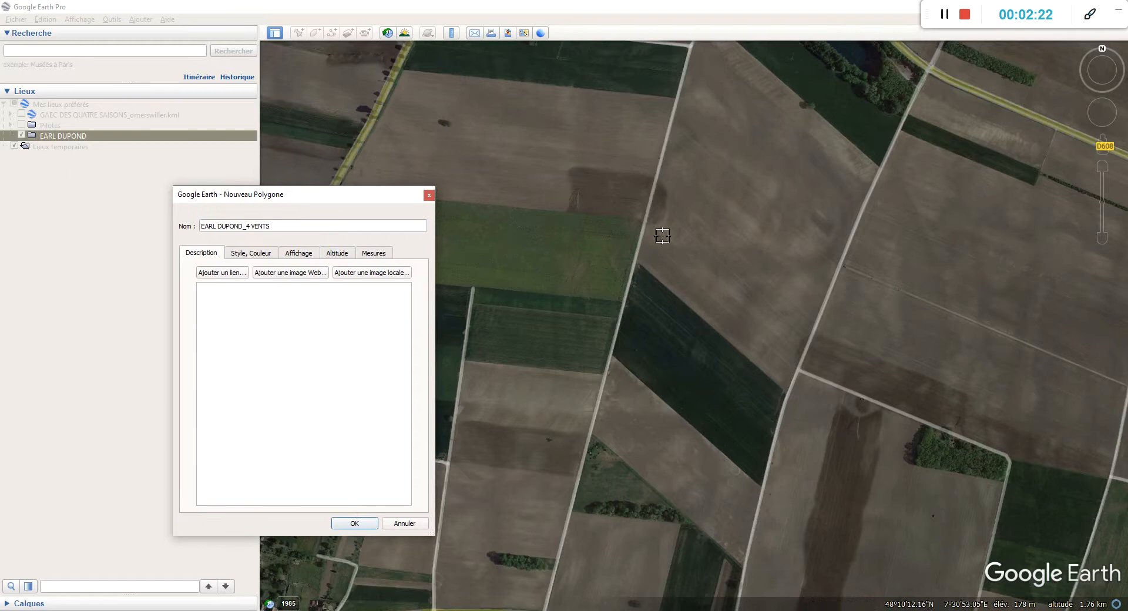
{"action": "left_click", "coordinate": [636, 262]}
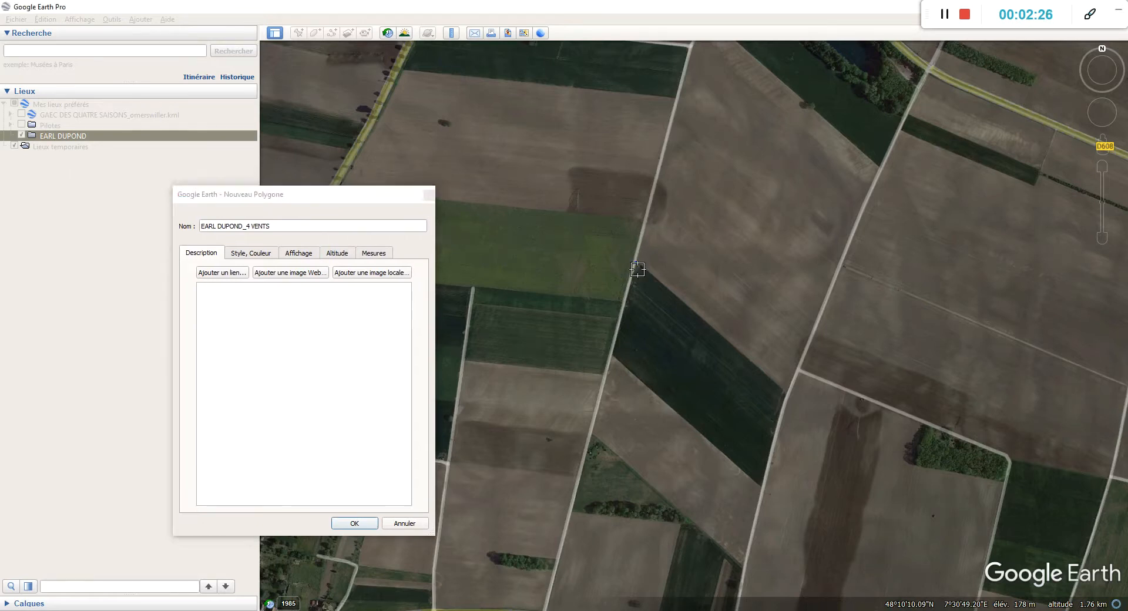
{"action": "left_click", "coordinate": [784, 393]}
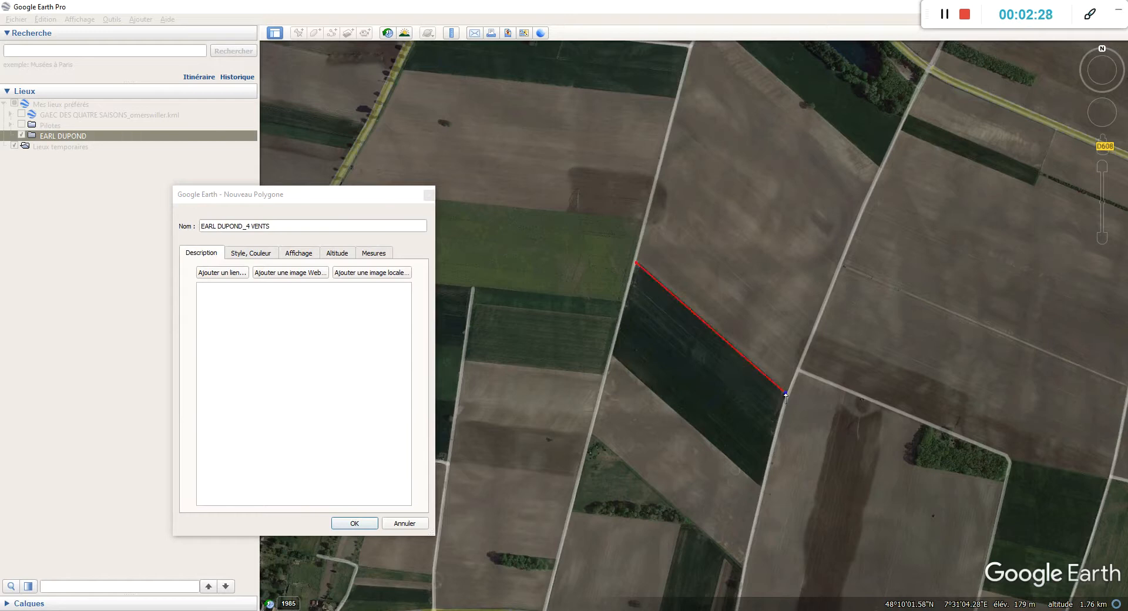
{"action": "left_click", "coordinate": [773, 427]}
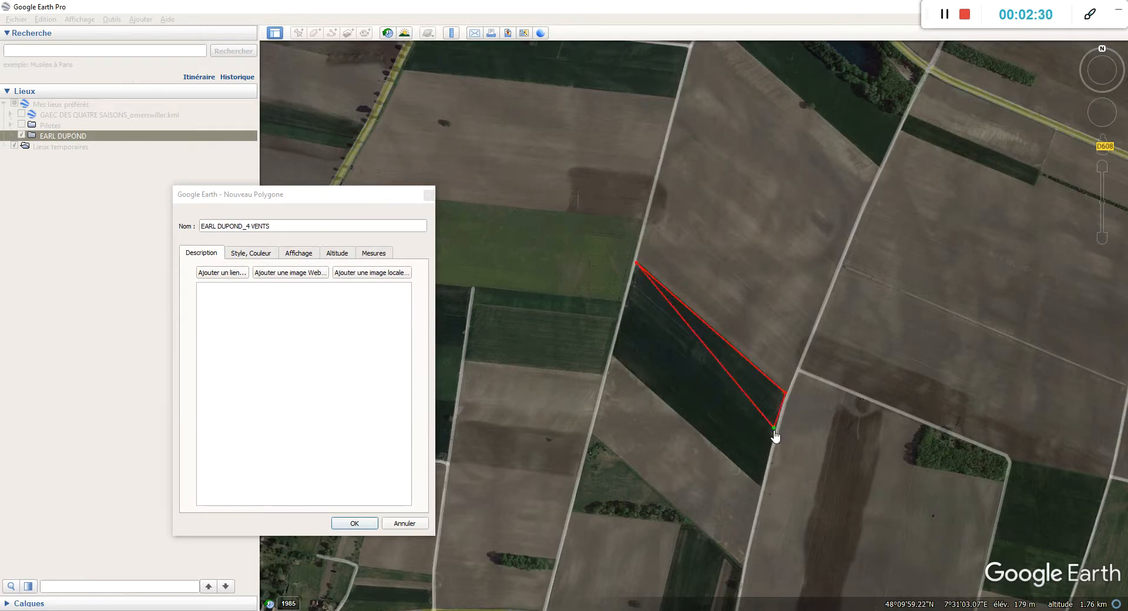
{"action": "left_click", "coordinate": [760, 484]}
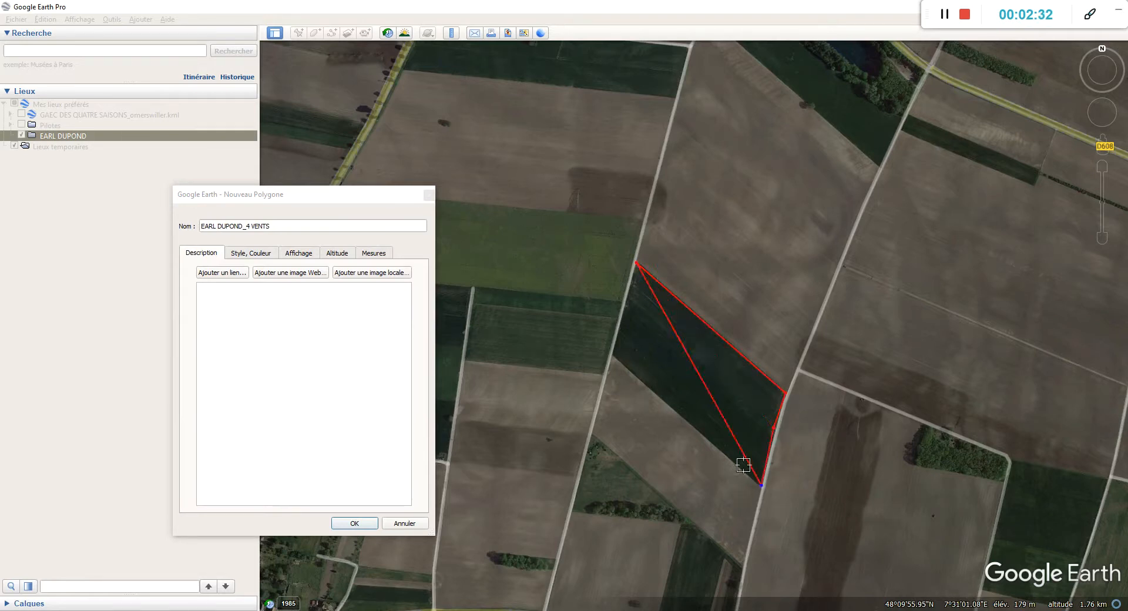
{"action": "left_click", "coordinate": [610, 356]}
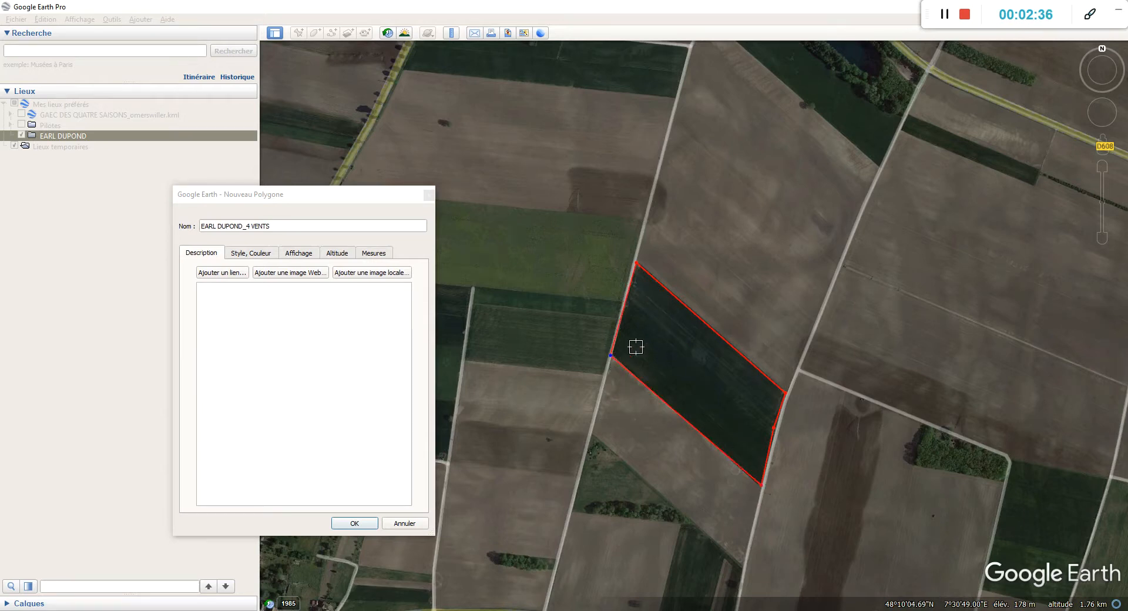
Step: Fine-tune the polygon's two western corner points to match the field edge along the road
{"action": "scroll", "coordinate": [614, 352], "scroll_direction": "up", "scroll_amount": 3}
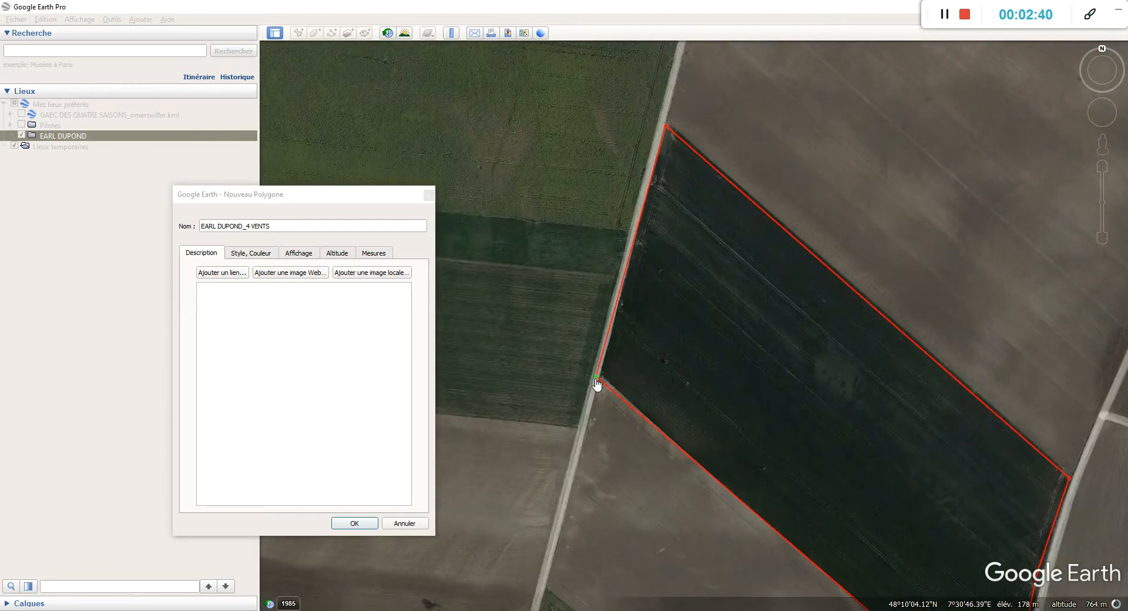
{"action": "left_click_drag", "start_coordinate": [597, 382], "coordinate": [601, 384]}
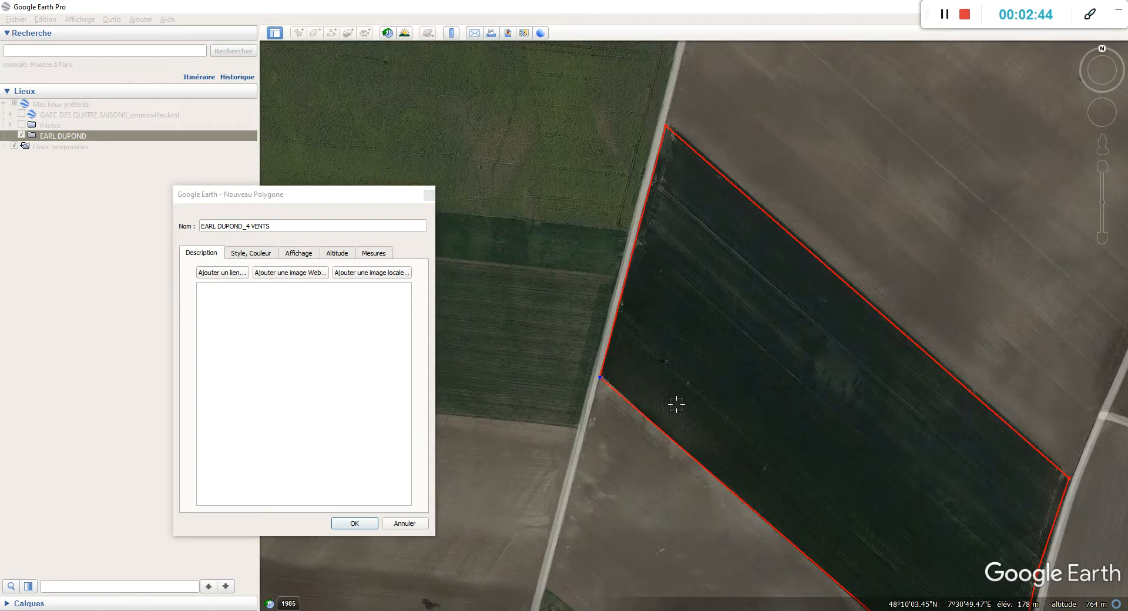
{"action": "left_click_drag", "start_coordinate": [665, 126], "coordinate": [667, 123]}
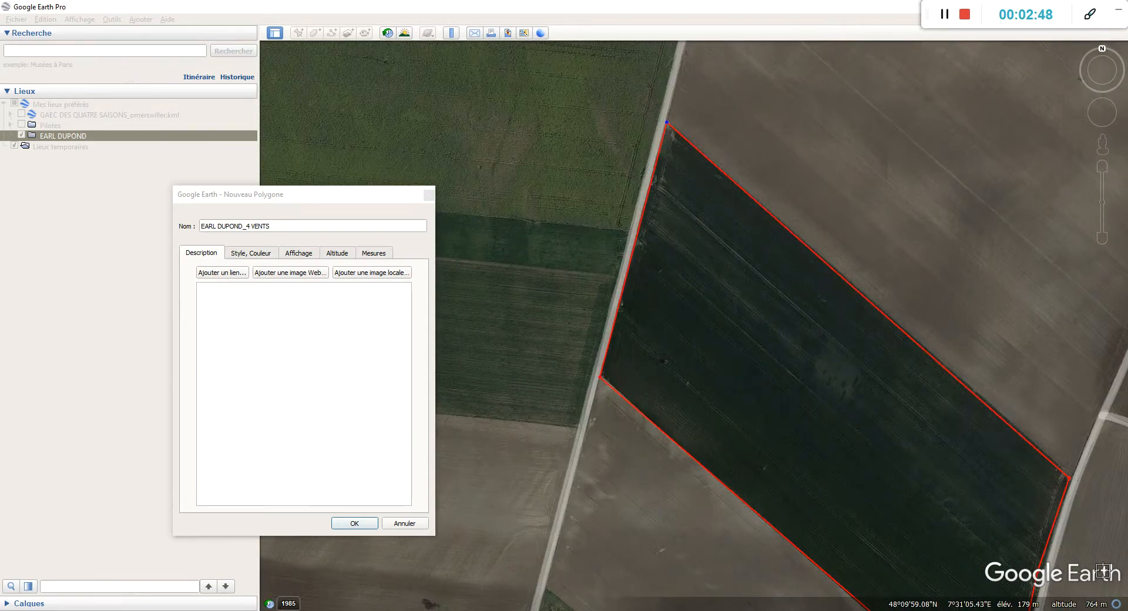
Step: Fine-tune the polygon's northeastern corner point against the field edge at the eastern road
{"action": "scroll", "coordinate": [1083, 546], "scroll_direction": "down", "scroll_amount": 3}
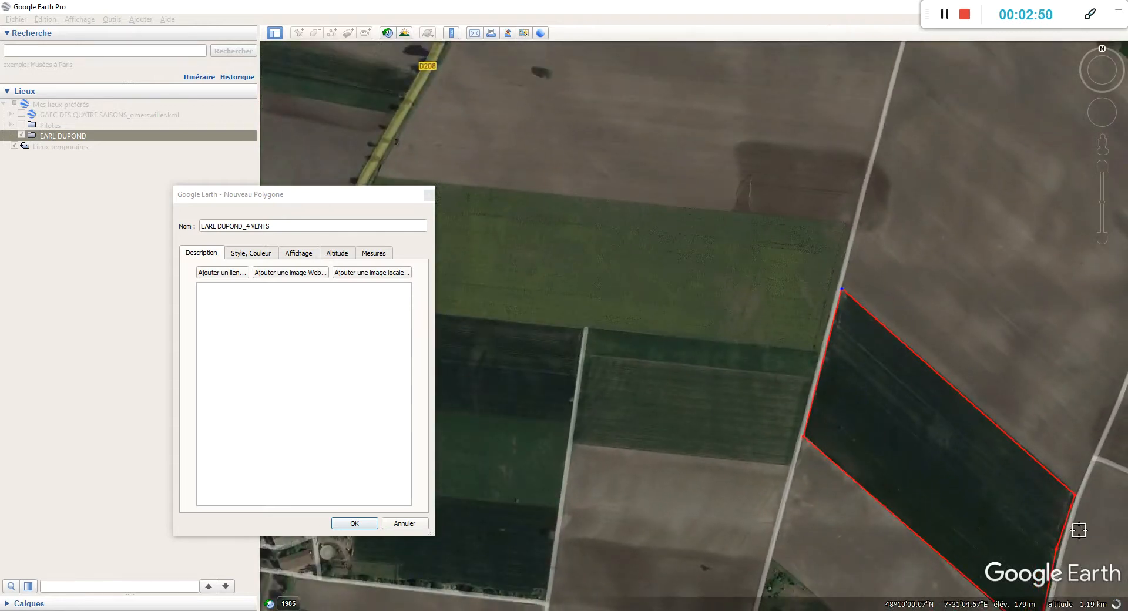
{"action": "scroll", "coordinate": [960, 445], "scroll_direction": "up", "scroll_amount": 1}
{"action": "scroll", "coordinate": [952, 456], "scroll_direction": "down", "scroll_amount": 3}
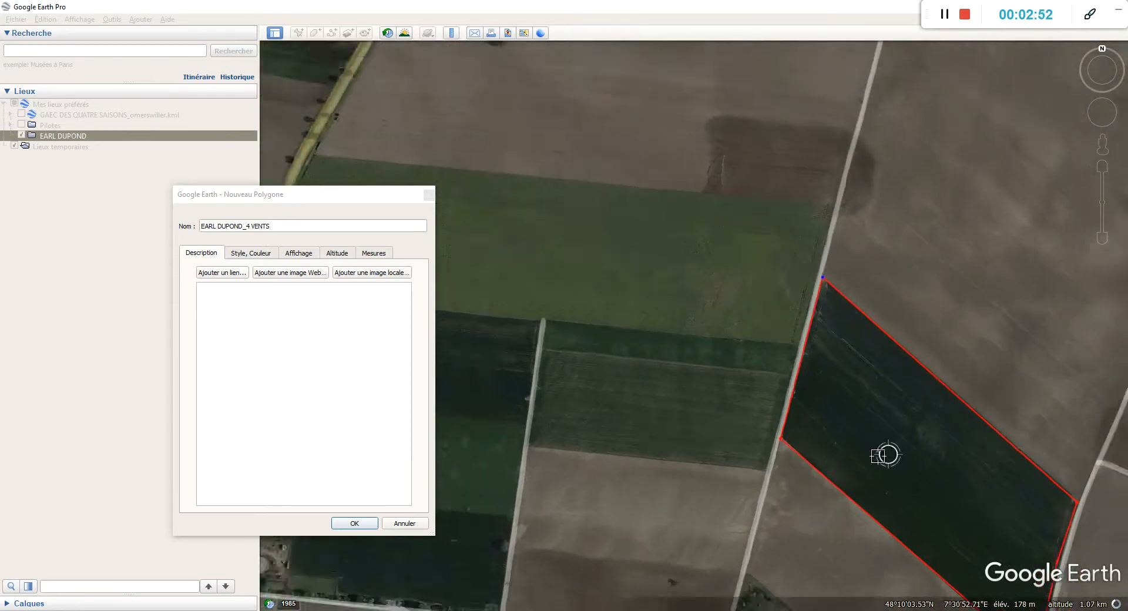
{"action": "scroll", "coordinate": [987, 523], "scroll_direction": "up", "scroll_amount": 2}
{"action": "scroll", "coordinate": [990, 524], "scroll_direction": "up", "scroll_amount": 2}
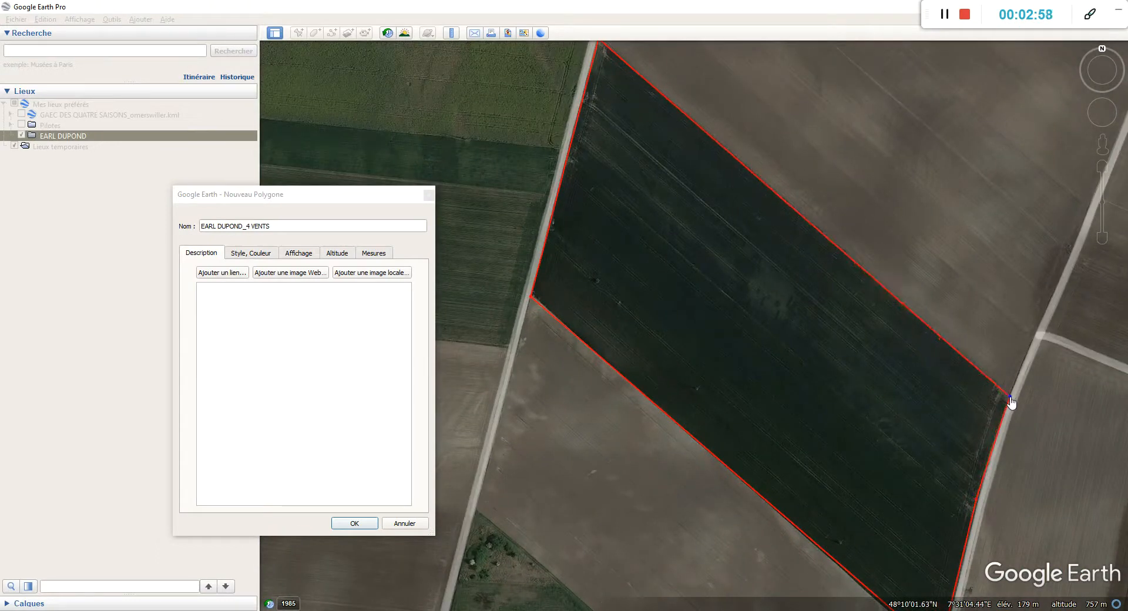
{"action": "scroll", "coordinate": [841, 531], "scroll_direction": "down", "scroll_amount": 3}
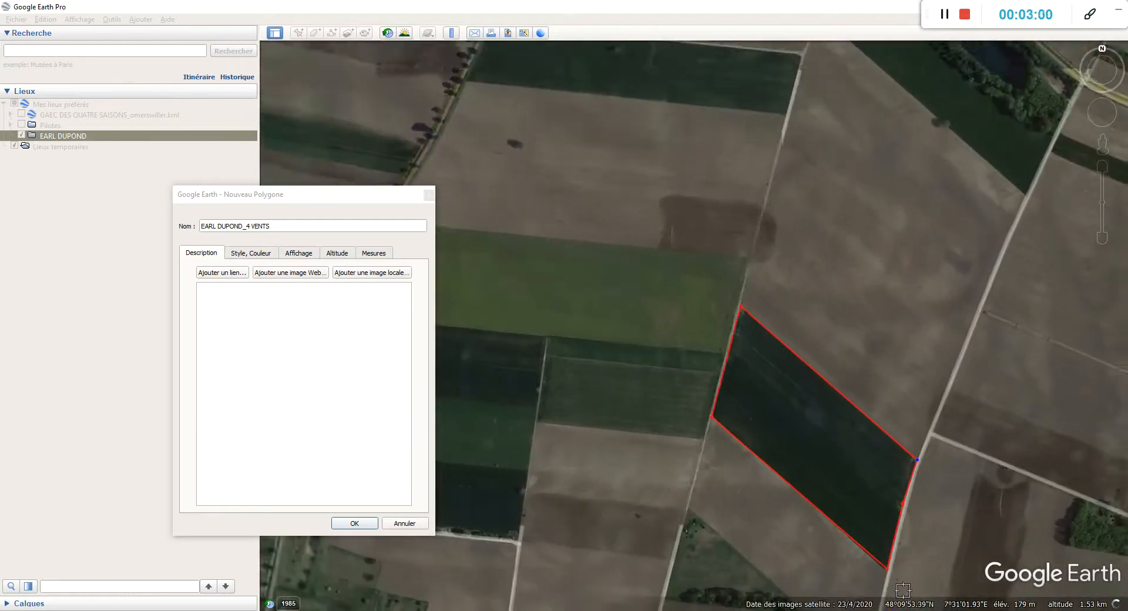
Step: Fine-tune the polygon's southeastern corner point against the field edge by the road and save the polygon
{"action": "scroll", "coordinate": [842, 531], "scroll_direction": "up", "scroll_amount": 3}
{"action": "left_click_drag", "start_coordinate": [857, 532], "coordinate": [859, 537]}
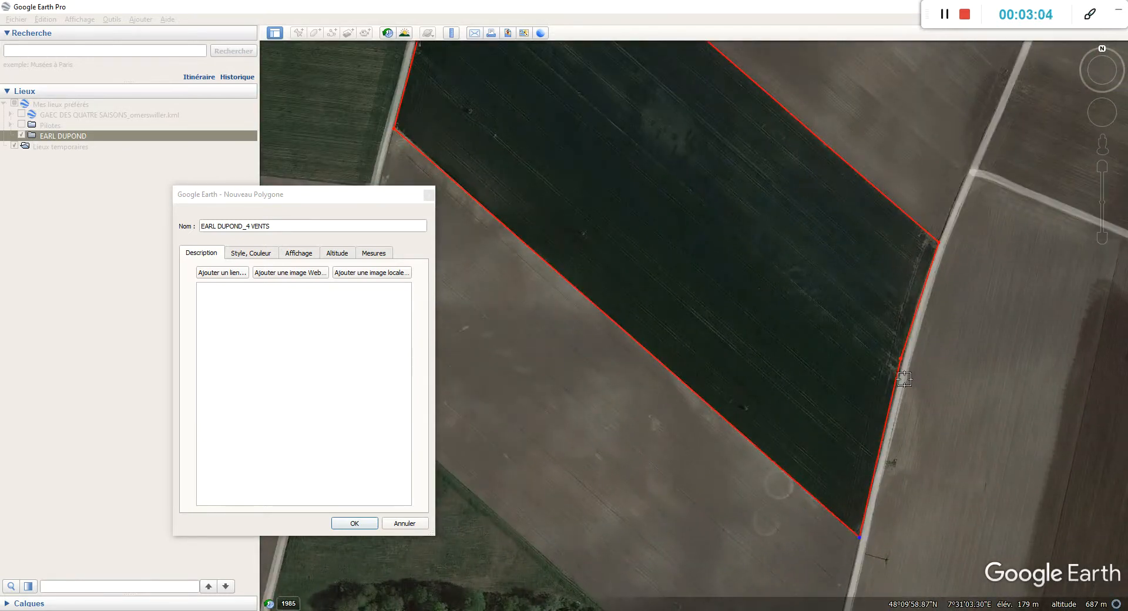
{"action": "scroll", "coordinate": [746, 337], "scroll_direction": "down", "scroll_amount": 3}
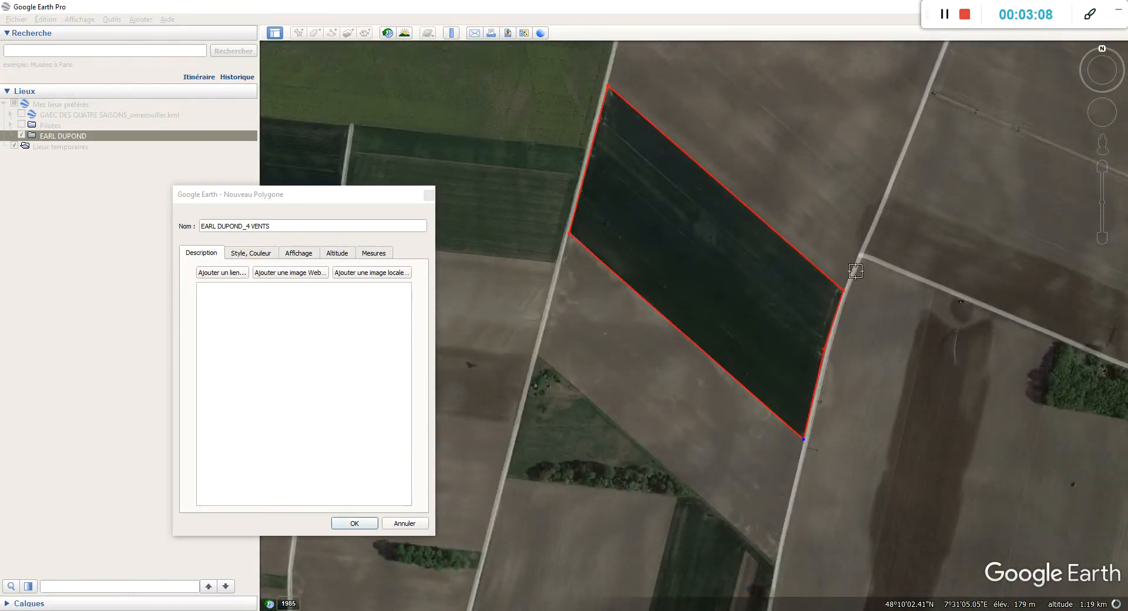
{"action": "left_click", "coordinate": [354, 523]}
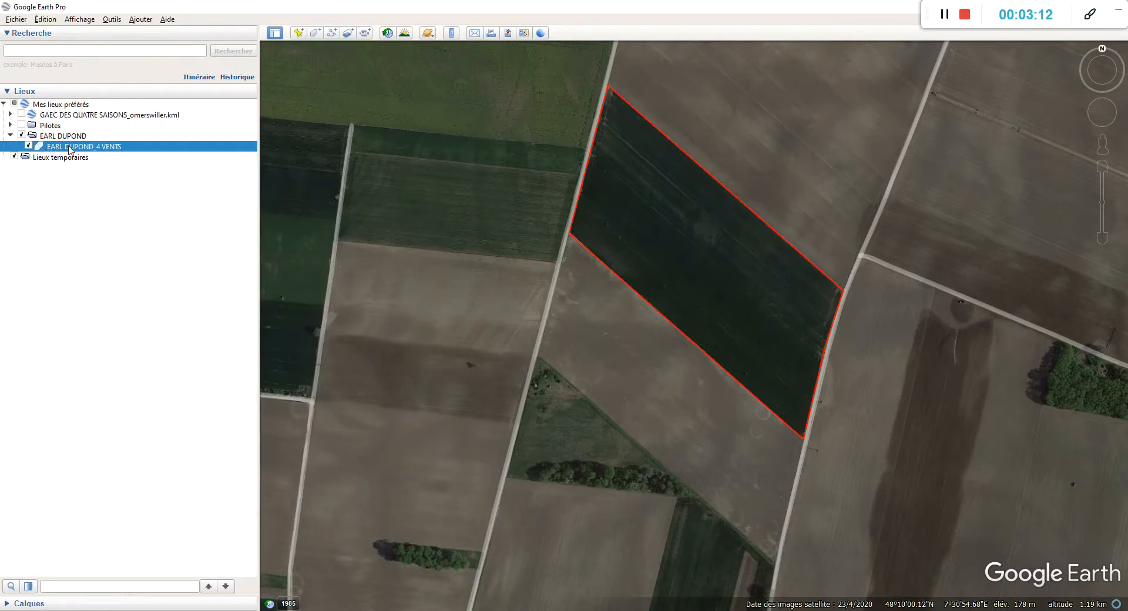
Step: Check the EARL DUPOND_4 VENTS polygon's area measurement in Hectares through its properties, then close them
{"action": "right_click", "coordinate": [104, 150]}
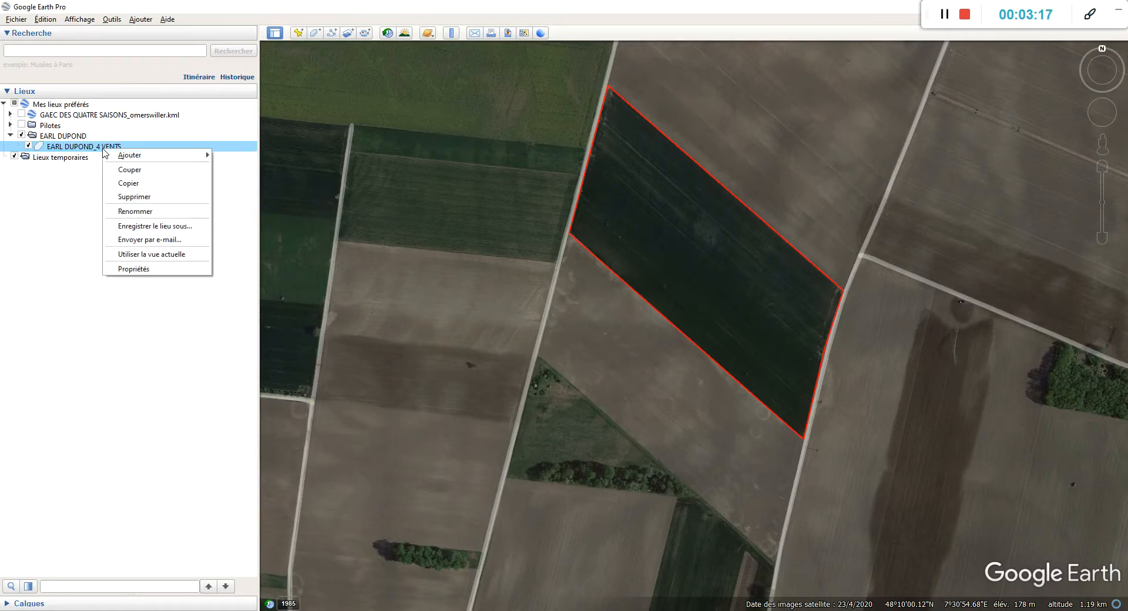
{"action": "left_click", "coordinate": [151, 270]}
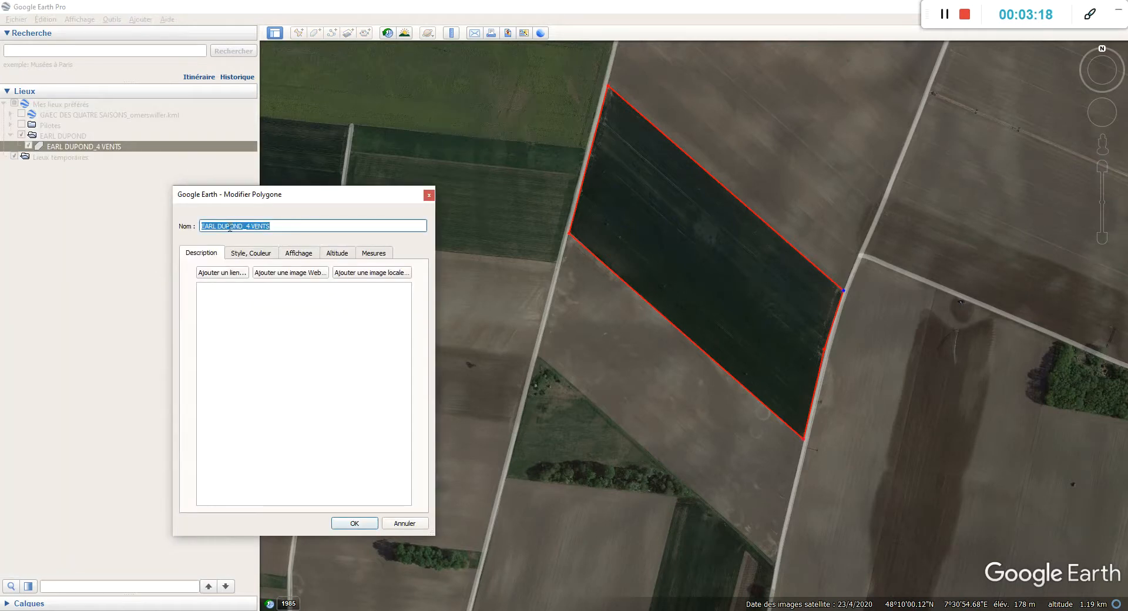
{"action": "left_click", "coordinate": [379, 256]}
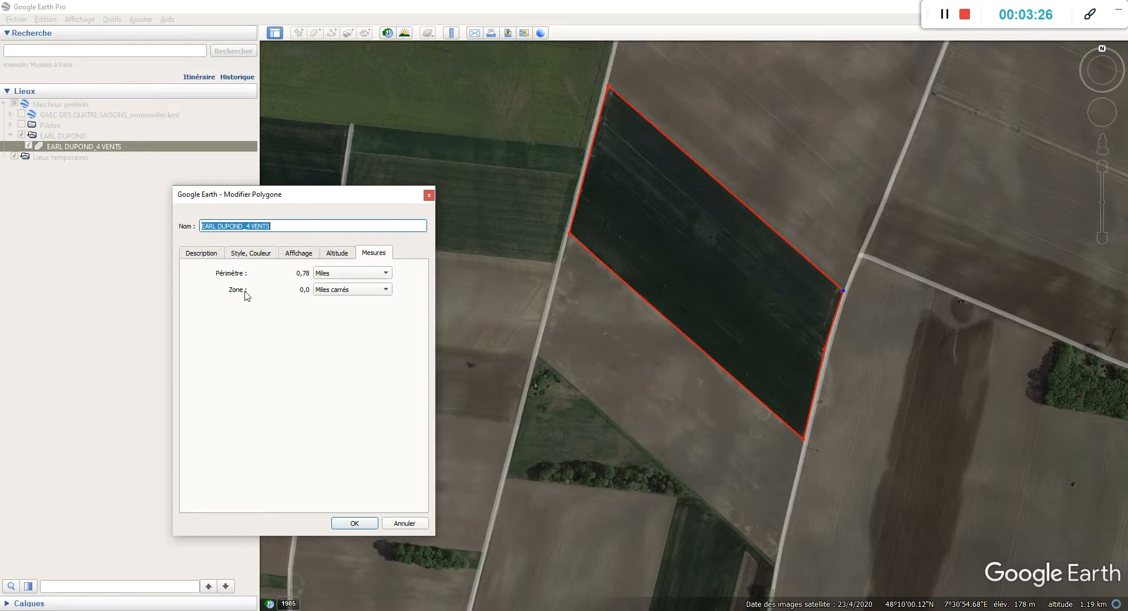
{"action": "left_click", "coordinate": [333, 289]}
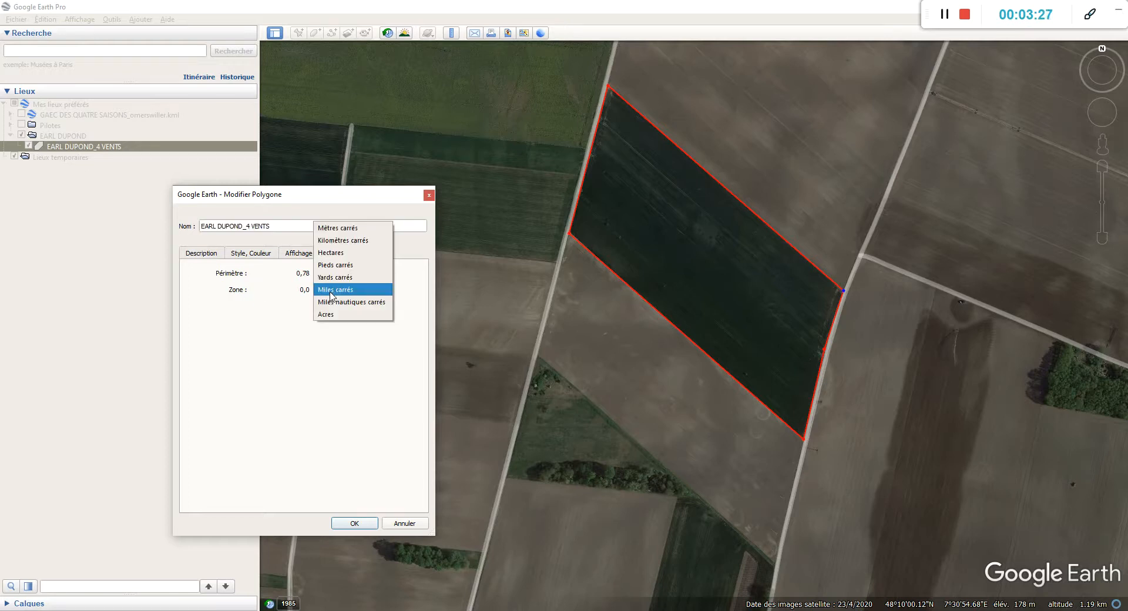
{"action": "left_click", "coordinate": [339, 253]}
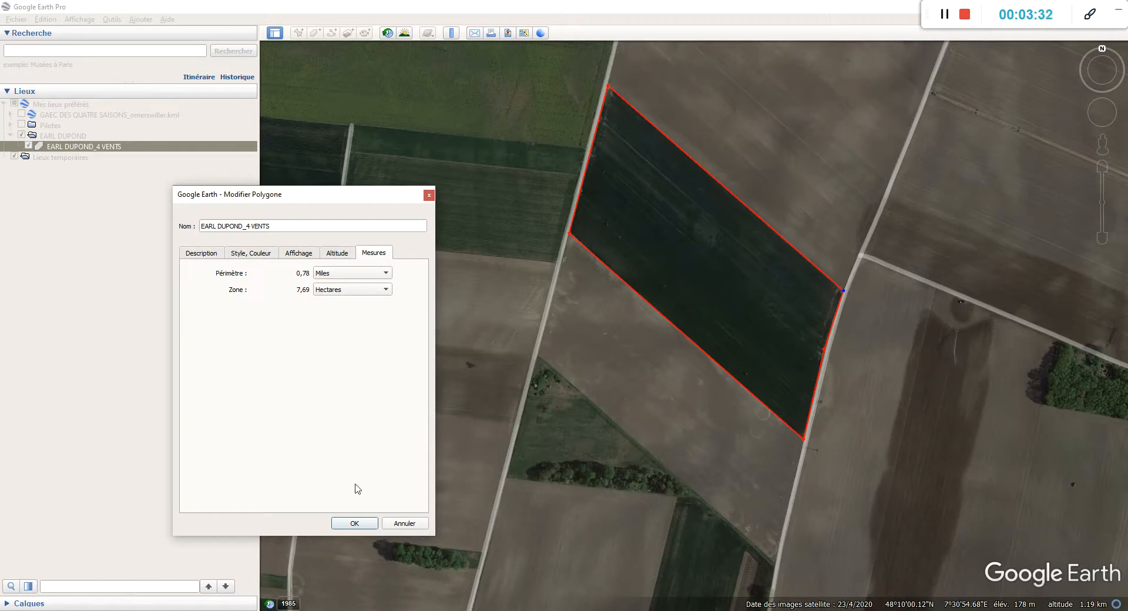
{"action": "left_click", "coordinate": [355, 523]}
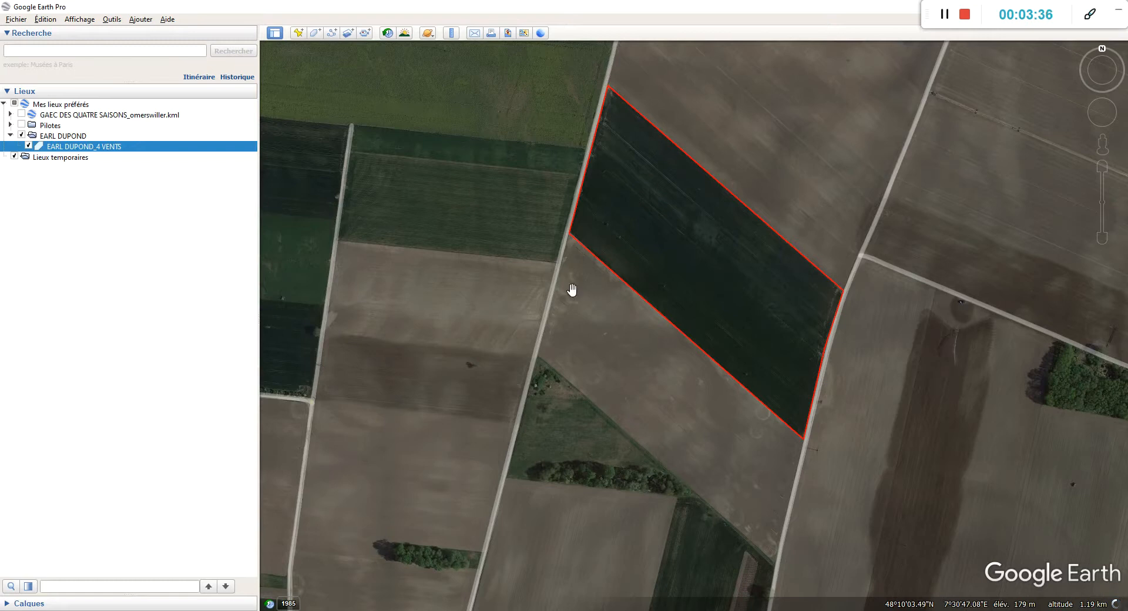
{"action": "scroll", "coordinate": [946, 352], "scroll_direction": "down", "scroll_amount": 3}
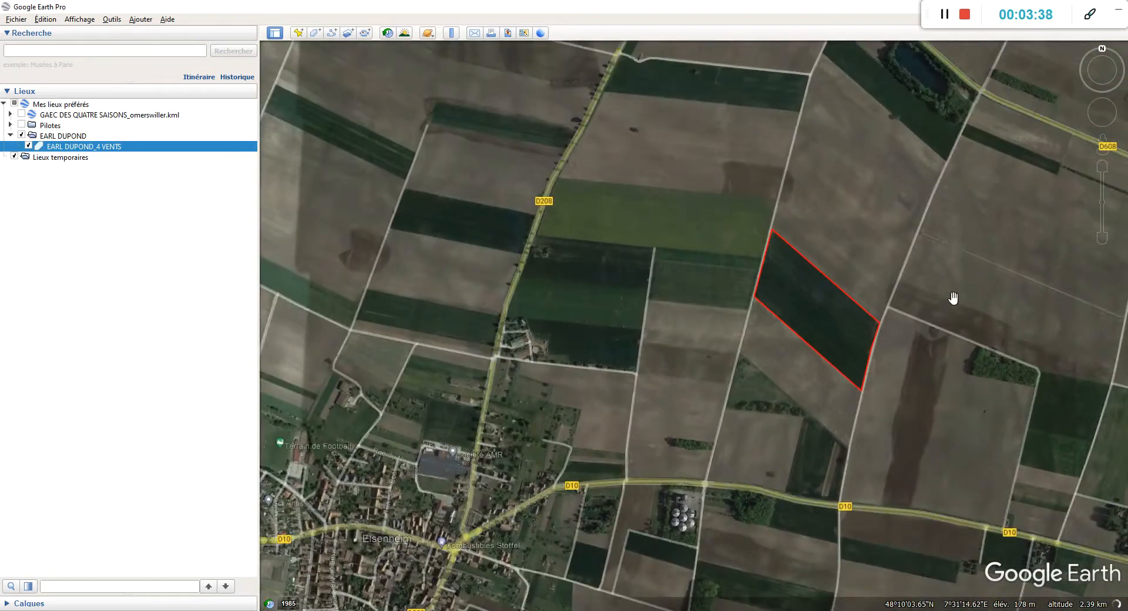
{"action": "left_click_drag", "start_coordinate": [952, 299], "coordinate": [672, 428]}
{"action": "left_click_drag", "start_coordinate": [496, 206], "coordinate": [652, 320]}
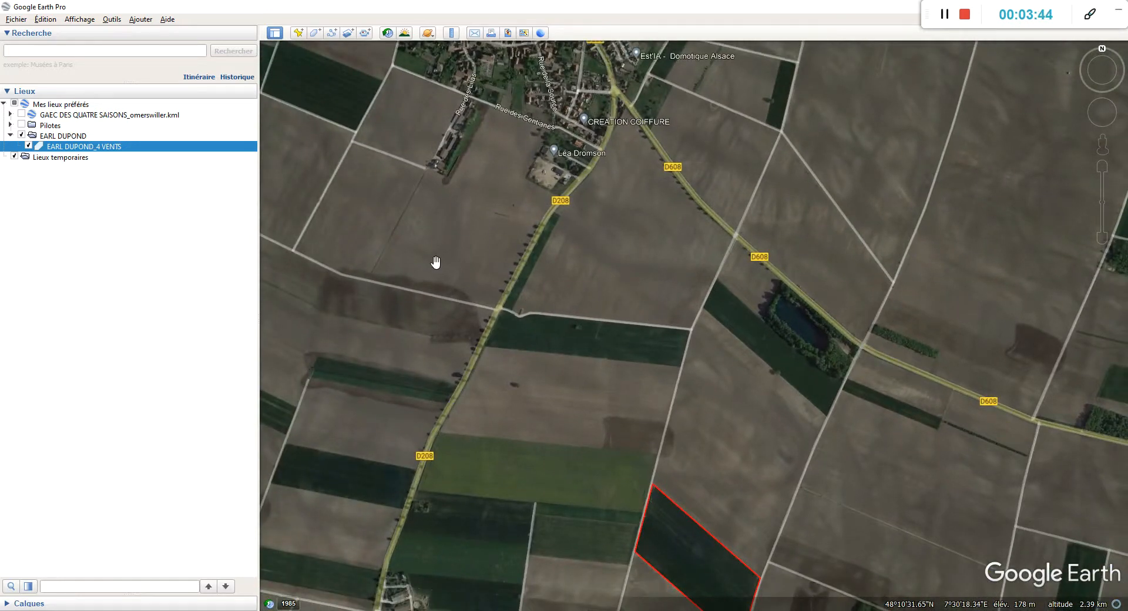
{"action": "left_click", "coordinate": [69, 139]}
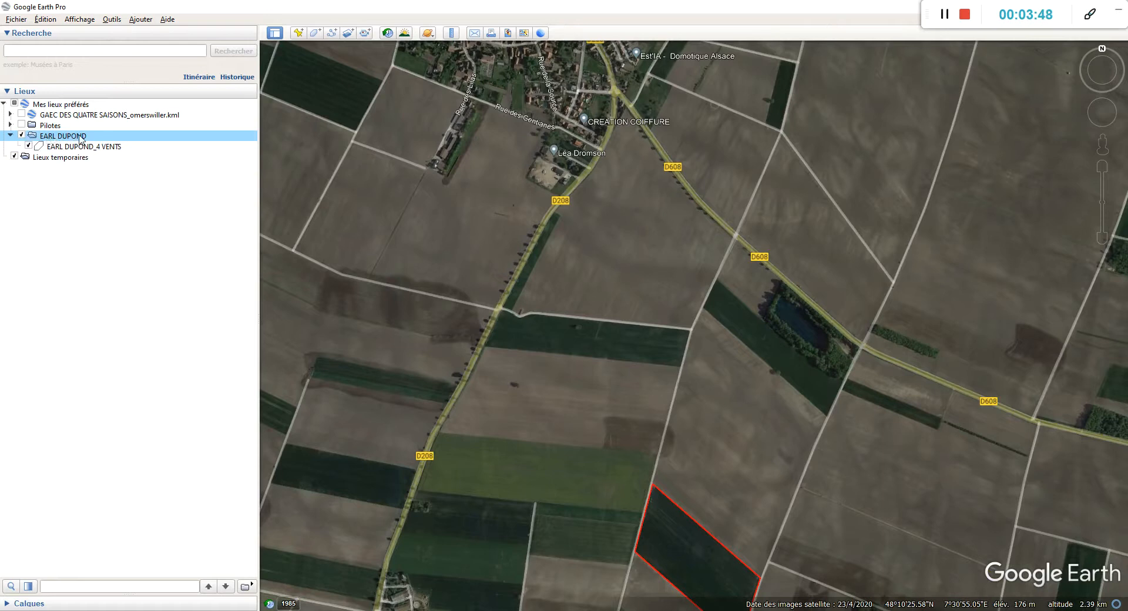
{"action": "left_click", "coordinate": [64, 148]}
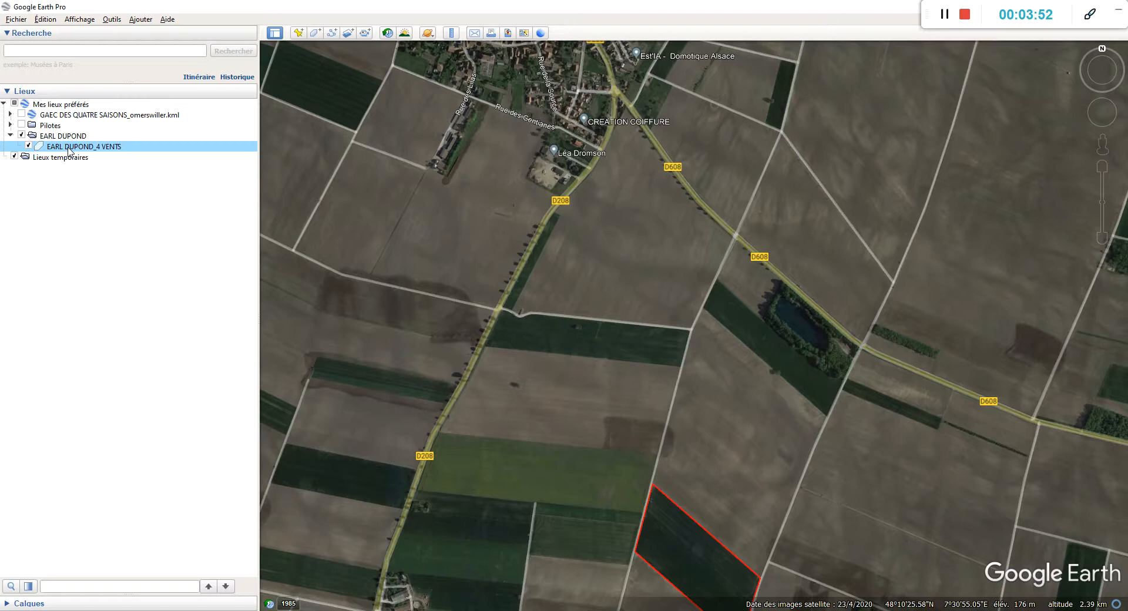
{"action": "left_click", "coordinate": [77, 139]}
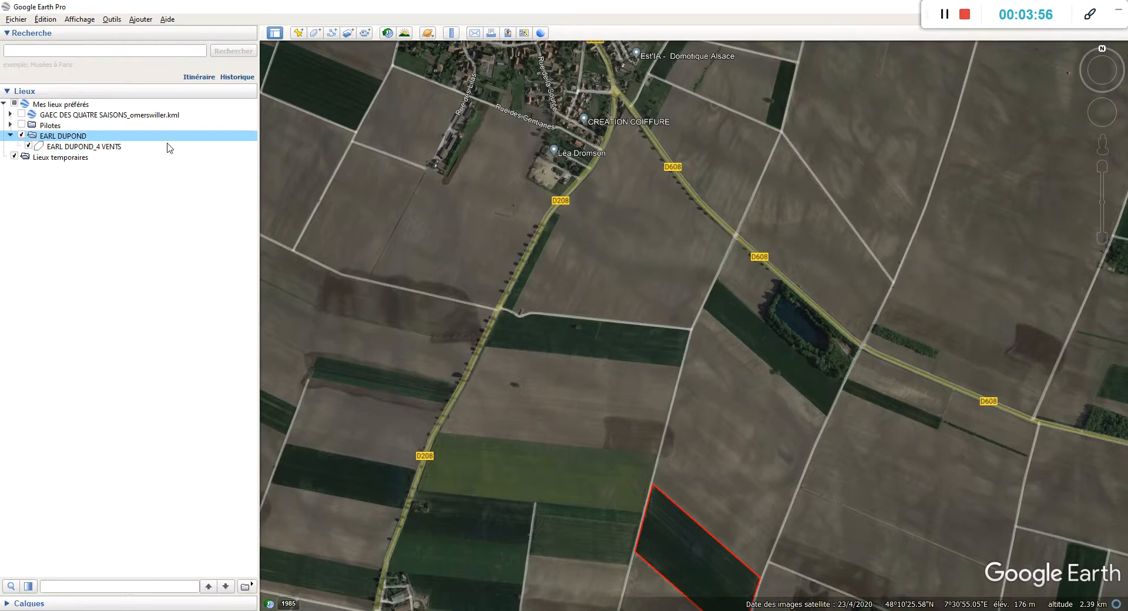
{"action": "right_click", "coordinate": [86, 136]}
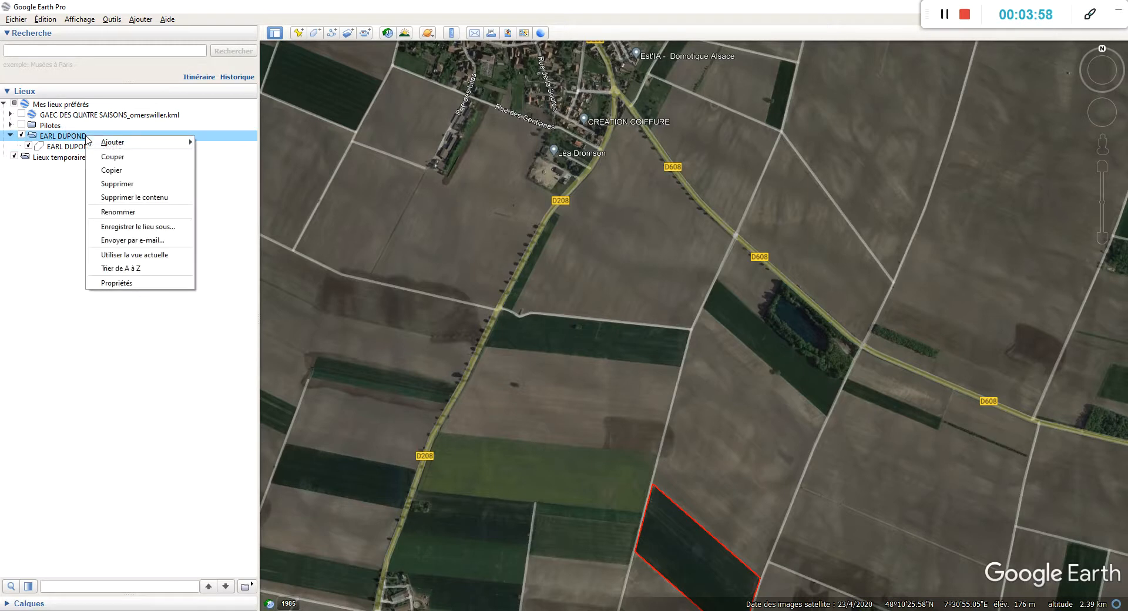
{"action": "mouse_move", "coordinate": [118, 142]}
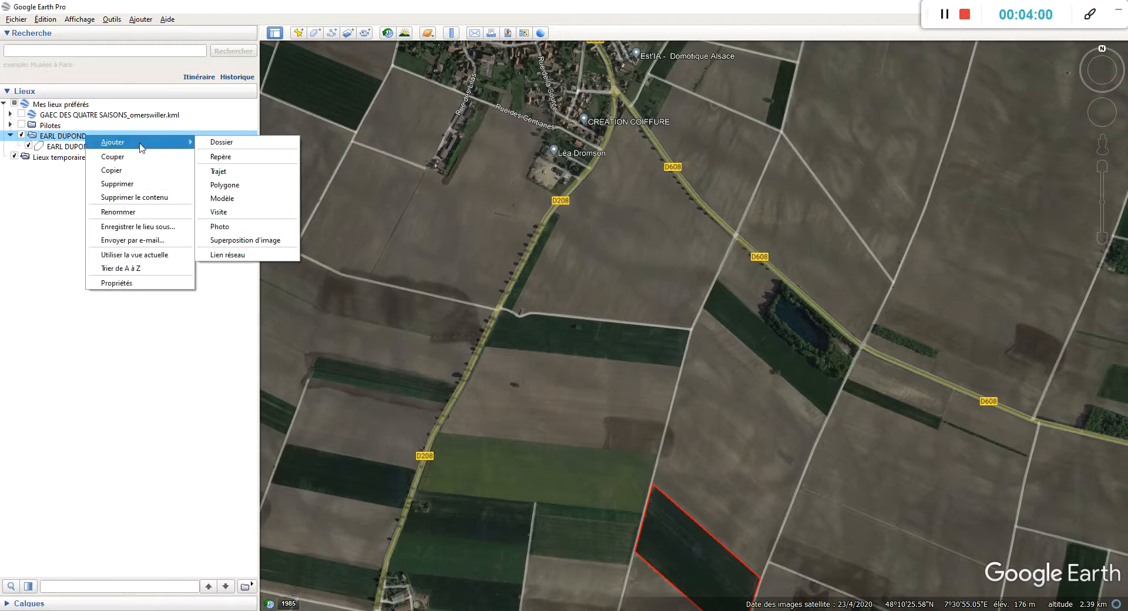
{"action": "left_click", "coordinate": [194, 384]}
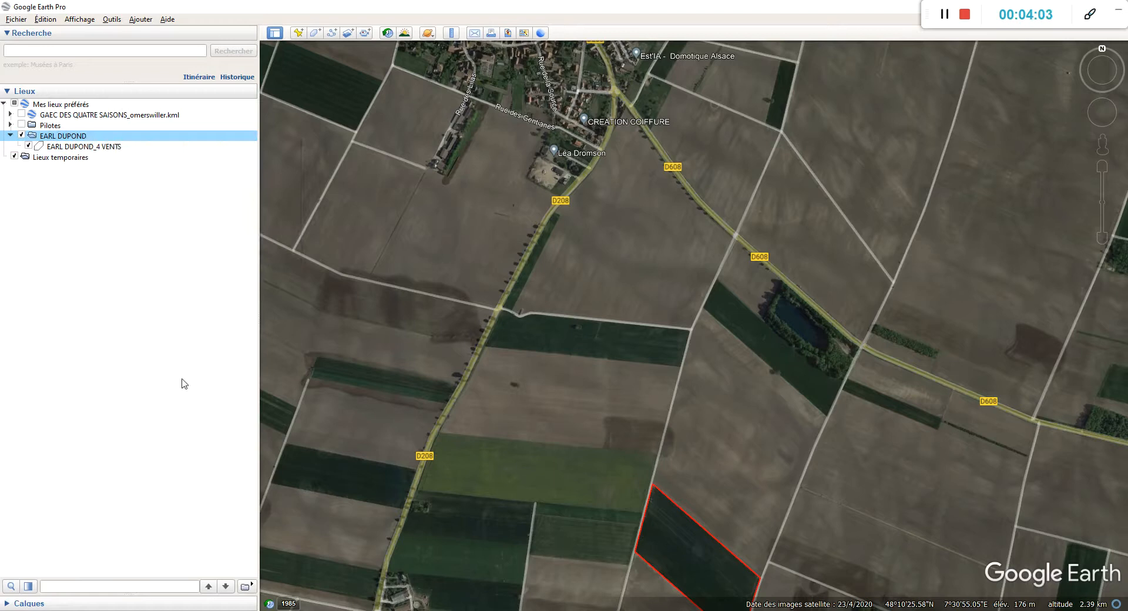
Step: Create a new polygon named EARL DUPOND_ETAN in the EARL DUPOND folder without outlining it
{"action": "left_click", "coordinate": [315, 35]}
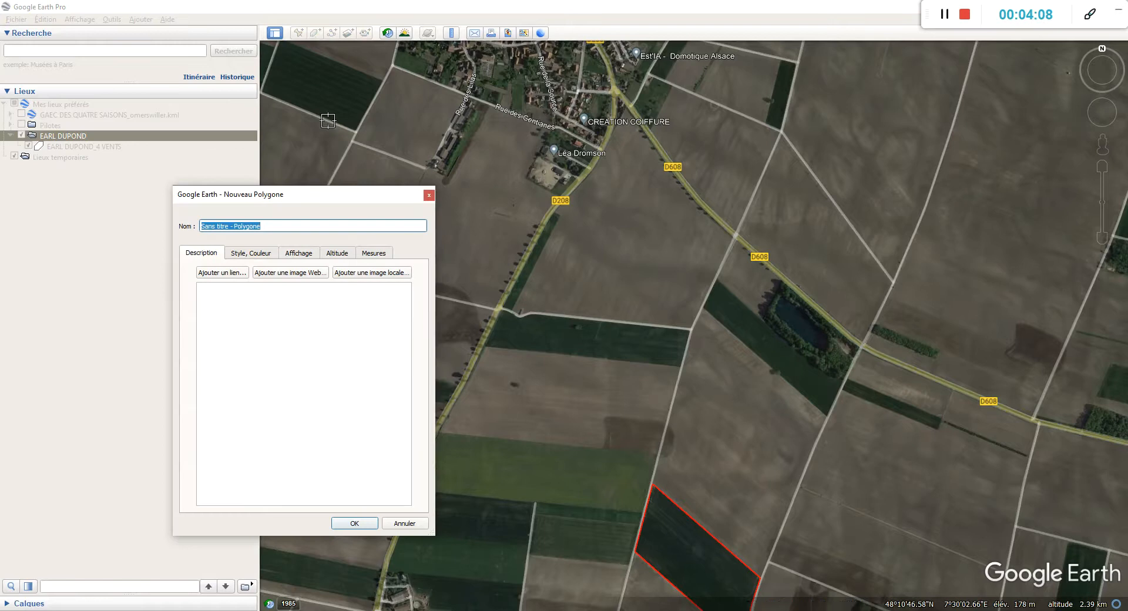
{"action": "type", "text": "E"}
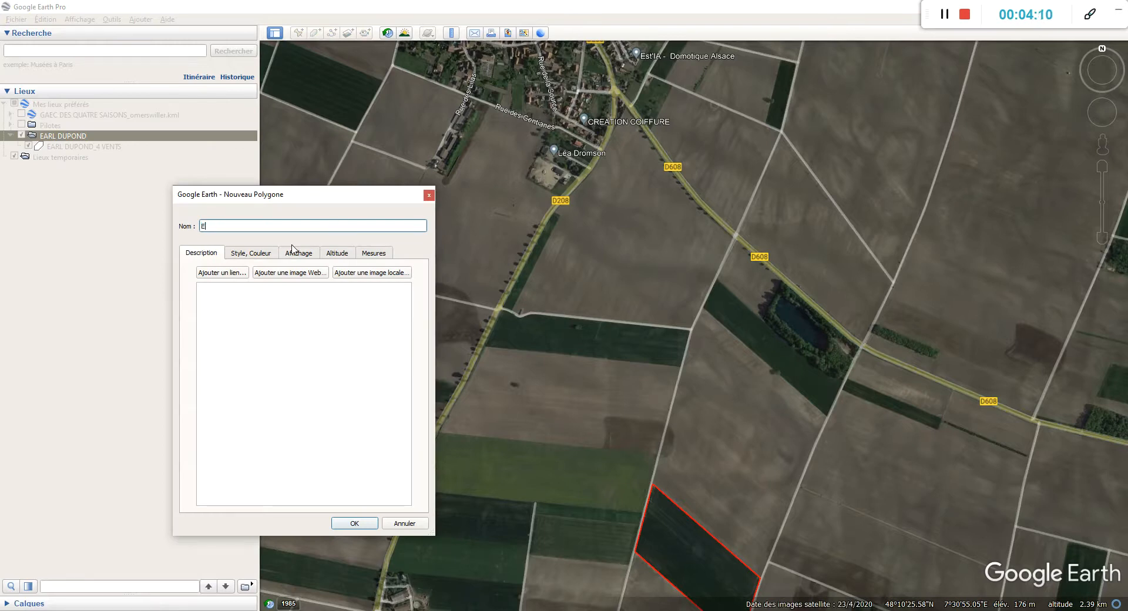
{"action": "type", "text": "ARL DUPOND_ETAN"}
{"action": "left_click", "coordinate": [354, 524]}
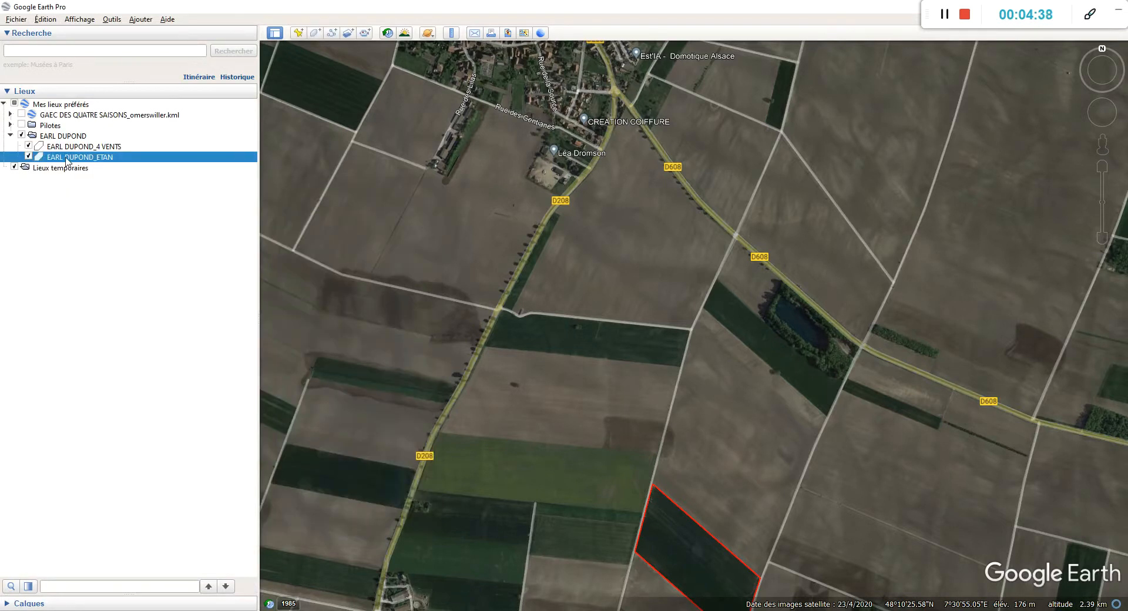
Step: Reopen the EARL DUPOND_ETAN polygon for editing and trace the bend in the track at the northwestern end of the green field east of the D208
{"action": "left_click_drag", "start_coordinate": [685, 360], "coordinate": [614, 257]}
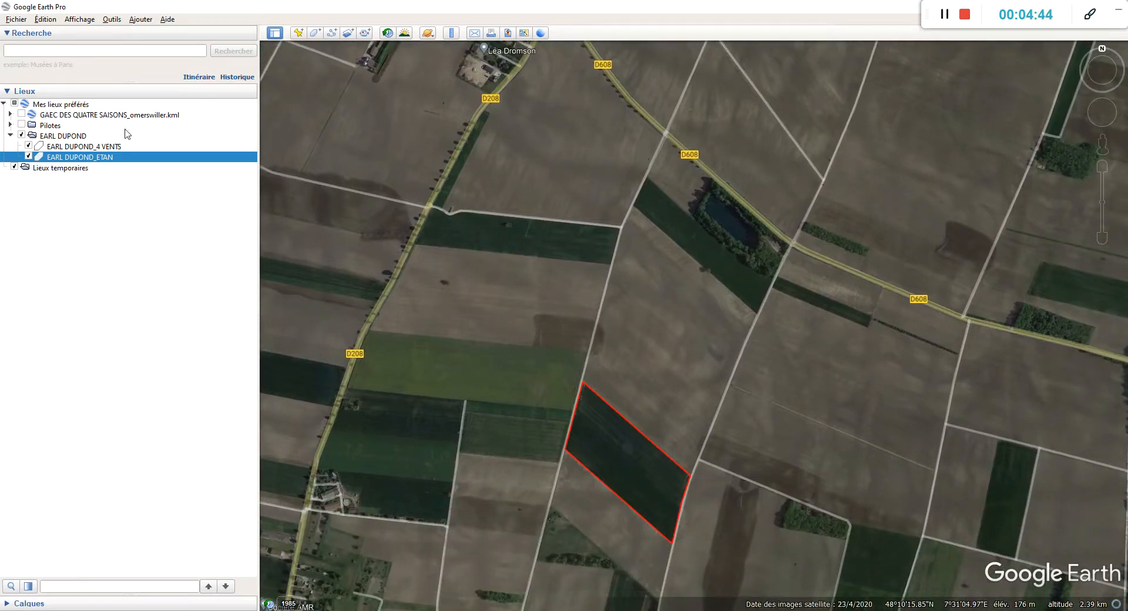
{"action": "right_click", "coordinate": [95, 158]}
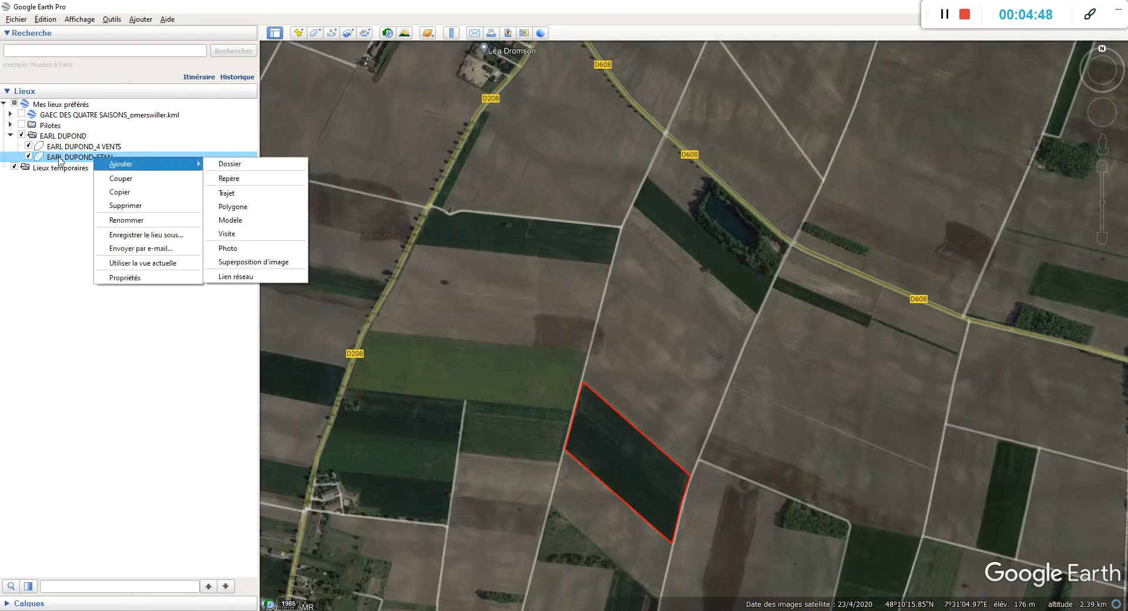
{"action": "left_click", "coordinate": [167, 277]}
{"action": "left_click_drag", "start_coordinate": [335, 193], "coordinate": [212, 203]}
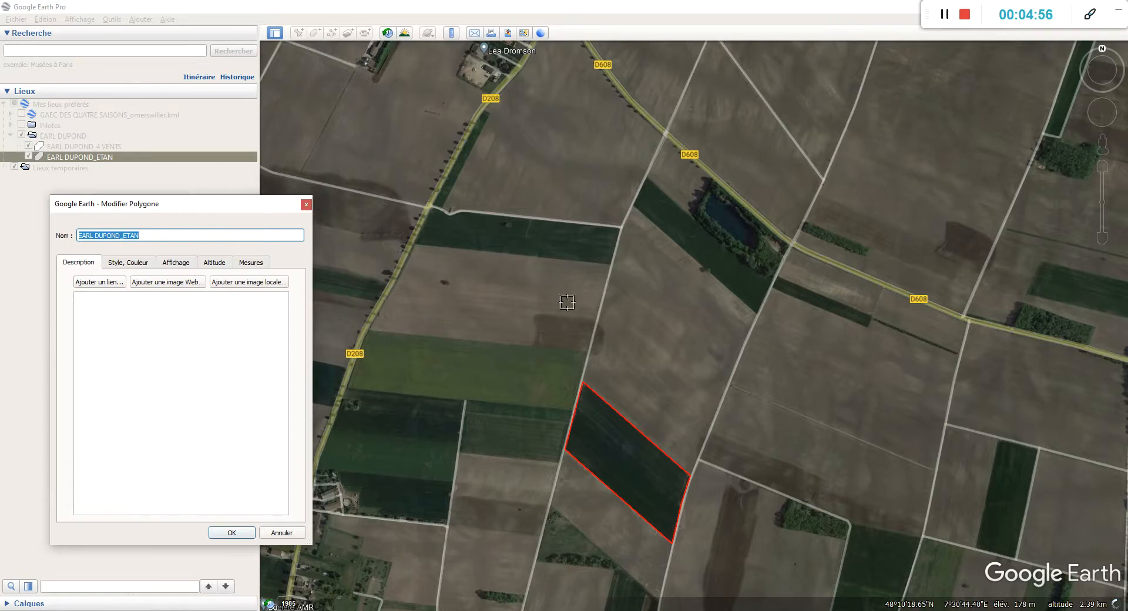
{"action": "scroll", "coordinate": [429, 212], "scroll_direction": "up", "scroll_amount": 2}
{"action": "scroll", "coordinate": [428, 212], "scroll_direction": "up", "scroll_amount": 3}
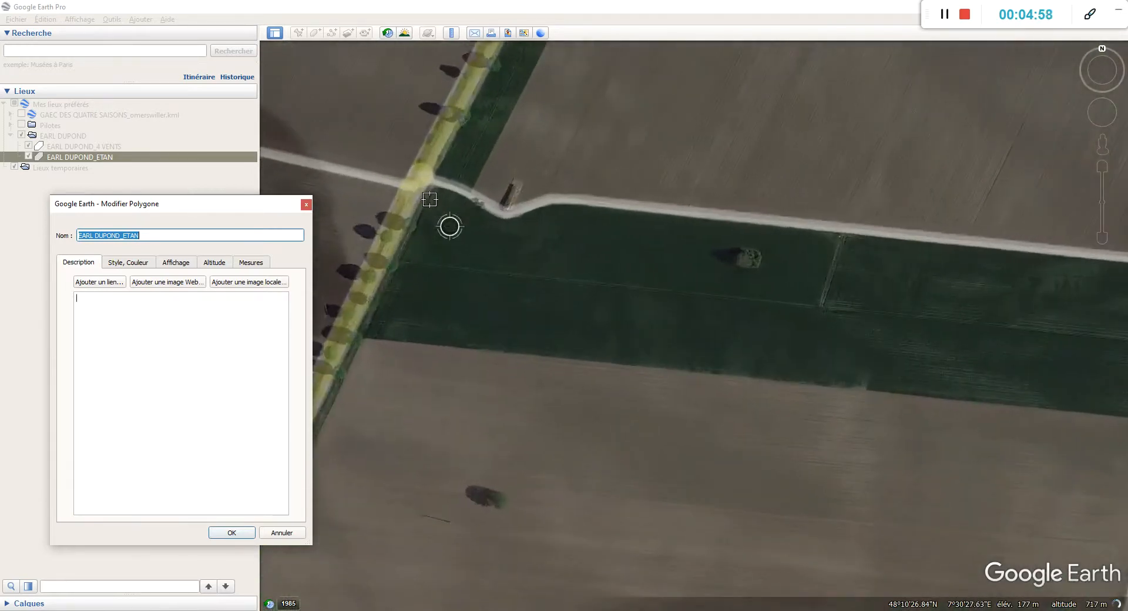
{"action": "left_click", "coordinate": [461, 195]}
{"action": "left_click", "coordinate": [499, 219]}
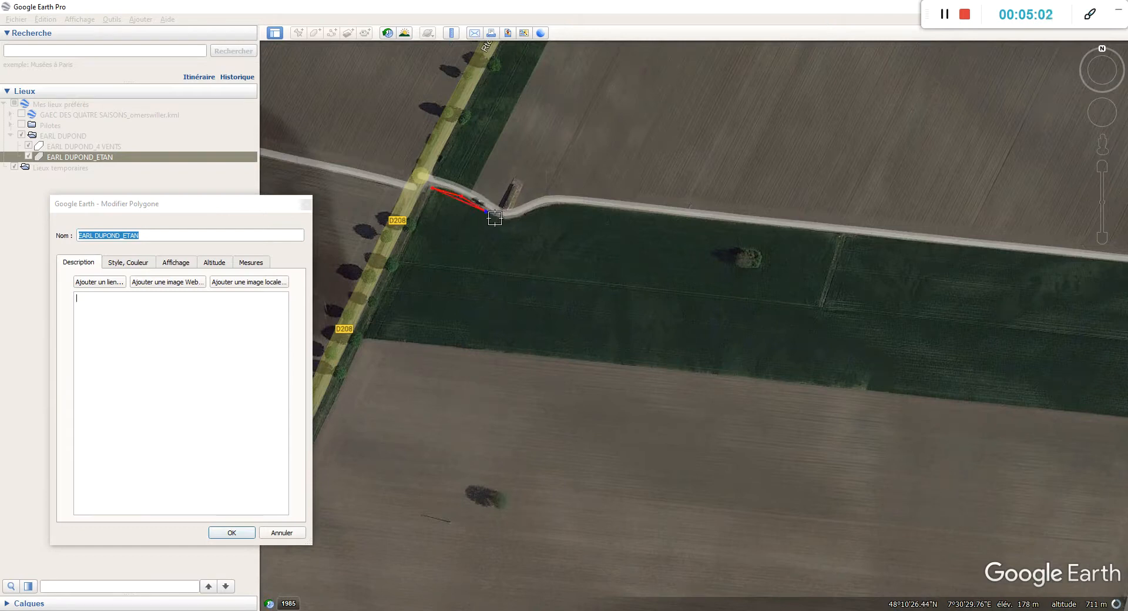
{"action": "left_click", "coordinate": [530, 212]}
{"action": "left_click", "coordinate": [548, 204]}
{"action": "left_click", "coordinate": [580, 204]}
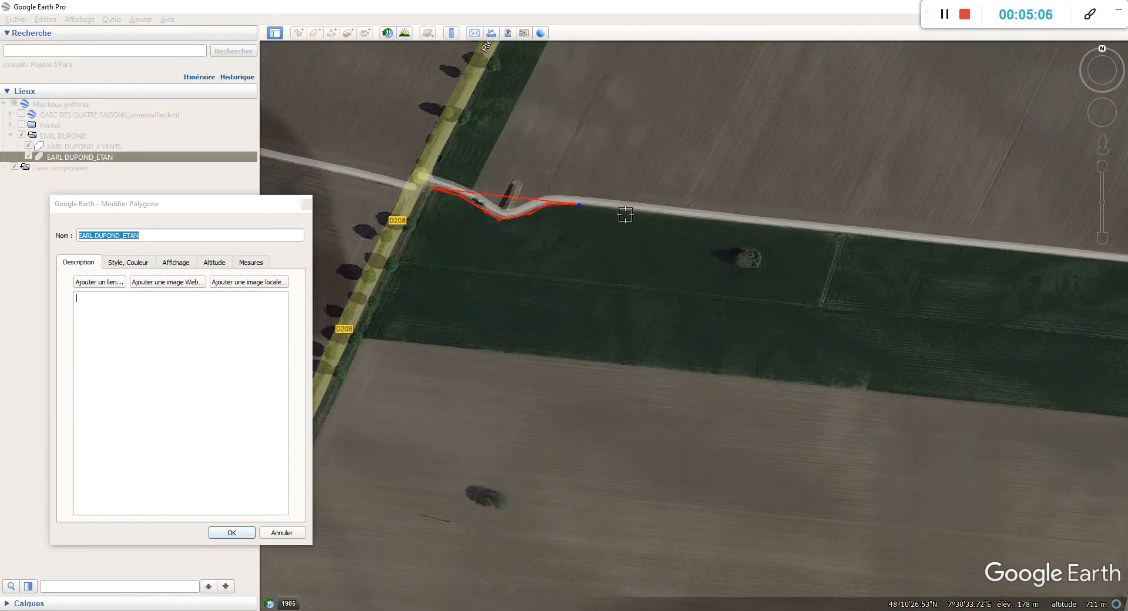
Step: Complete the outline with two points at the strip across the field and one beside the D208, and save the polygon
{"action": "left_click", "coordinate": [840, 232]}
{"action": "left_click", "coordinate": [819, 307]}
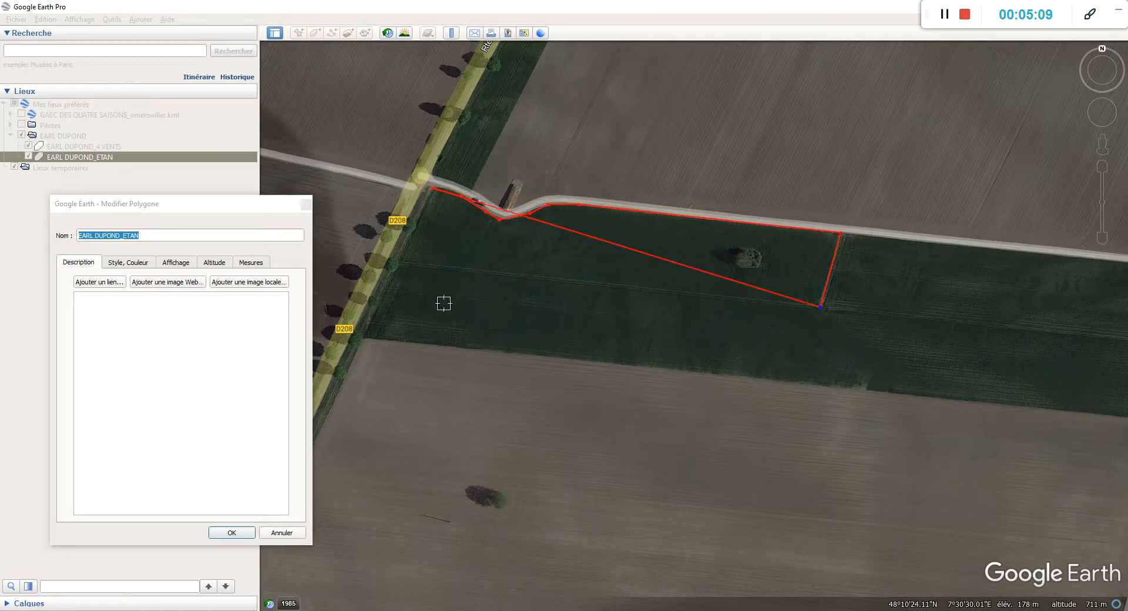
{"action": "left_click", "coordinate": [398, 262]}
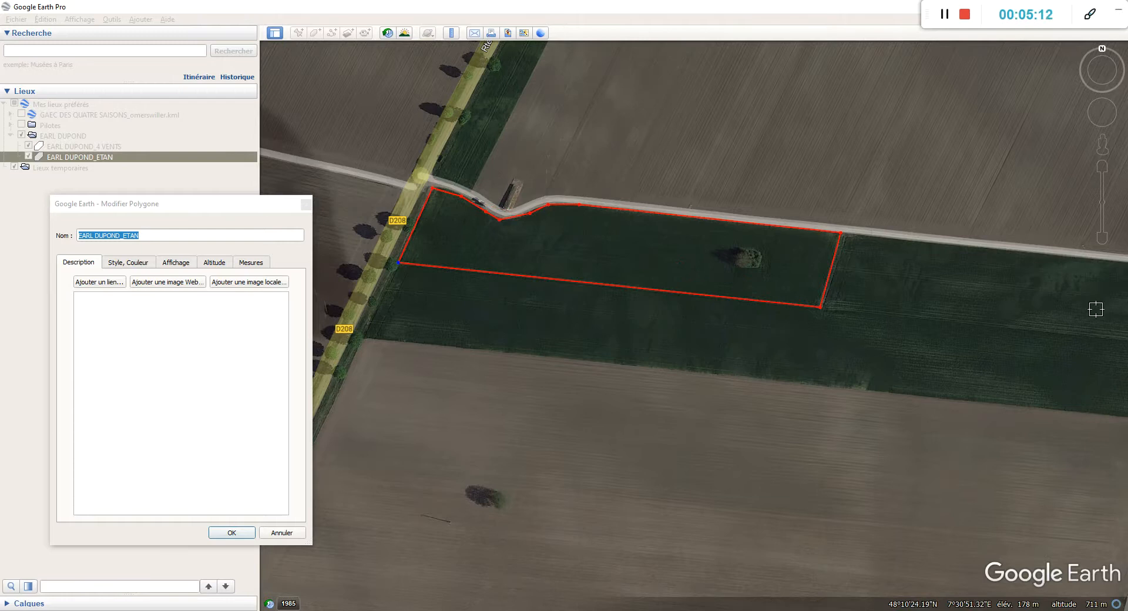
{"action": "scroll", "coordinate": [591, 319], "scroll_direction": "down", "scroll_amount": 1}
{"action": "scroll", "coordinate": [591, 320], "scroll_direction": "up", "scroll_amount": 1}
{"action": "scroll", "coordinate": [739, 317], "scroll_direction": "down", "scroll_amount": 3}
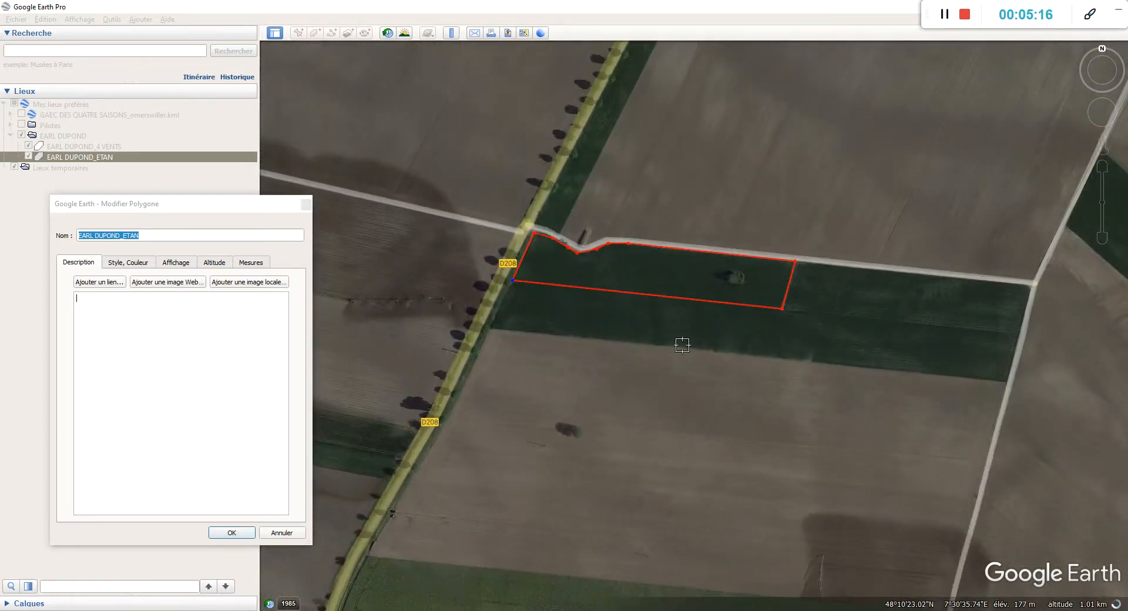
{"action": "left_click", "coordinate": [231, 533]}
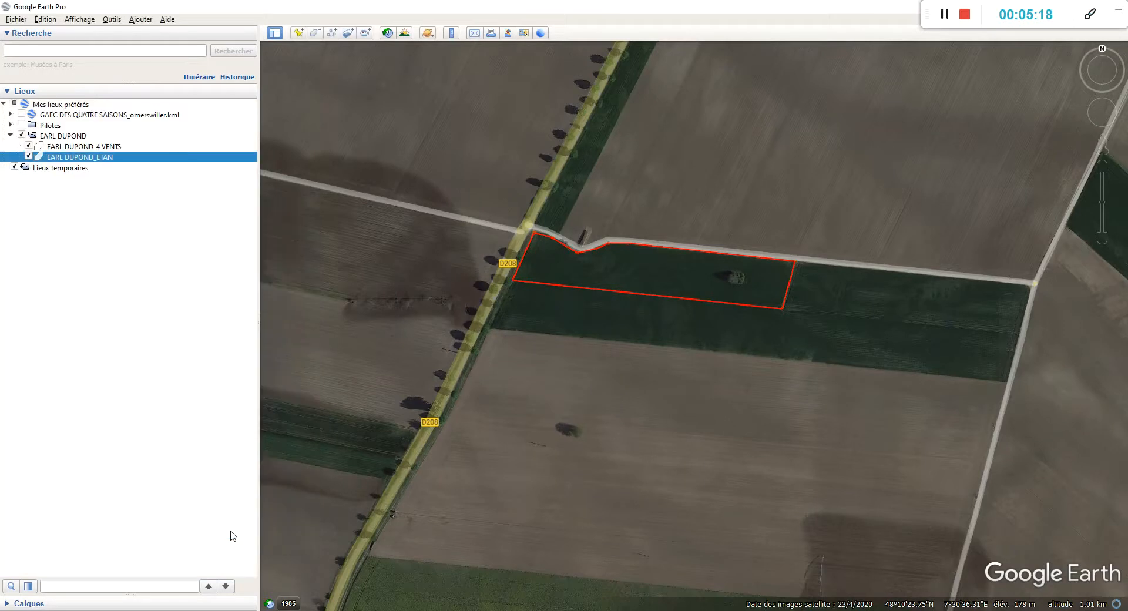
Step: Edit the EARL DUPOND_ETAN polygon again and extend its two eastern corner points to the country road at the field's east end
{"action": "left_click_drag", "start_coordinate": [534, 255], "coordinate": [1057, 350]}
{"action": "middle_click_drag", "start_coordinate": [1019, 353], "coordinate": [993, 361]}
{"action": "left_click", "coordinate": [1104, 51]}
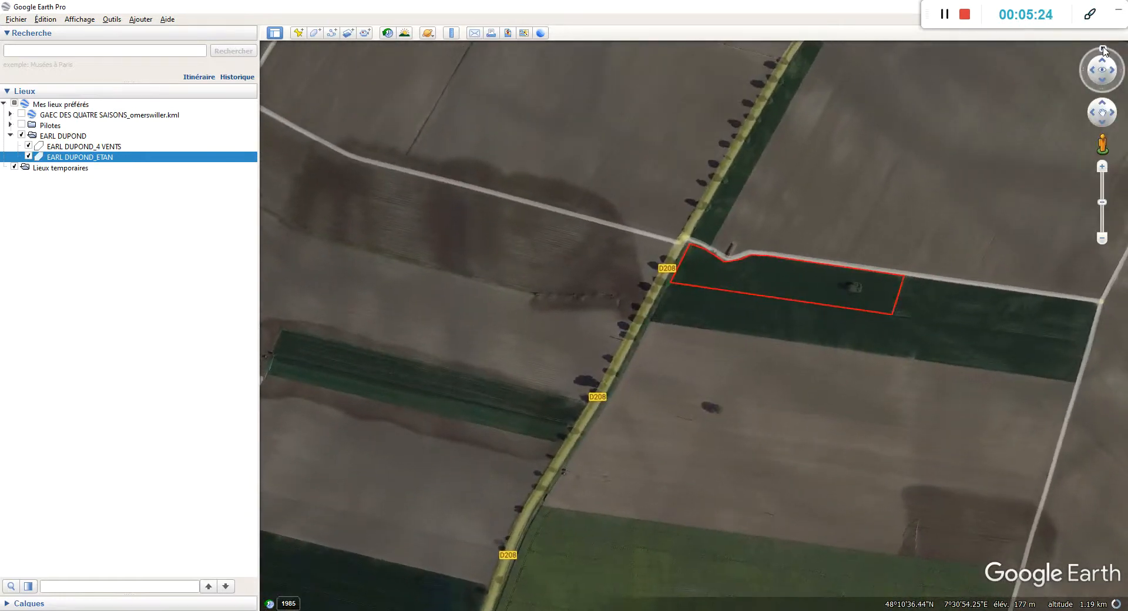
{"action": "left_click_drag", "start_coordinate": [1007, 382], "coordinate": [726, 336]}
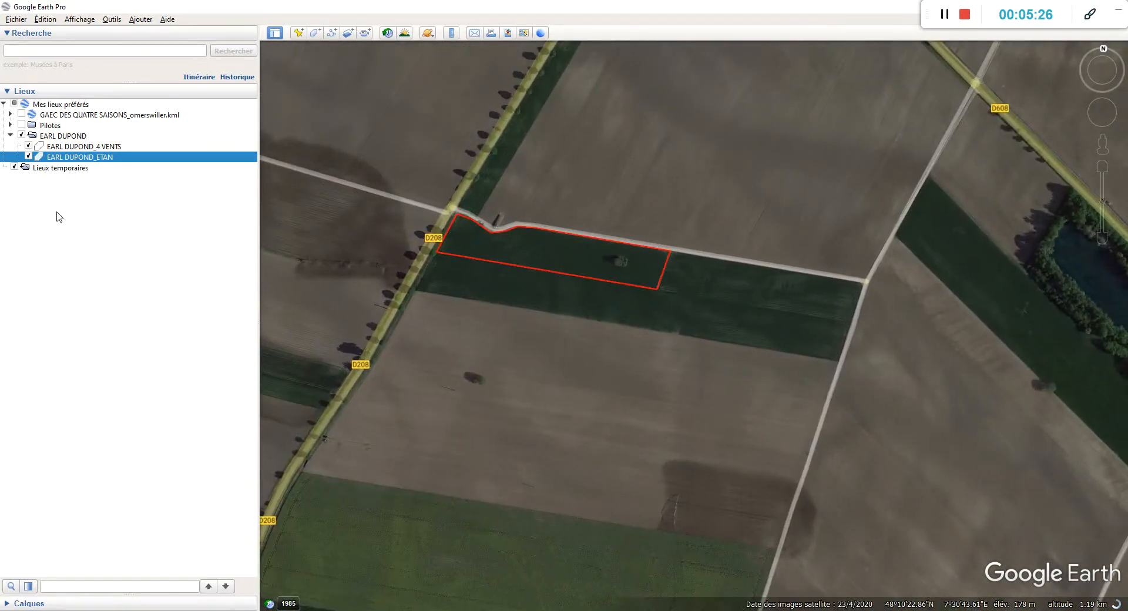
{"action": "right_click", "coordinate": [91, 159]}
{"action": "left_click", "coordinate": [134, 280]}
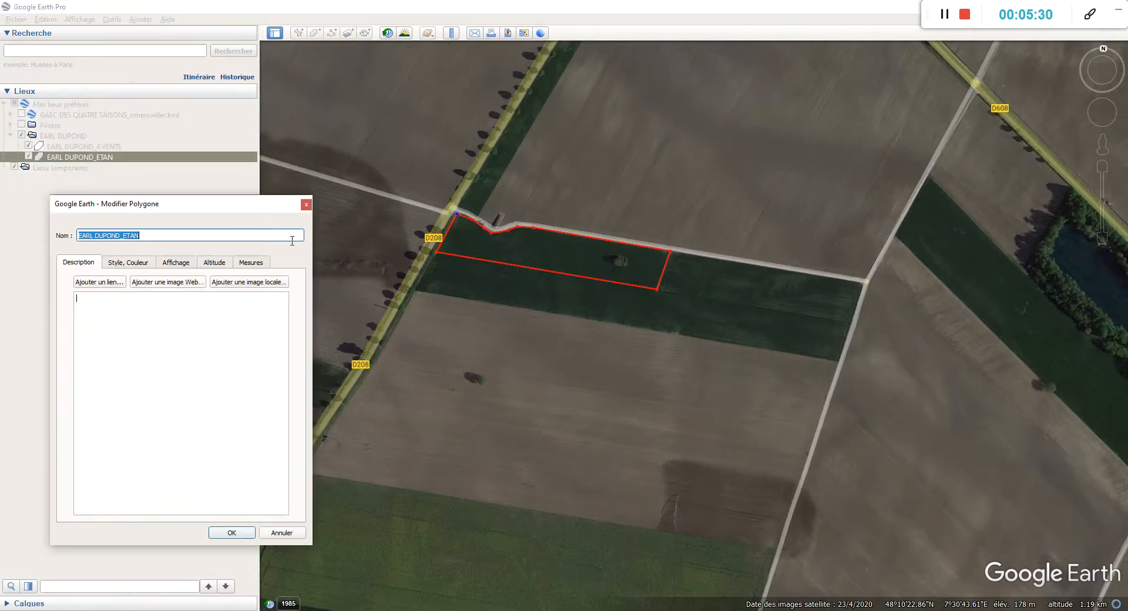
{"action": "left_click_drag", "start_coordinate": [671, 254], "coordinate": [865, 287]}
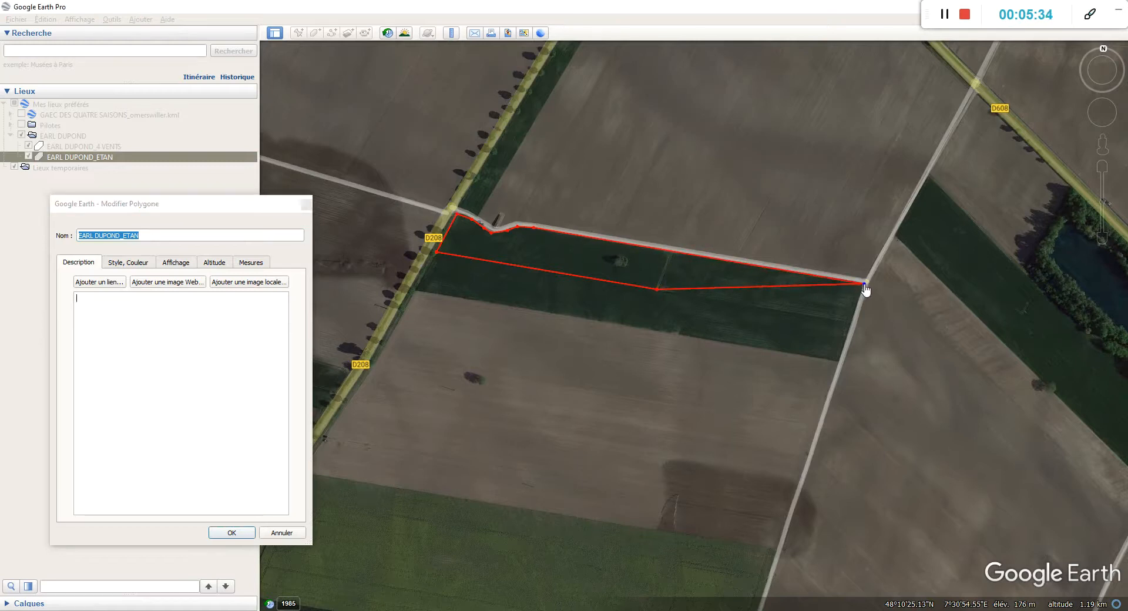
{"action": "left_click_drag", "start_coordinate": [657, 290], "coordinate": [851, 322]}
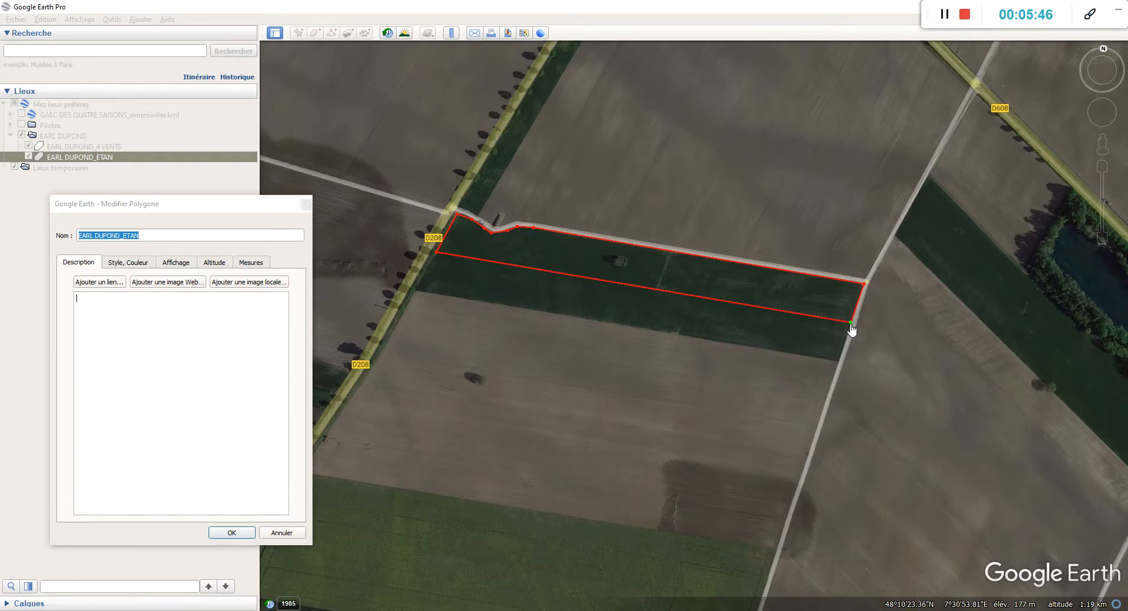
Step: Replace the EARL DUPOND_ETAN polygon's northeastern corner point with a newly added point placed at the same road junction
{"action": "left_click", "coordinate": [694, 320]}
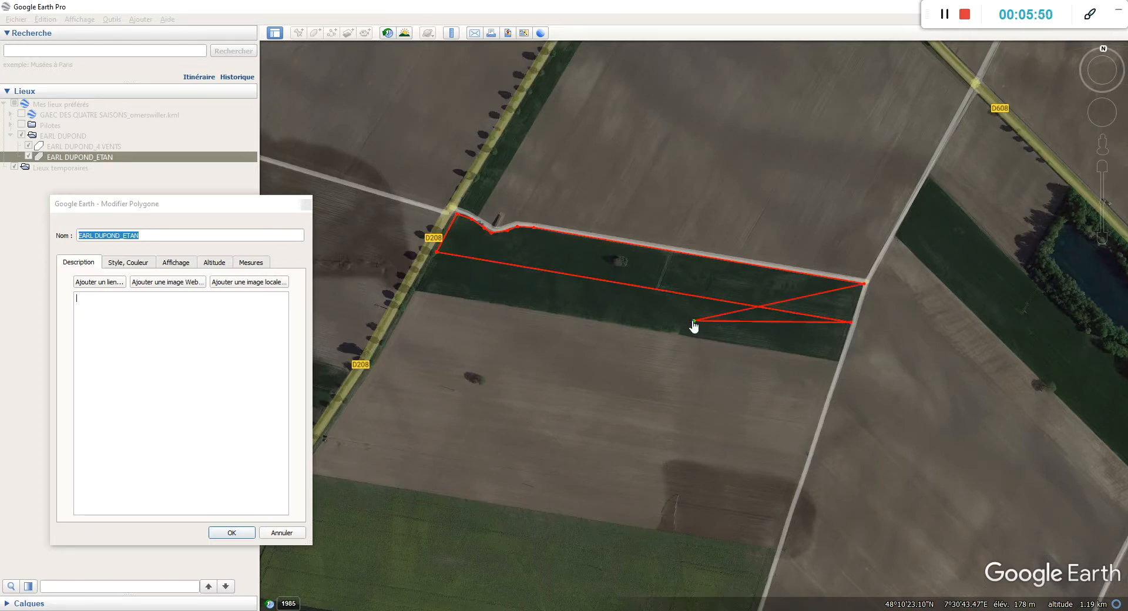
{"action": "left_click_drag", "start_coordinate": [695, 322], "coordinate": [857, 298]}
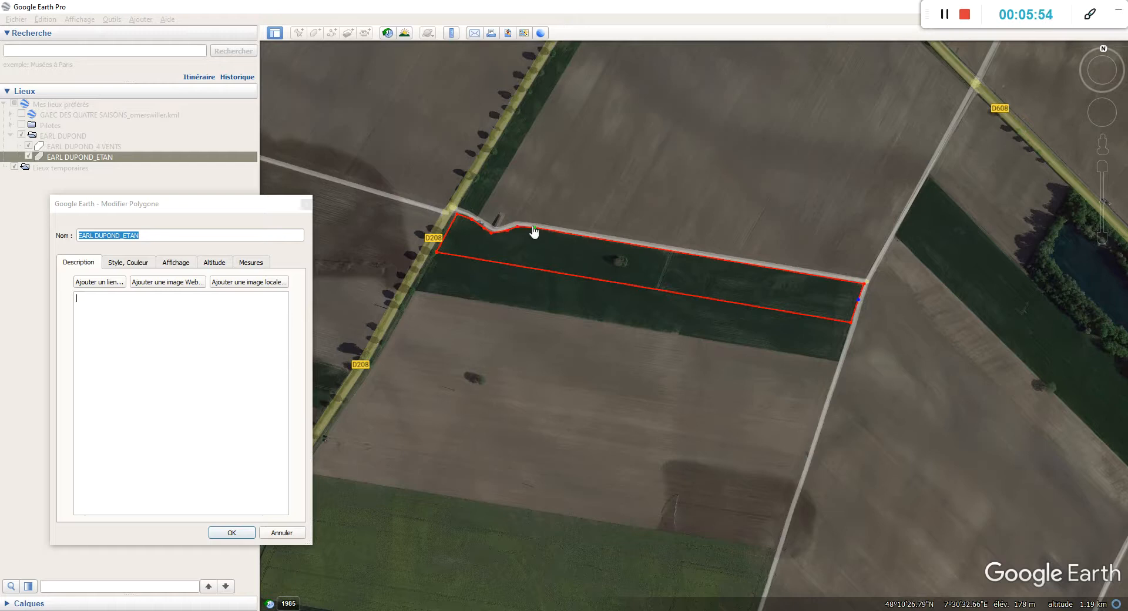
{"action": "mouse_move", "coordinate": [534, 229]}
{"action": "left_mouse_down"}
{"action": "mouse_move", "coordinate": [621, 250]}
{"action": "mouse_move", "coordinate": [533, 245]}
{"action": "left_mouse_up"}
{"action": "right_click", "coordinate": [545, 260]}
{"action": "right_click", "coordinate": [551, 244]}
{"action": "key", "text": "Delete"}
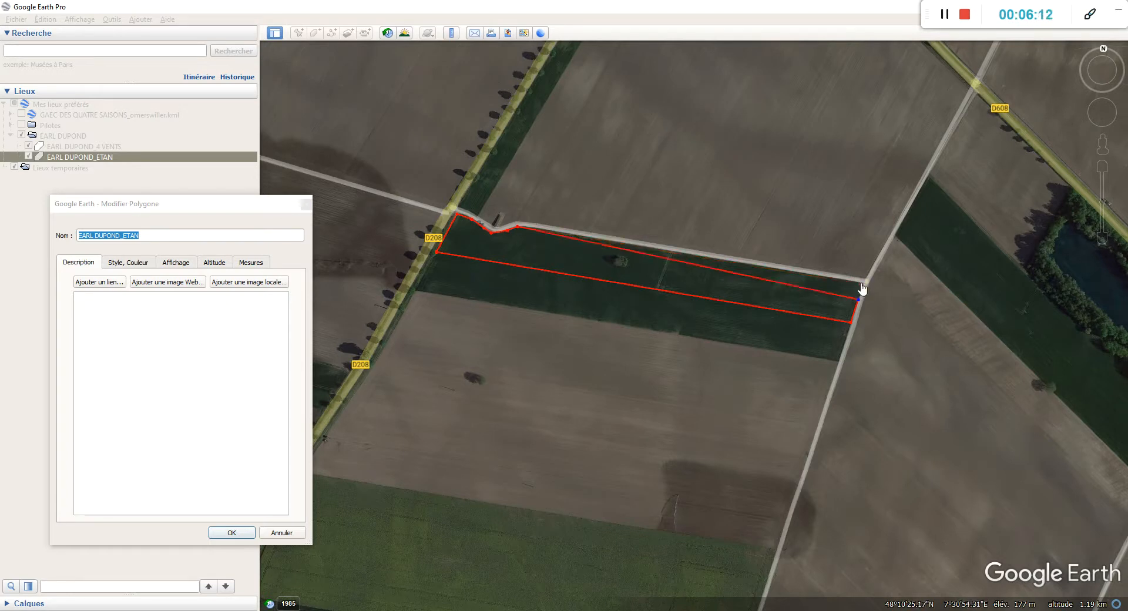
{"action": "left_click_drag", "start_coordinate": [858, 299], "coordinate": [863, 284]}
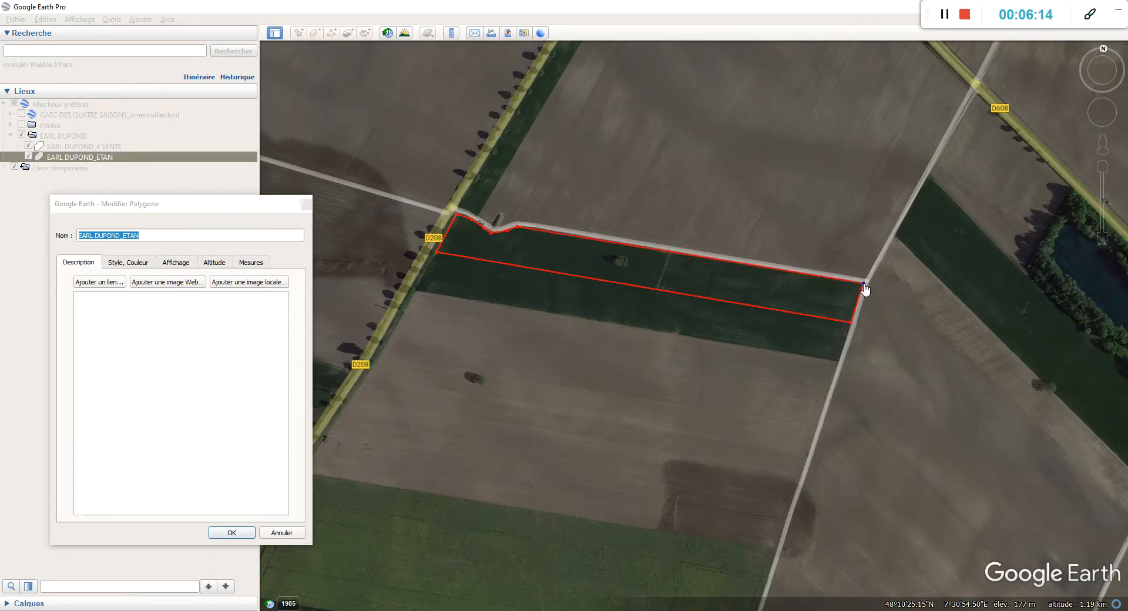
Step: Check the EARL DUPOND_ETAN polygon's area in hectares and save the polygon
{"action": "scroll", "coordinate": [502, 258], "scroll_direction": "up", "scroll_amount": 3}
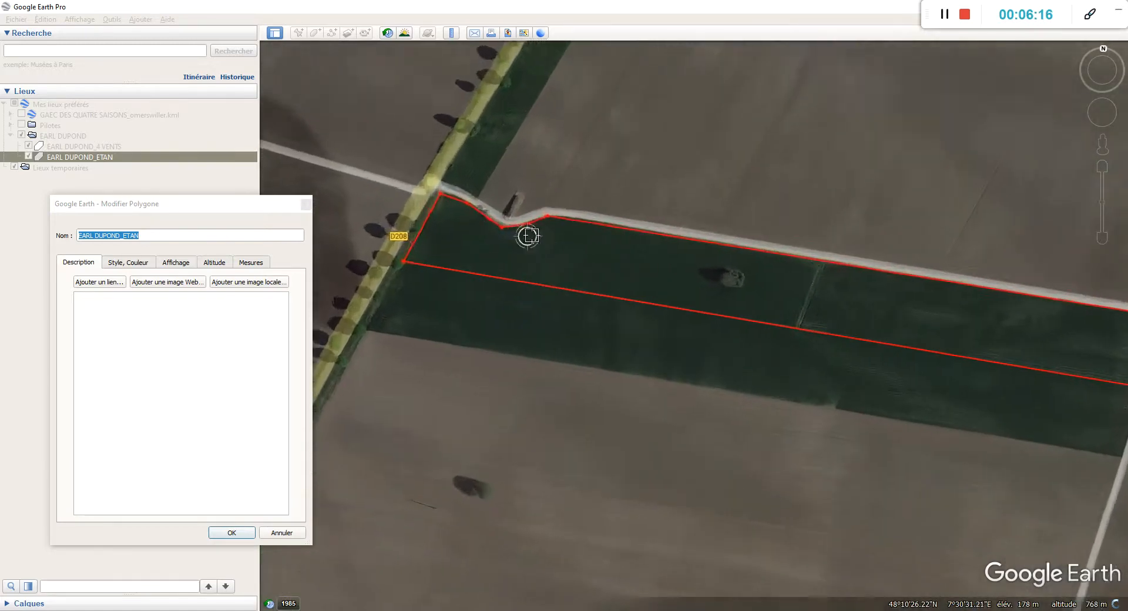
{"action": "scroll", "coordinate": [707, 307], "scroll_direction": "down", "scroll_amount": 3}
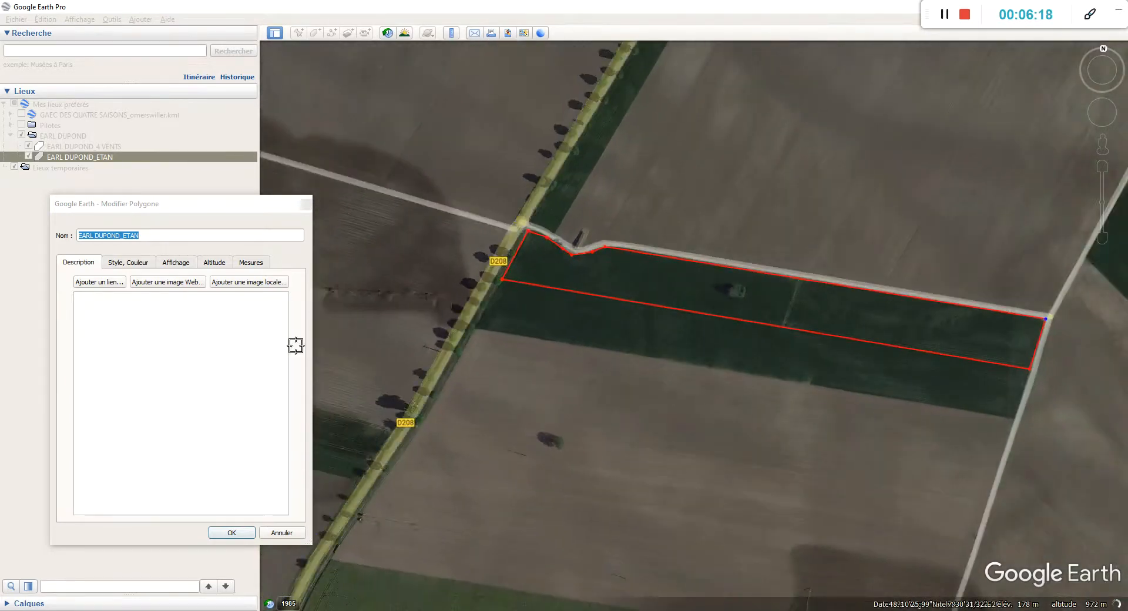
{"action": "left_click", "coordinate": [263, 264]}
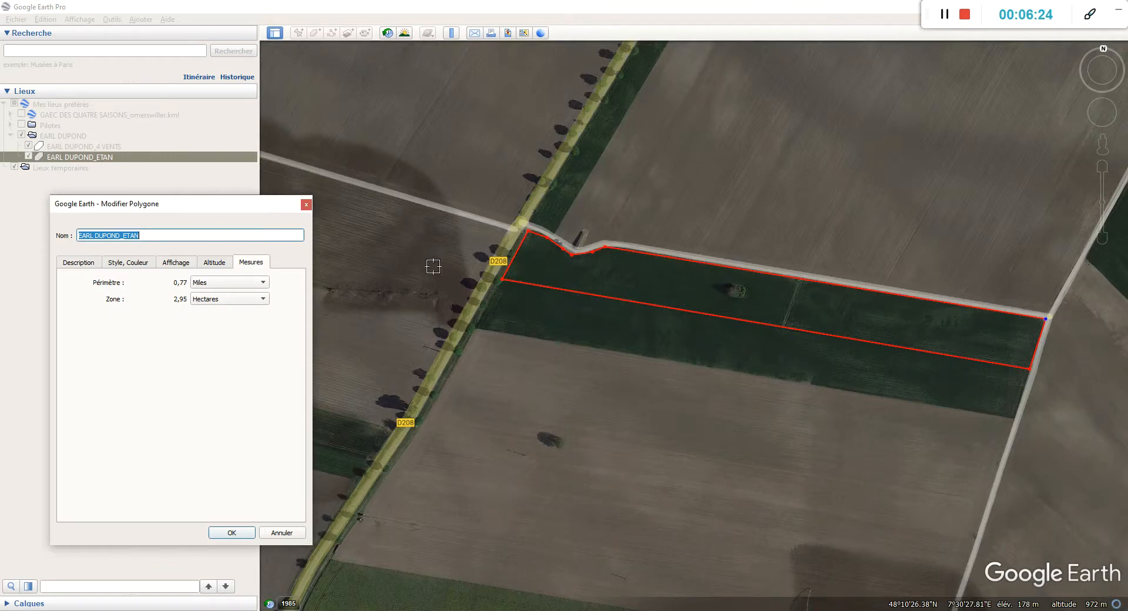
{"action": "scroll", "coordinate": [763, 285], "scroll_direction": "up", "scroll_amount": 2}
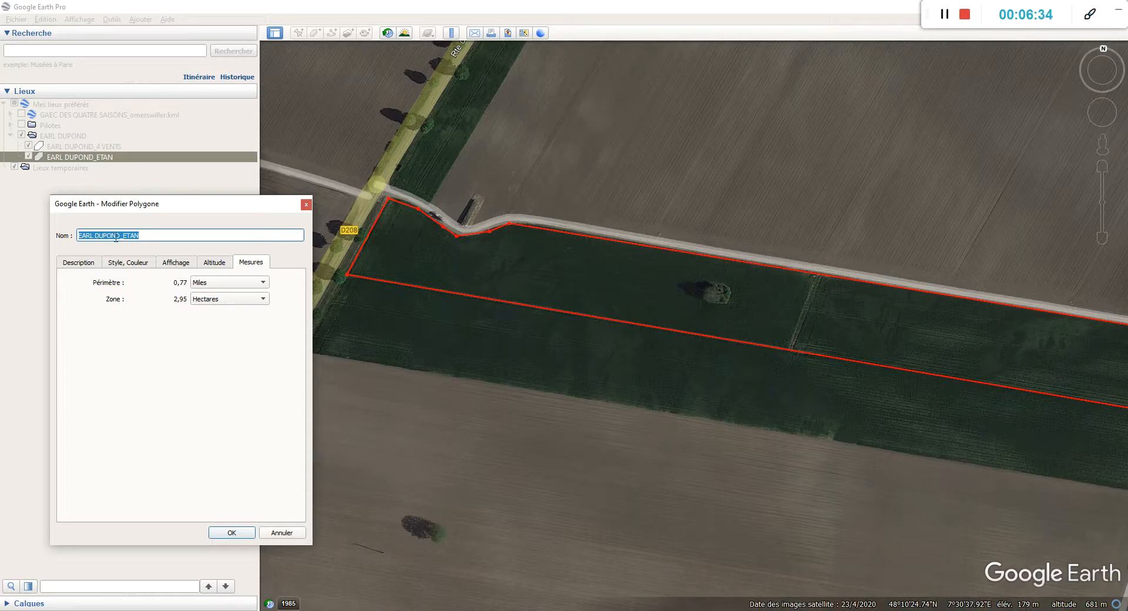
{"action": "left_click", "coordinate": [231, 533]}
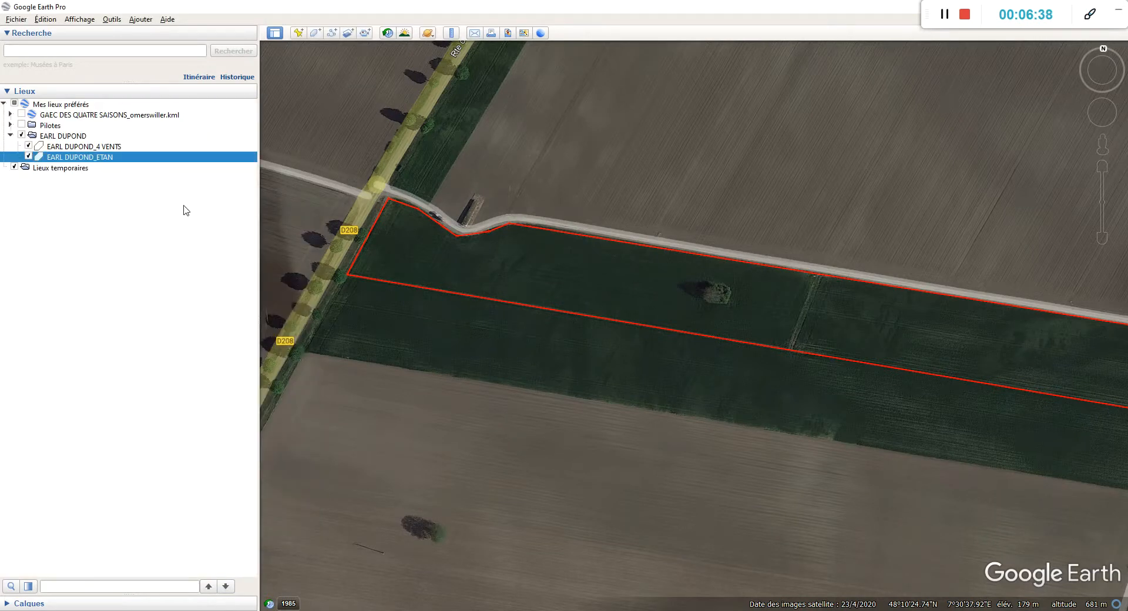
Step: Create a new folder named GAEC SCHMITT directly under Mes lieux préférés
{"action": "scroll", "coordinate": [662, 456], "scroll_direction": "down", "scroll_amount": 4}
{"action": "left_click_drag", "start_coordinate": [692, 466], "coordinate": [549, 307]}
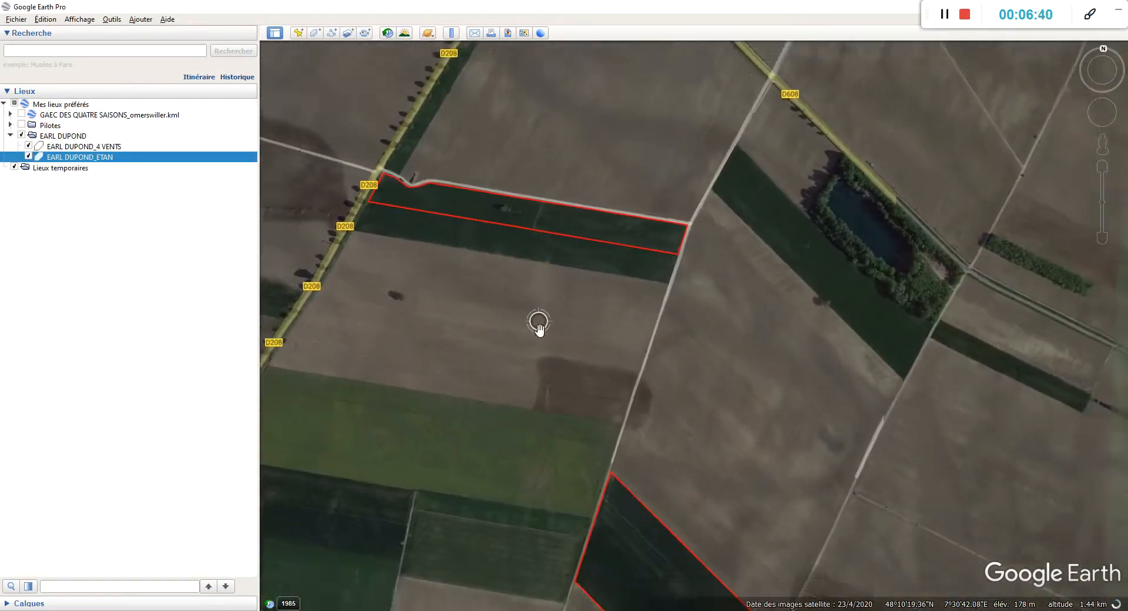
{"action": "scroll", "coordinate": [539, 320], "scroll_direction": "down", "scroll_amount": 2}
{"action": "left_click_drag", "start_coordinate": [474, 345], "coordinate": [556, 333]}
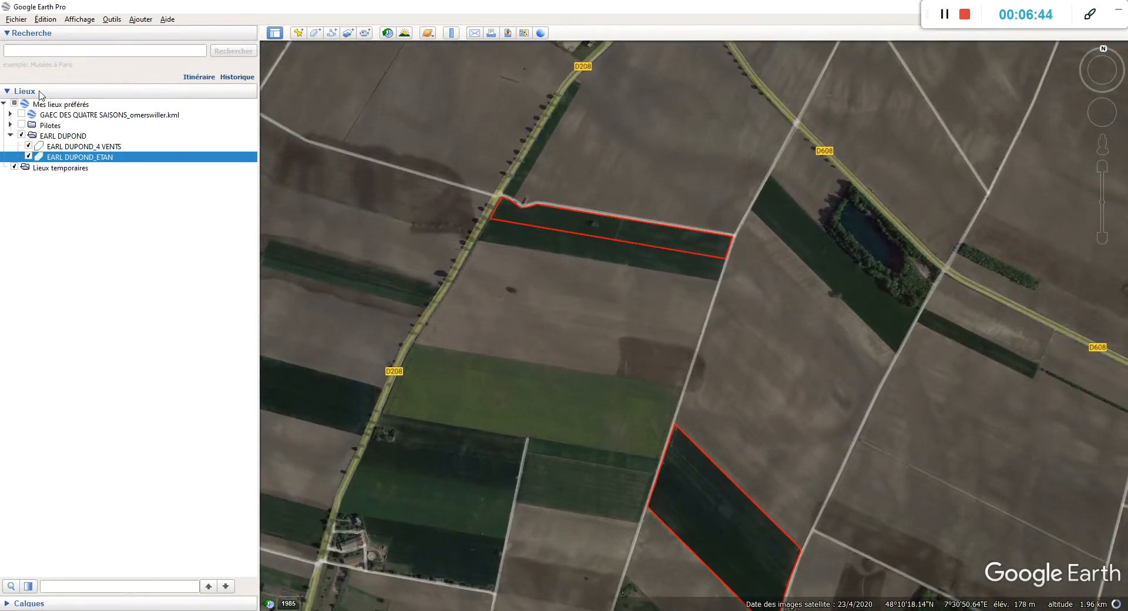
{"action": "left_click", "coordinate": [66, 136]}
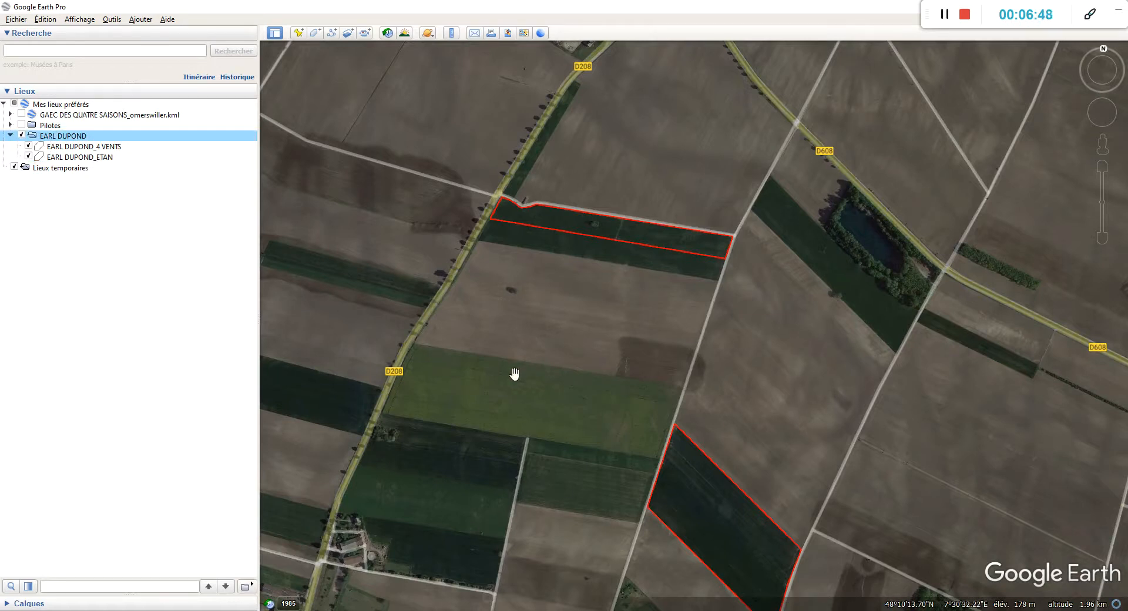
{"action": "right_click", "coordinate": [78, 105]}
{"action": "mouse_move", "coordinate": [86, 109]}
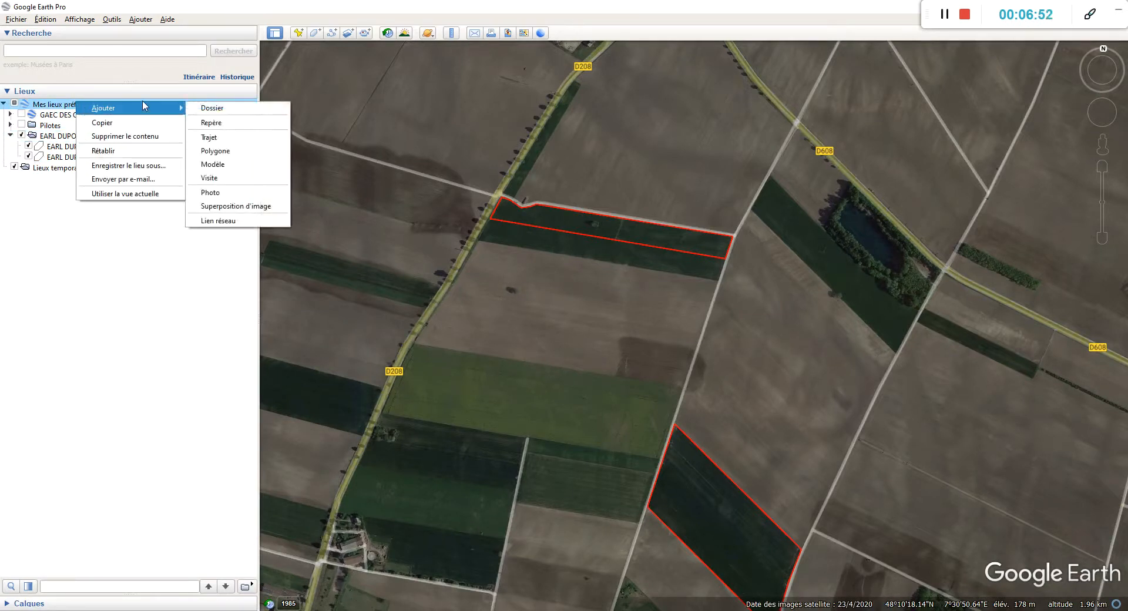
{"action": "left_click", "coordinate": [211, 108]}
{"action": "type", "text": "GAEC SCHMITT"}
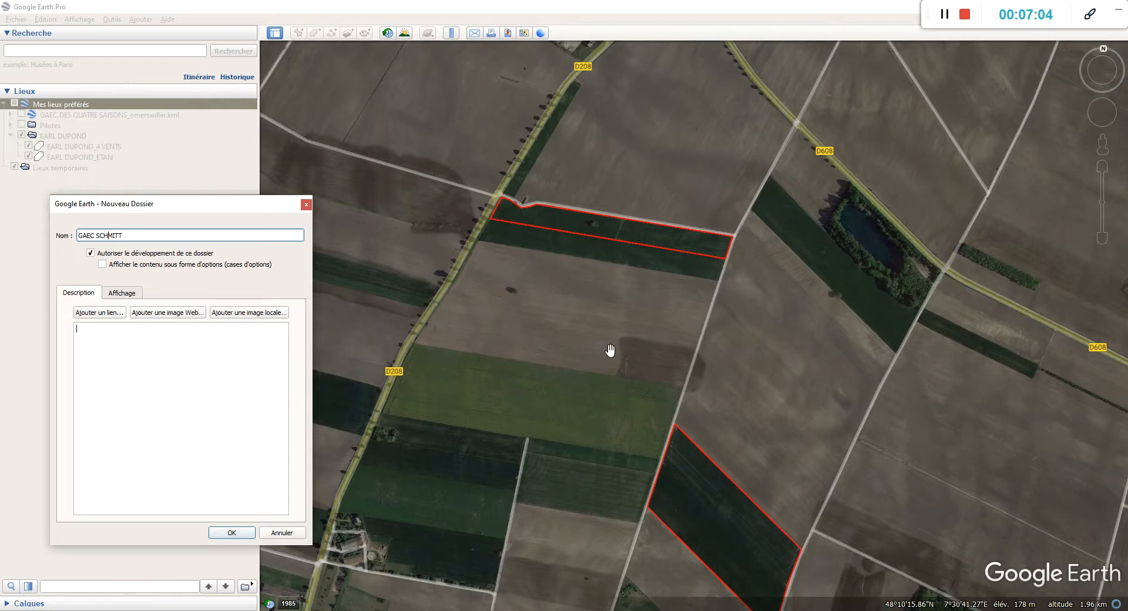
{"action": "left_click", "coordinate": [230, 532]}
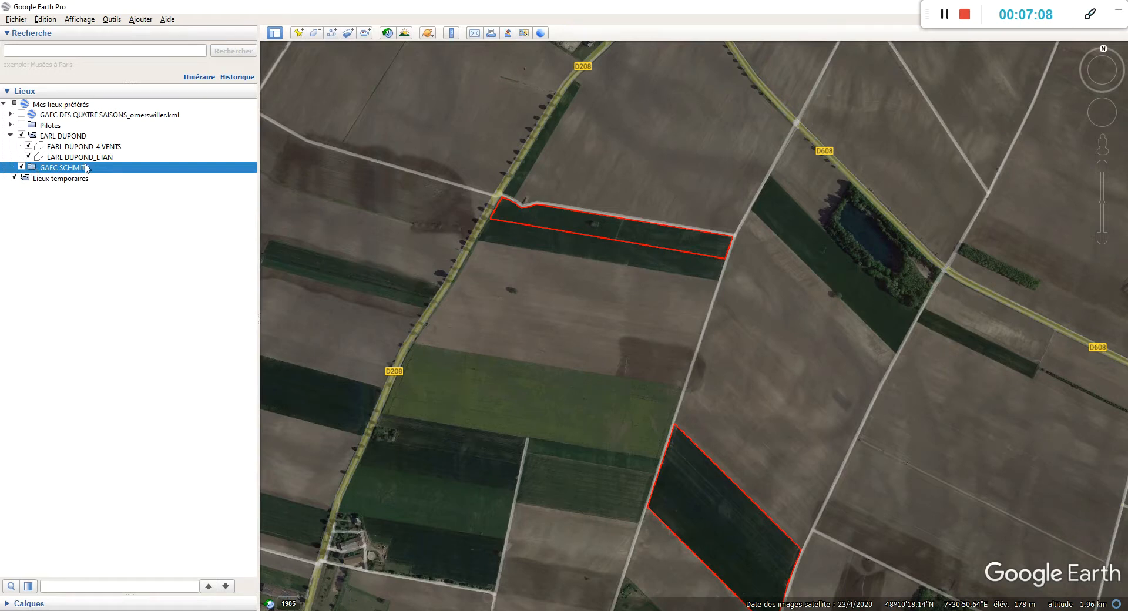
Step: Start a new polygon in the GAEC SCHMITT folder and name it GAEC SCMITT_LONG DE LA ROUTE
{"action": "left_click_drag", "start_coordinate": [727, 410], "coordinate": [374, 338]}
{"action": "left_click_drag", "start_coordinate": [759, 217], "coordinate": [746, 418]}
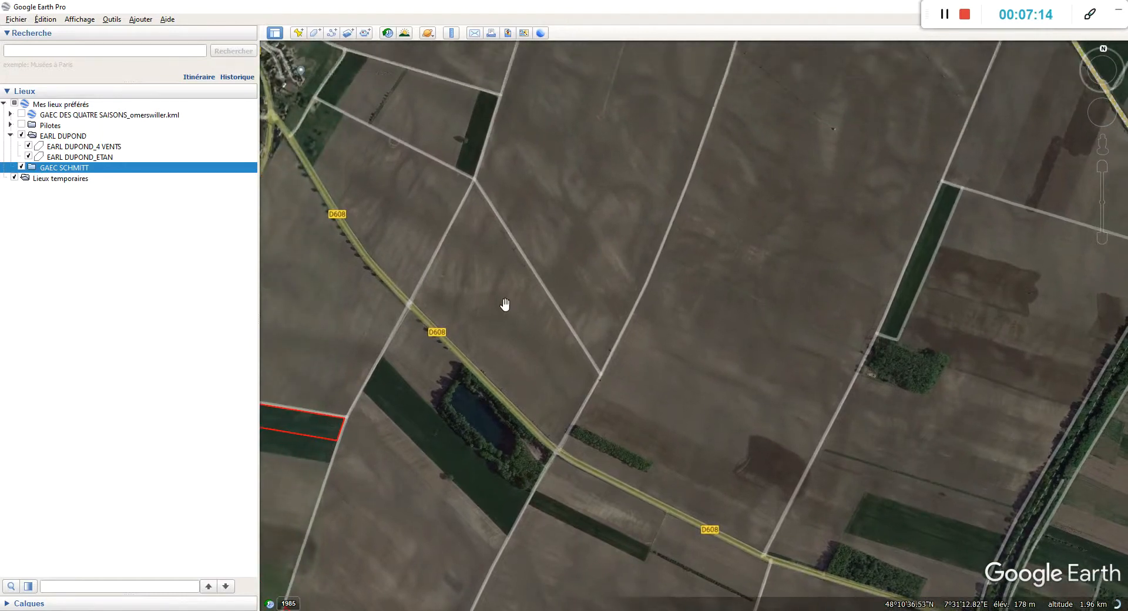
{"action": "left_click_drag", "start_coordinate": [504, 303], "coordinate": [565, 354]}
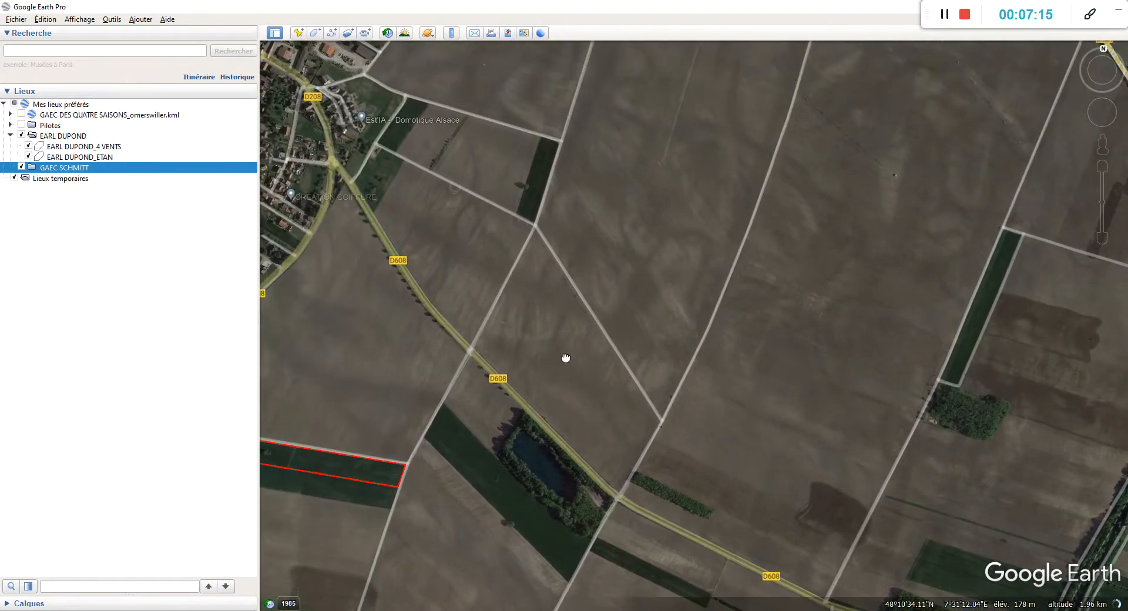
{"action": "right_click", "coordinate": [77, 166]}
{"action": "mouse_move", "coordinate": [114, 176]}
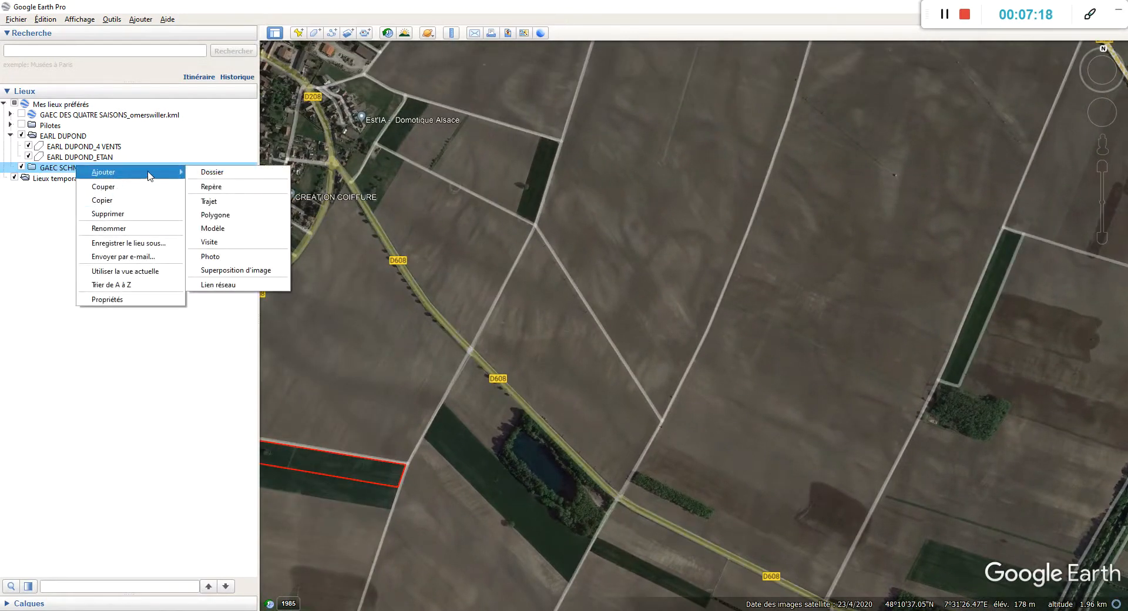
{"action": "left_click", "coordinate": [215, 214]}
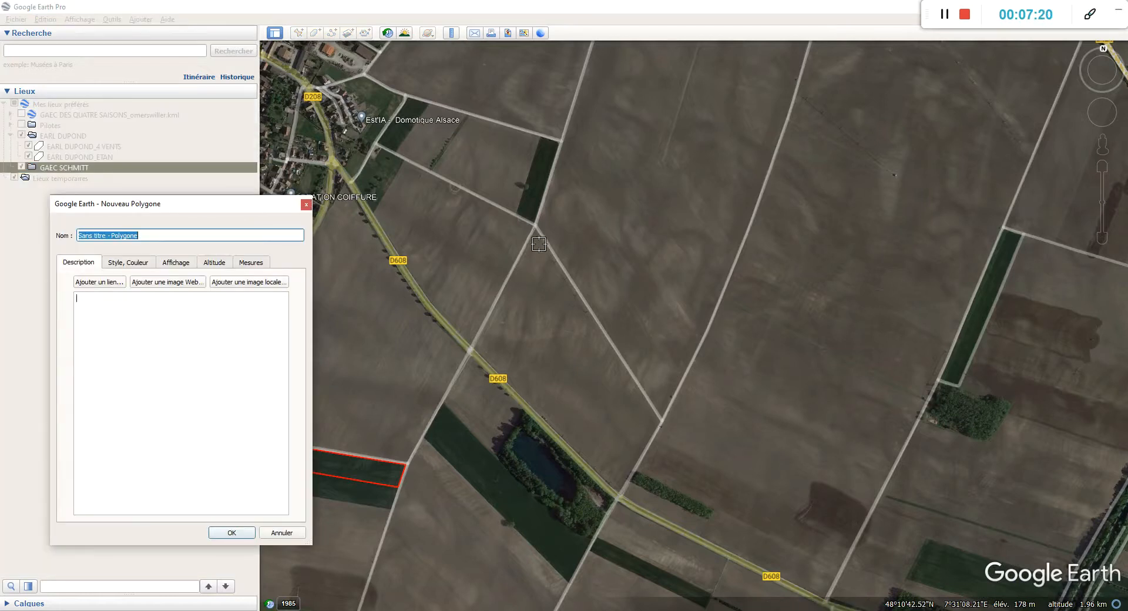
{"action": "type", "text": "GAEC SCMITT_LONG DE LA ROUTE"}
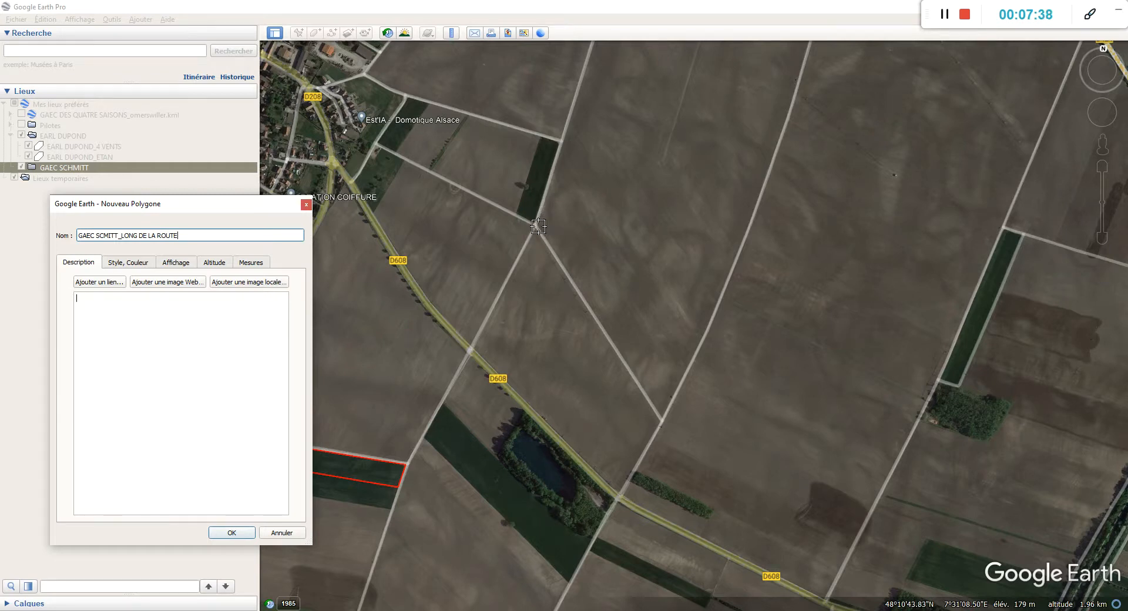
Step: Outline the four-cornered field between the D608 and the tracks northeast of the pond, refine its southeastern corner, and save the polygon
{"action": "left_click", "coordinate": [534, 229]}
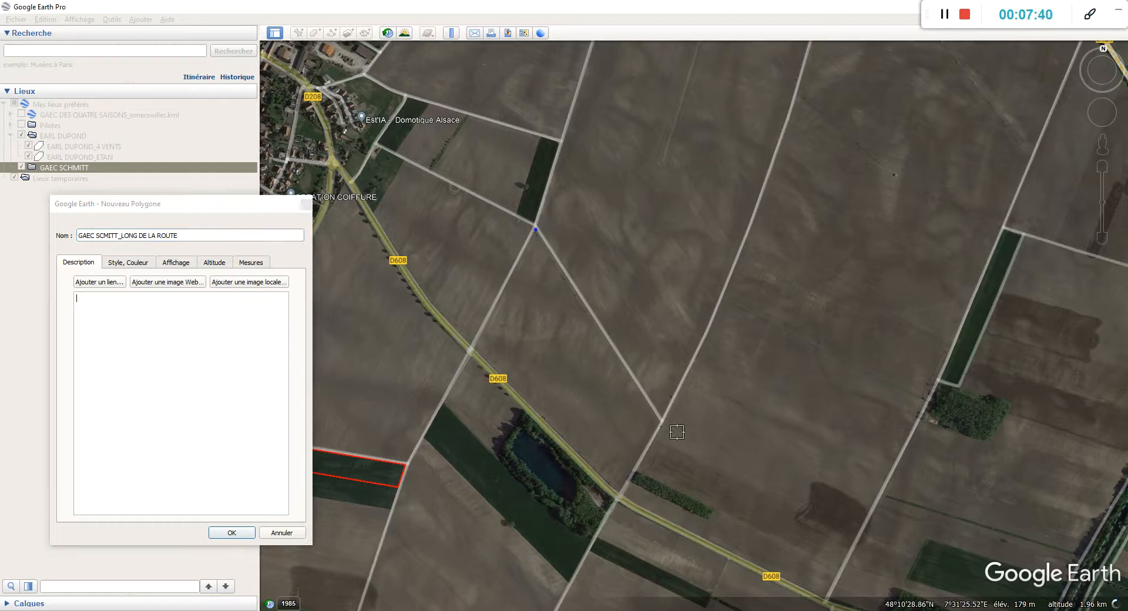
{"action": "left_click", "coordinate": [660, 421]}
{"action": "left_click", "coordinate": [617, 492]}
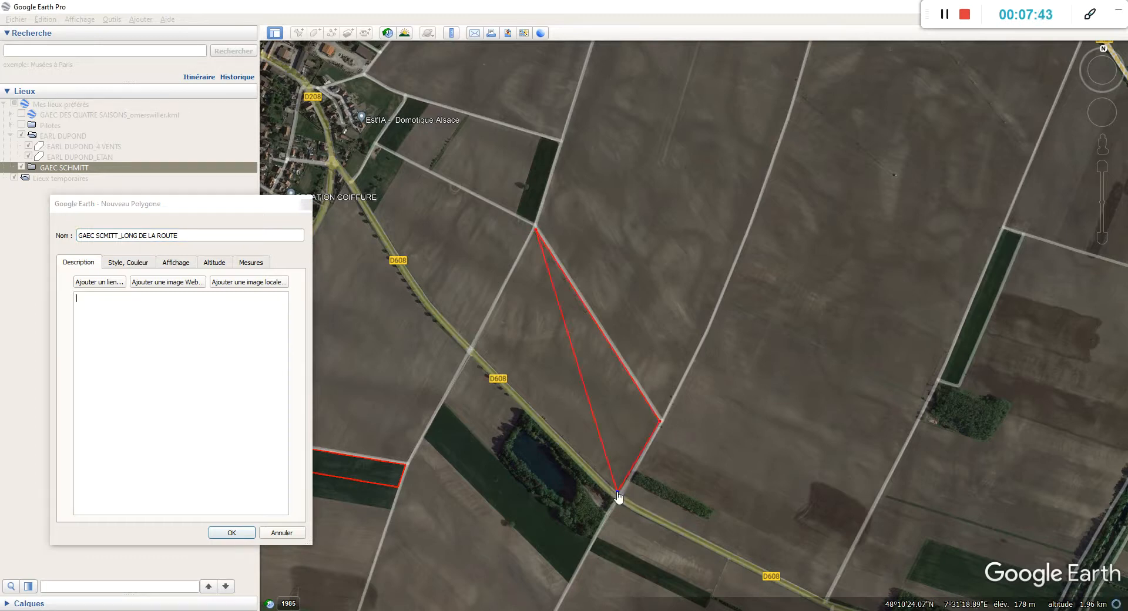
{"action": "left_click", "coordinate": [473, 348]}
{"action": "scroll", "coordinate": [519, 412], "scroll_direction": "up", "scroll_amount": 1}
{"action": "scroll", "coordinate": [699, 465], "scroll_direction": "up", "scroll_amount": 2}
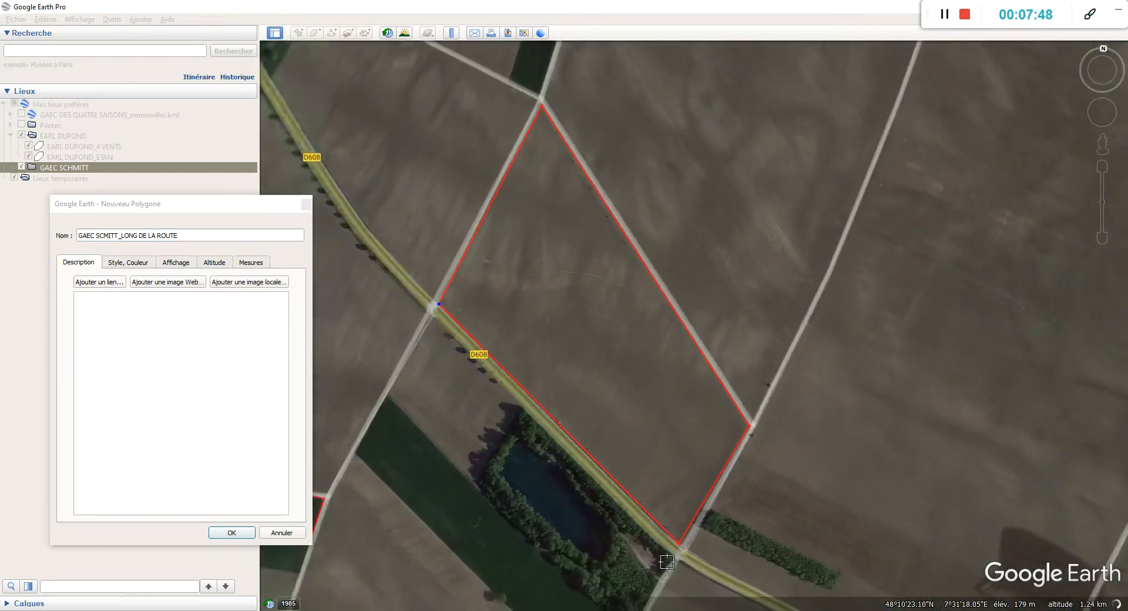
{"action": "left_click_drag", "start_coordinate": [679, 545], "coordinate": [680, 549]}
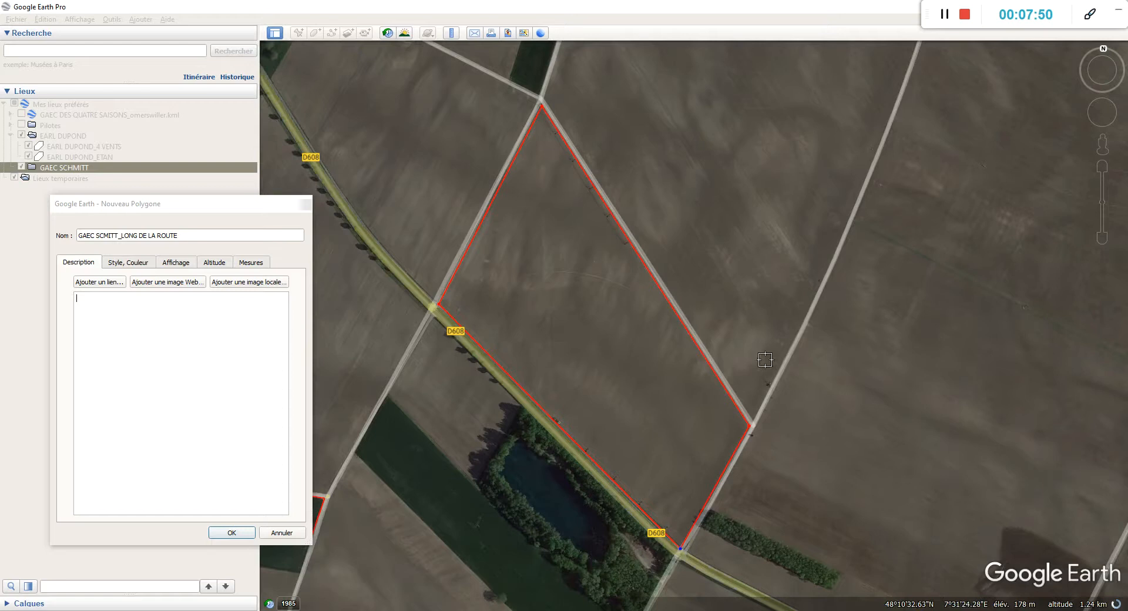
{"action": "left_click", "coordinate": [229, 532]}
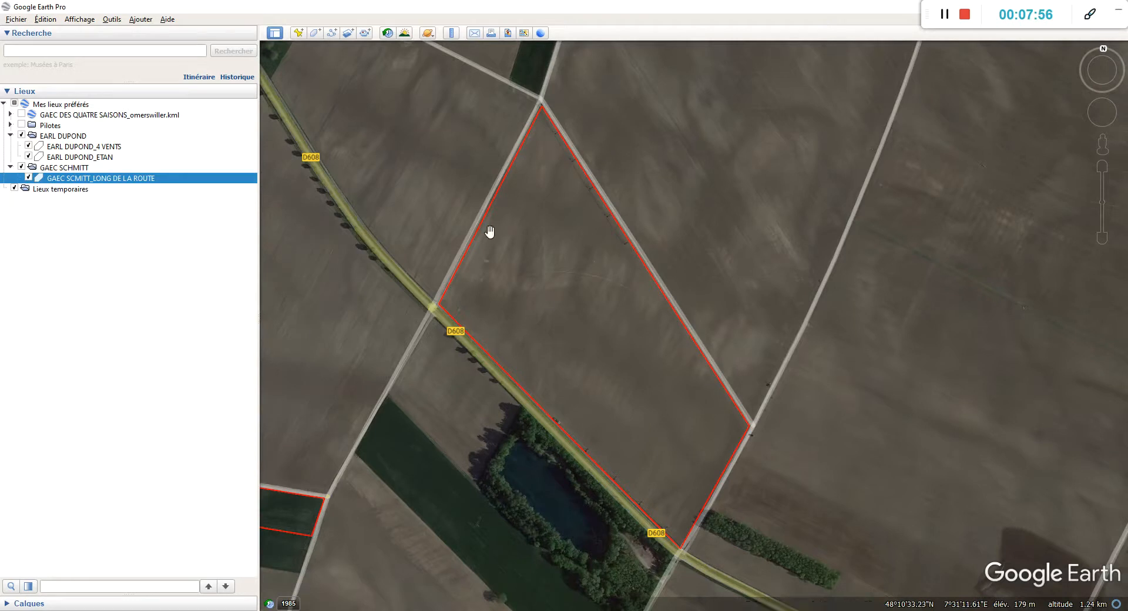
Step: Save all of Mes lieux préférés, including the new farm folders and field polygons
{"action": "scroll", "coordinate": [646, 398], "scroll_direction": "down", "scroll_amount": 1}
{"action": "scroll", "coordinate": [646, 398], "scroll_direction": "down", "scroll_amount": 3}
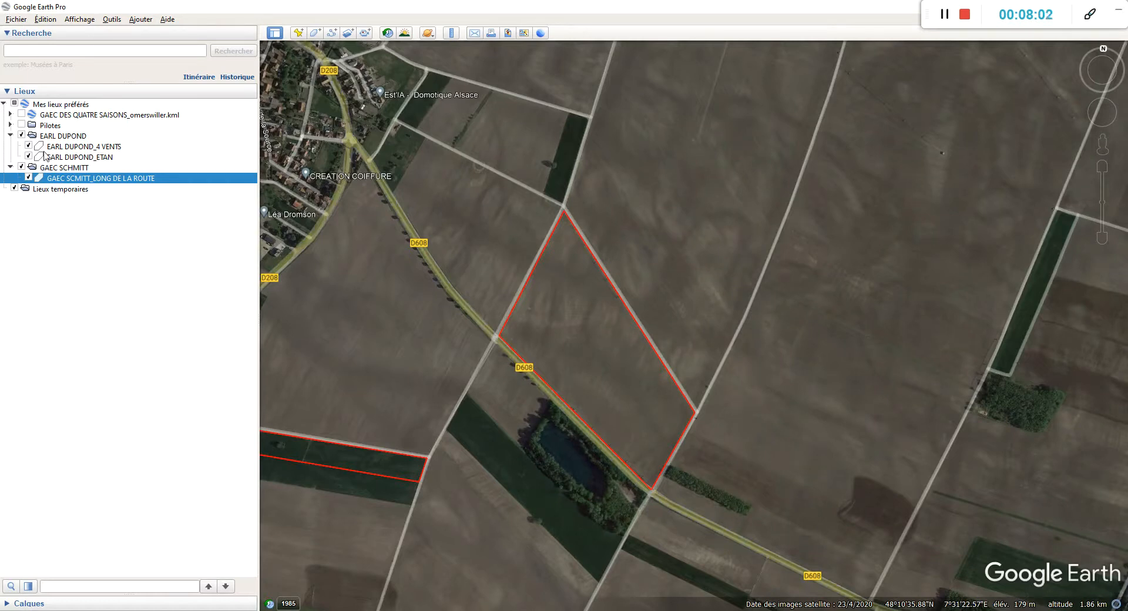
{"action": "left_click", "coordinate": [10, 167]}
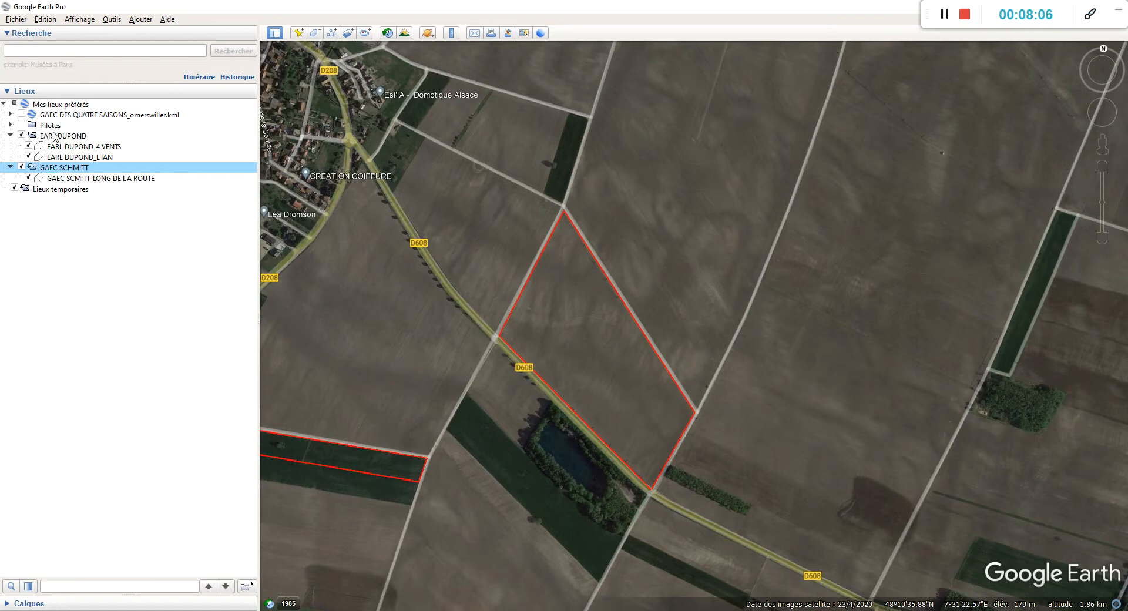
{"action": "left_click", "coordinate": [16, 20]}
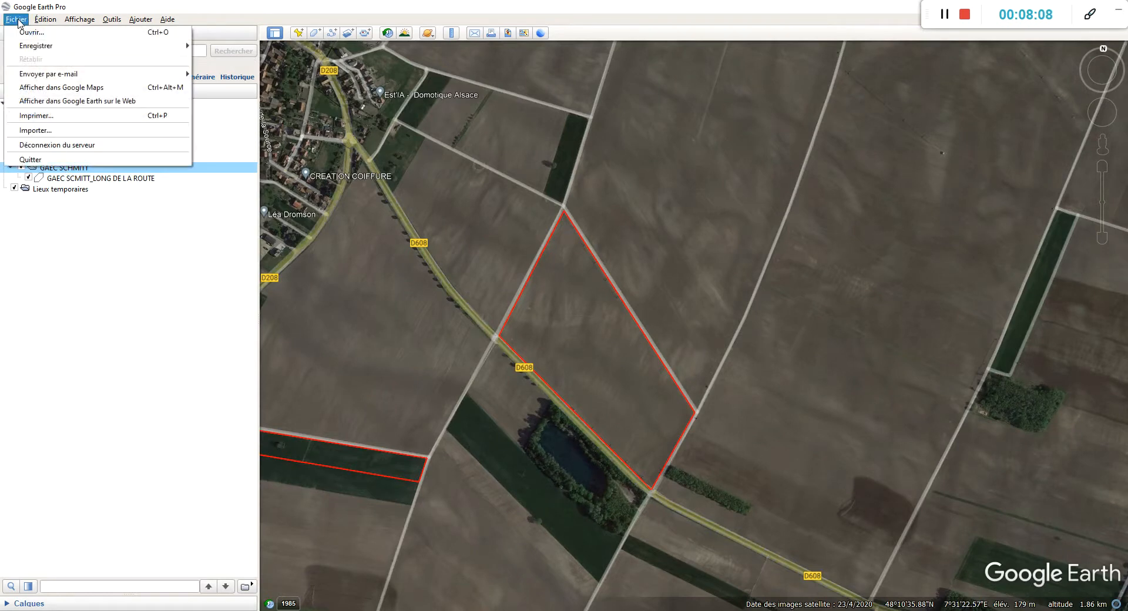
{"action": "mouse_move", "coordinate": [34, 47]}
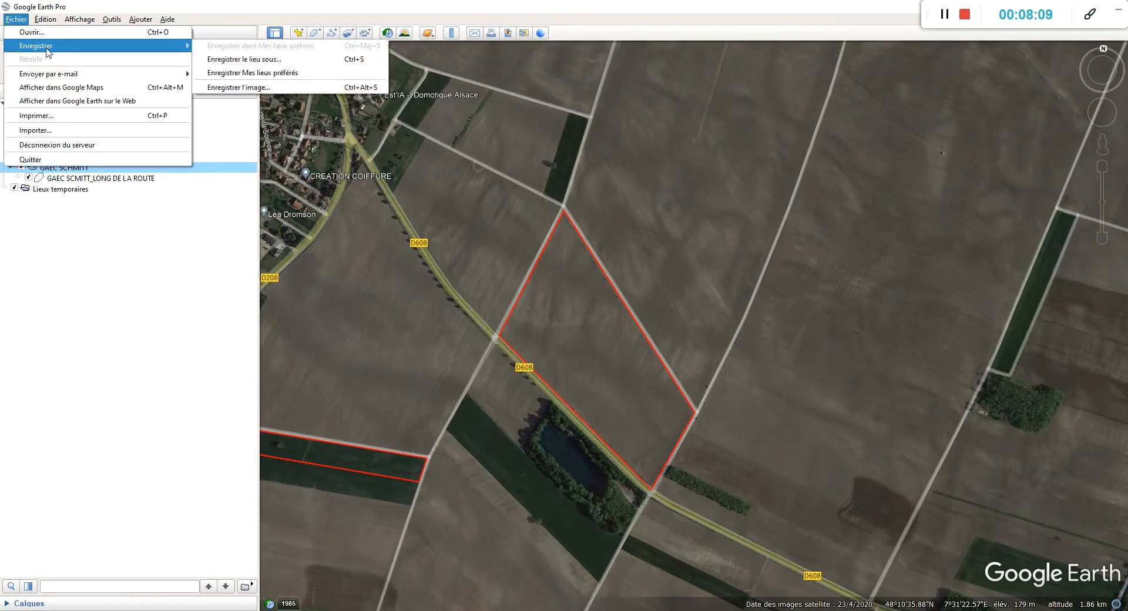
{"action": "left_click", "coordinate": [267, 74]}
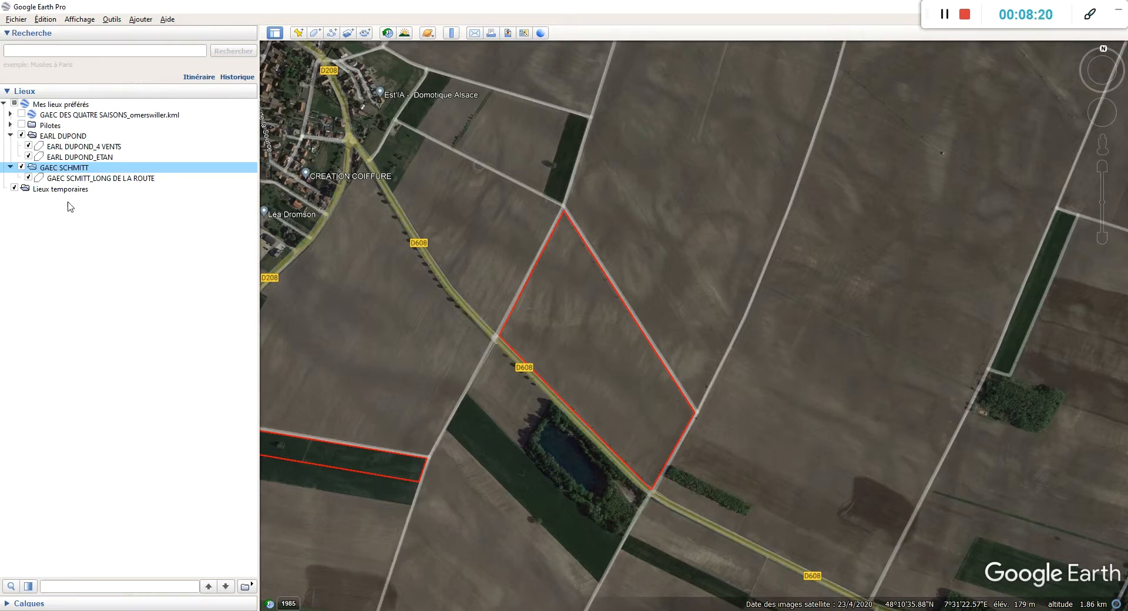
Step: Collapse and re-expand the GAEC SCHMITT and EARL DUPOND folders to view the polygons in each
{"action": "left_click", "coordinate": [10, 167]}
{"action": "left_click", "coordinate": [11, 136]}
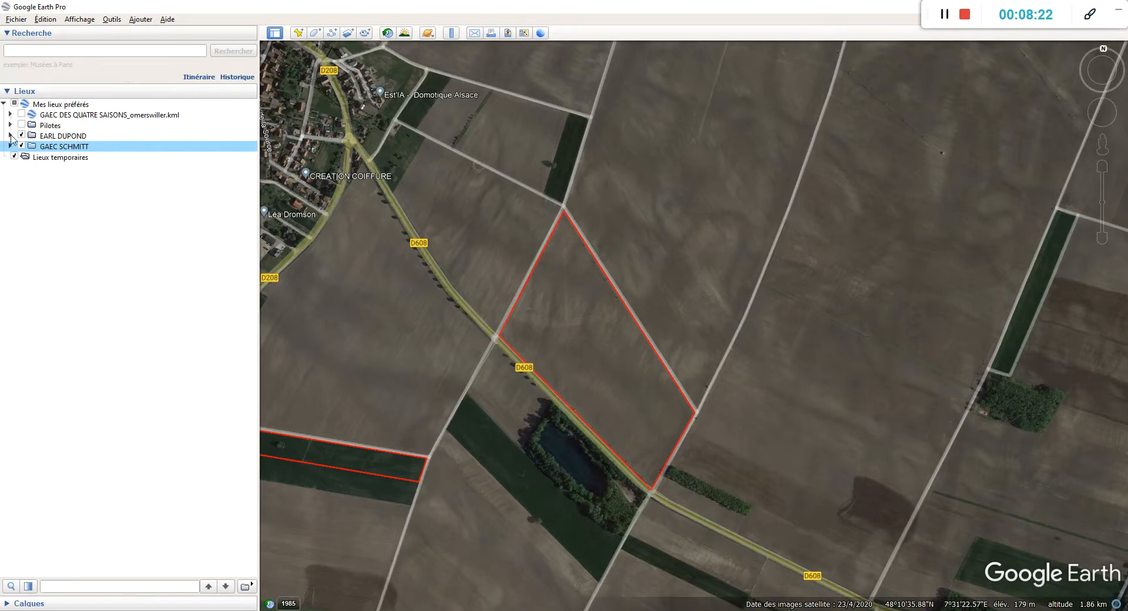
{"action": "left_click", "coordinate": [11, 137]}
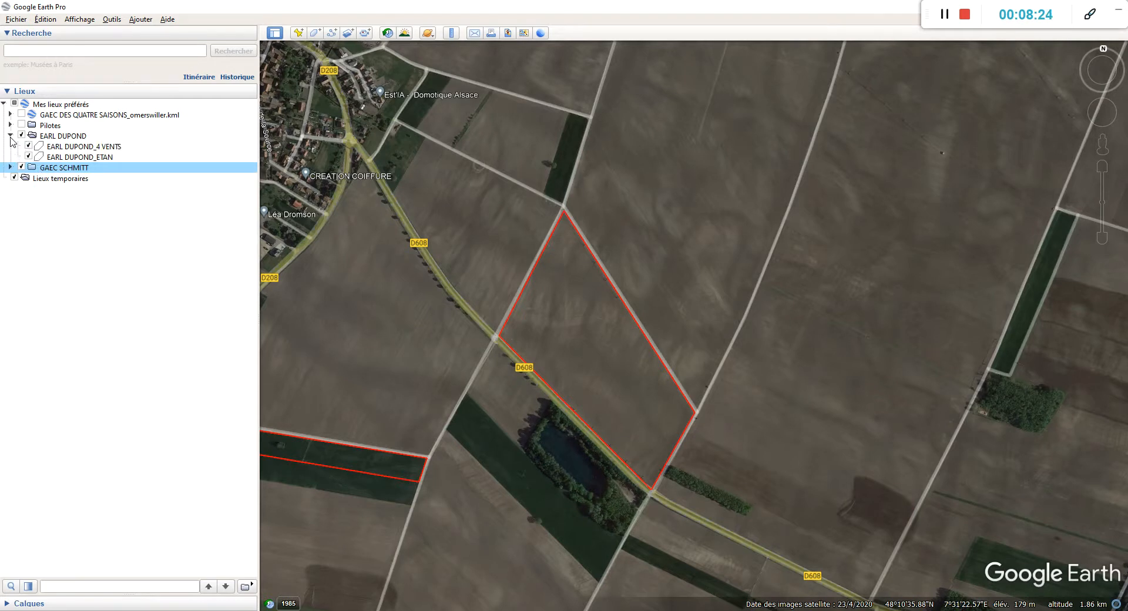
{"action": "left_click", "coordinate": [10, 136]}
{"action": "left_click", "coordinate": [10, 136]}
{"action": "left_click", "coordinate": [10, 168]}
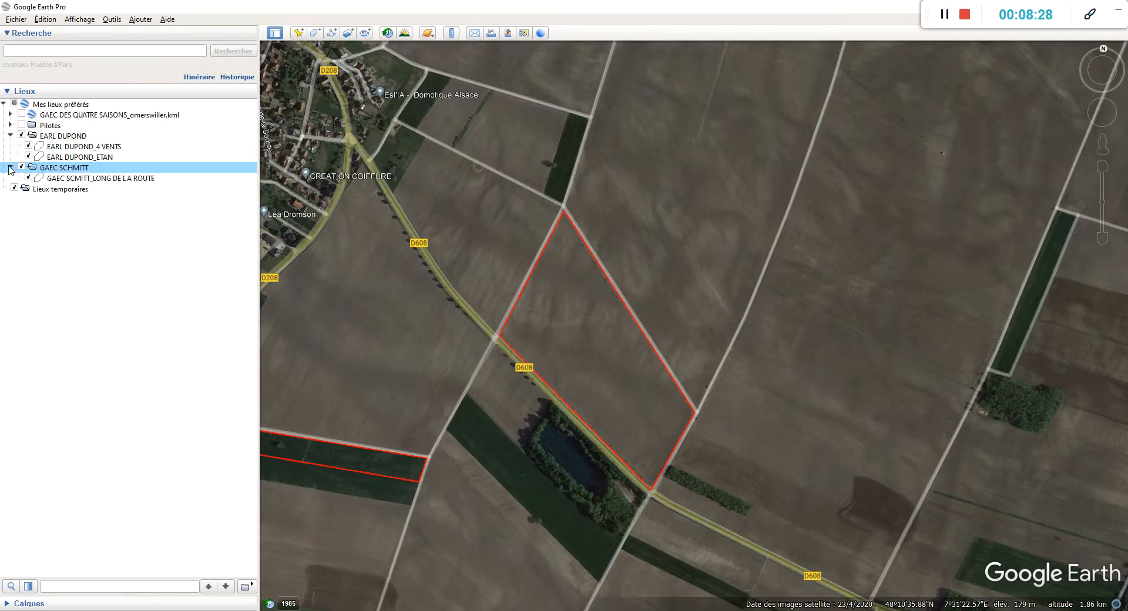
Step: Save the EARL DUPOND folder to the desktop (Bureau) as EARL DUPOND in Kml format
{"action": "left_click", "coordinate": [45, 138]}
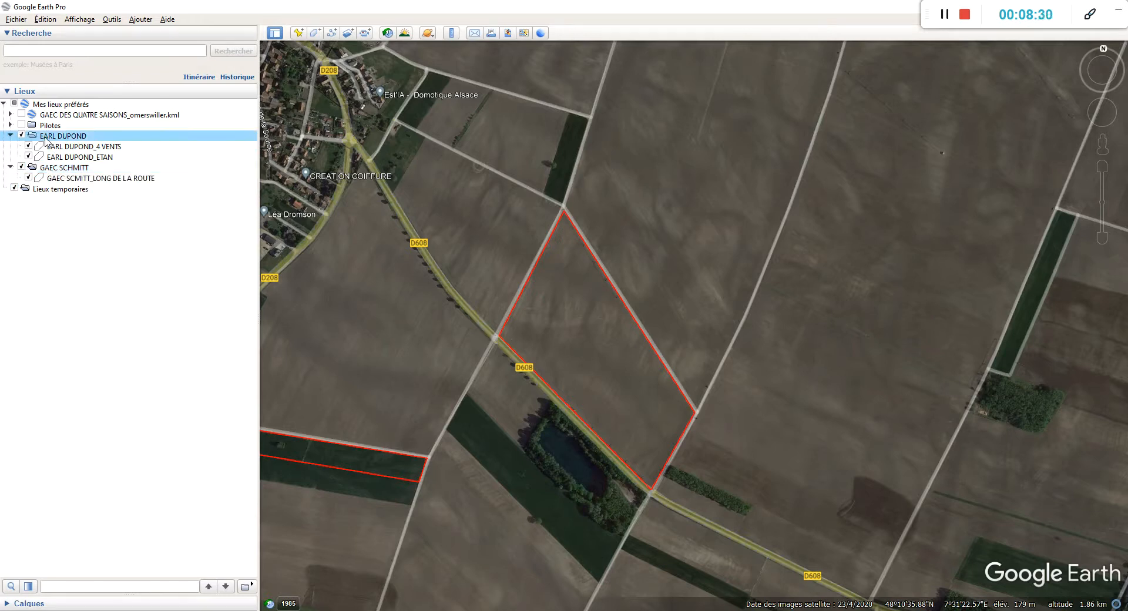
{"action": "right_click", "coordinate": [52, 137]}
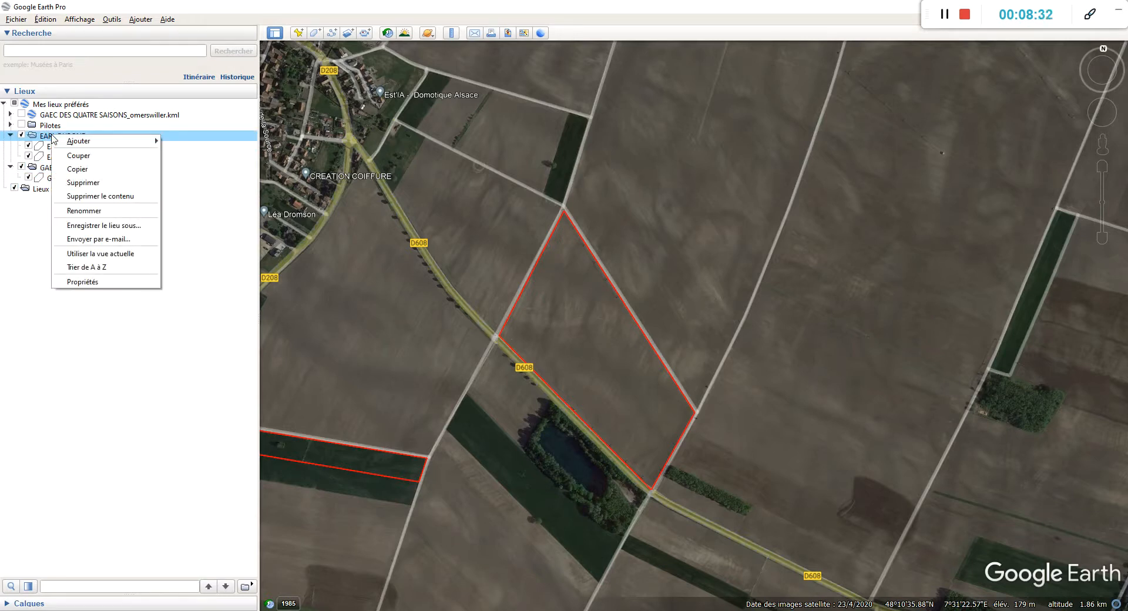
{"action": "left_click", "coordinate": [92, 225]}
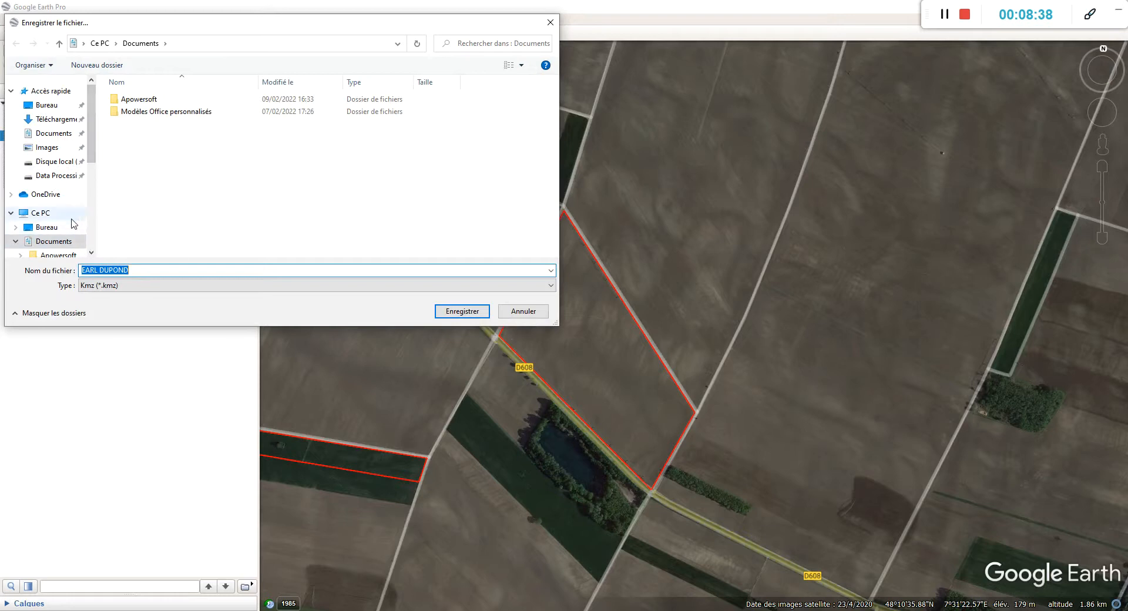
{"action": "scroll", "coordinate": [55, 209], "scroll_direction": "down", "scroll_amount": 3}
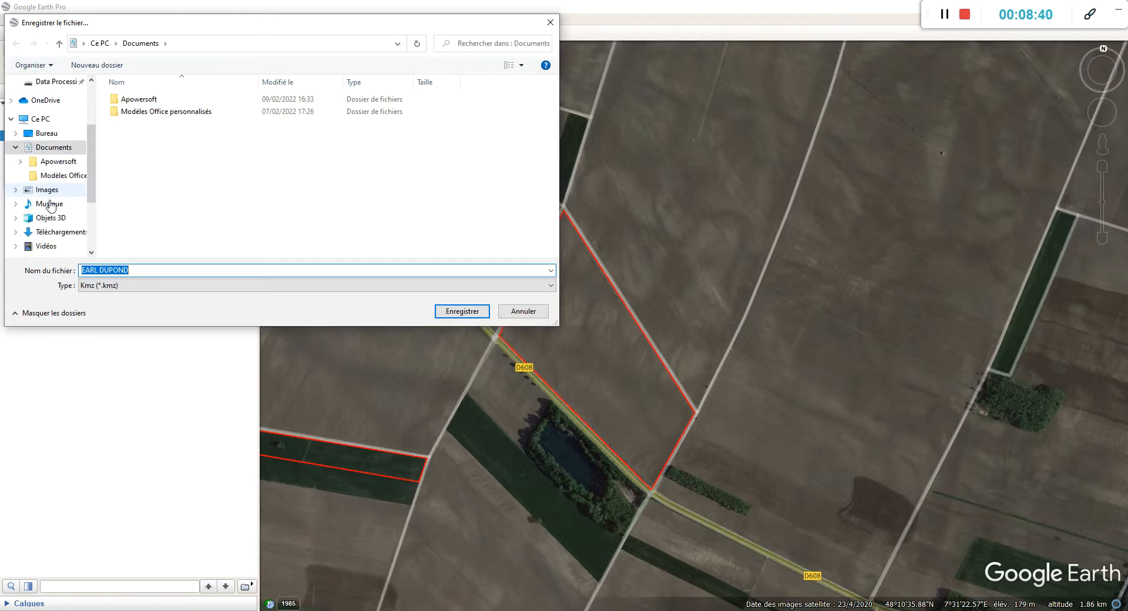
{"action": "left_click", "coordinate": [50, 138]}
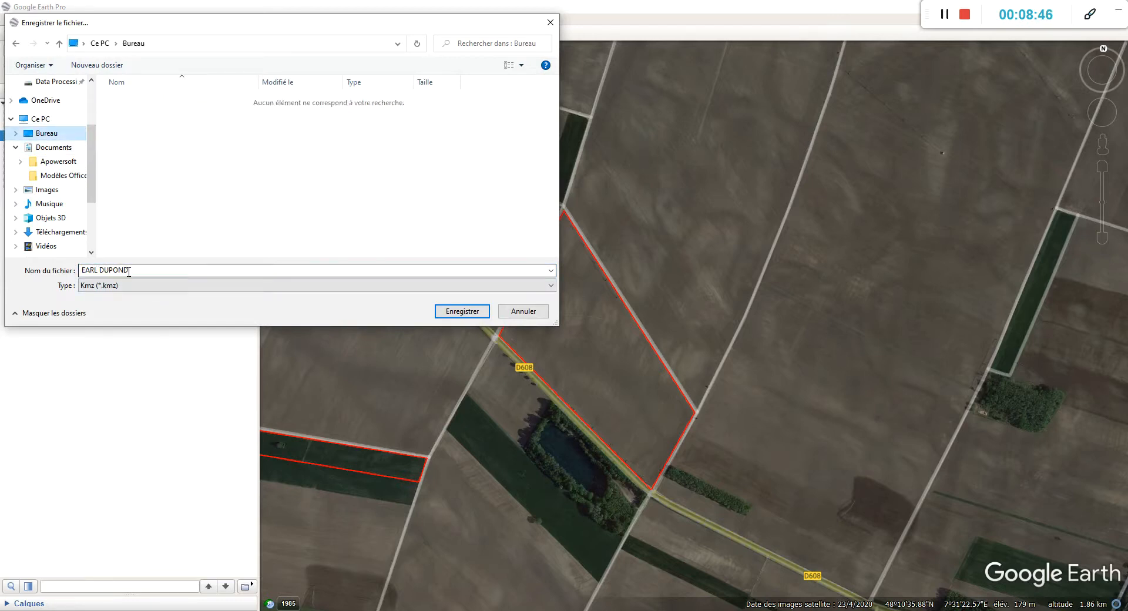
{"action": "left_click", "coordinate": [150, 285]}
{"action": "left_click", "coordinate": [151, 288]}
{"action": "left_click", "coordinate": [133, 288]}
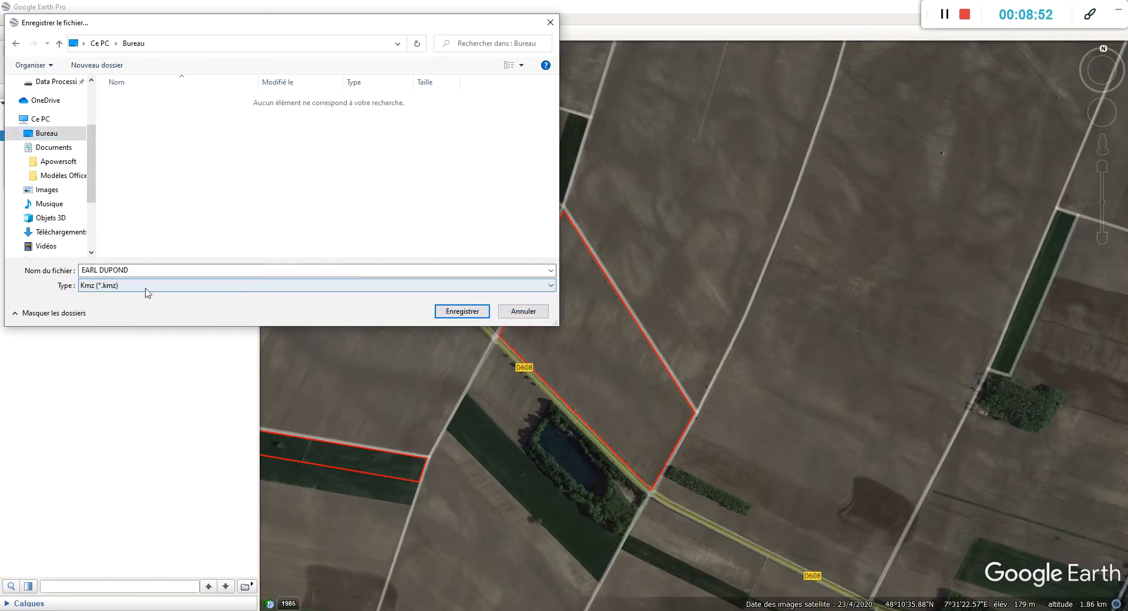
{"action": "left_click", "coordinate": [148, 290]}
{"action": "left_click", "coordinate": [134, 306]}
{"action": "left_click", "coordinate": [473, 311]}
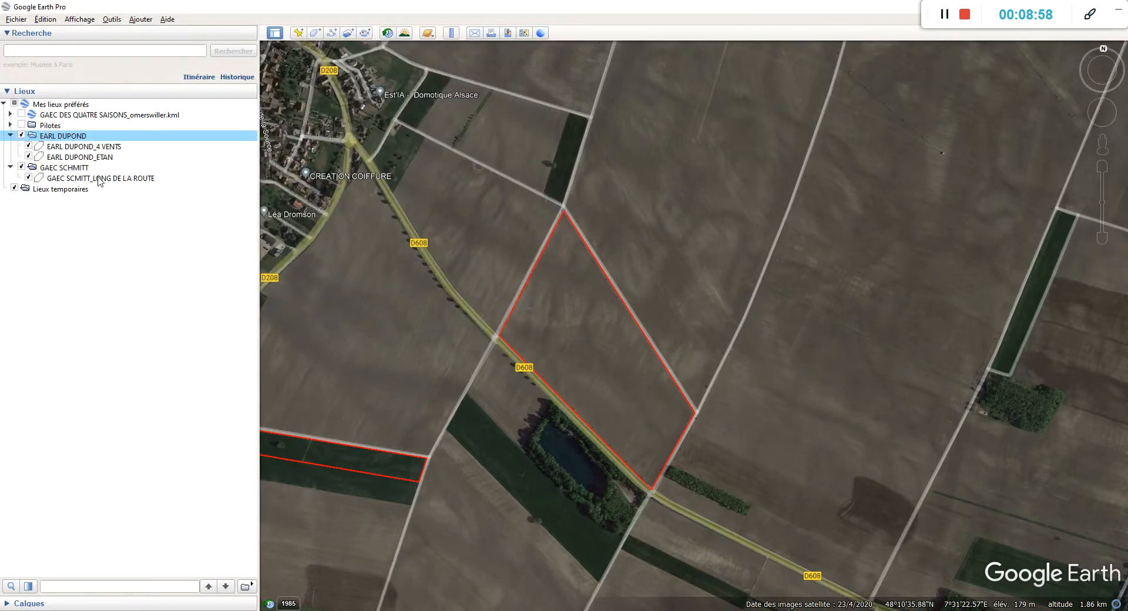
Step: Save the GAEC SCHMITT folder to the desktop as a Kml file named GAEC SCHMITT
{"action": "left_click", "coordinate": [81, 169]}
{"action": "right_click", "coordinate": [82, 169]}
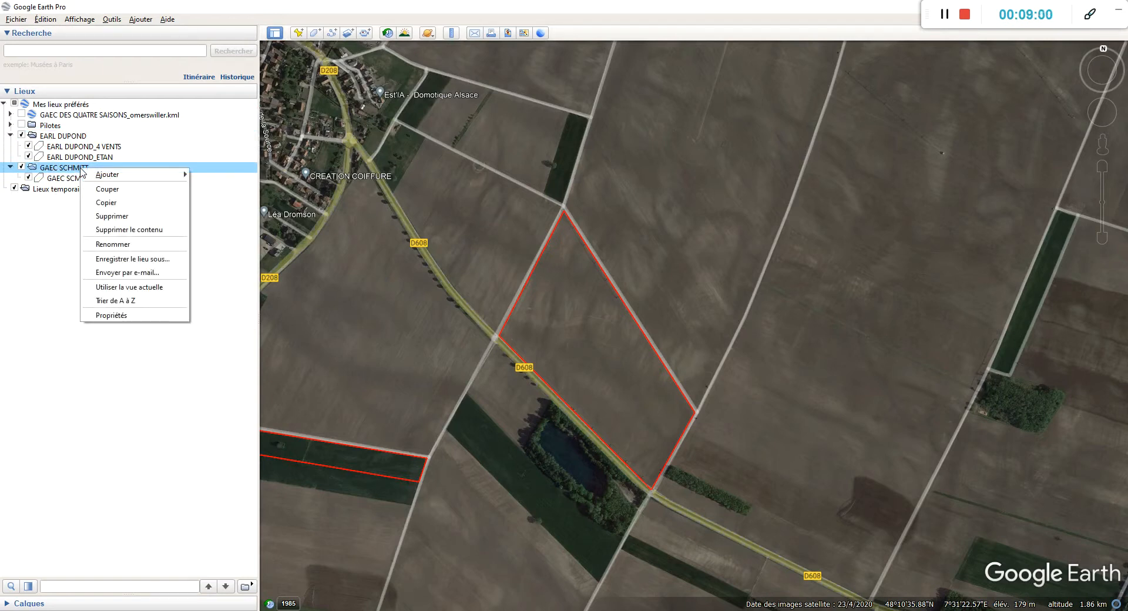
{"action": "left_click", "coordinate": [124, 259]}
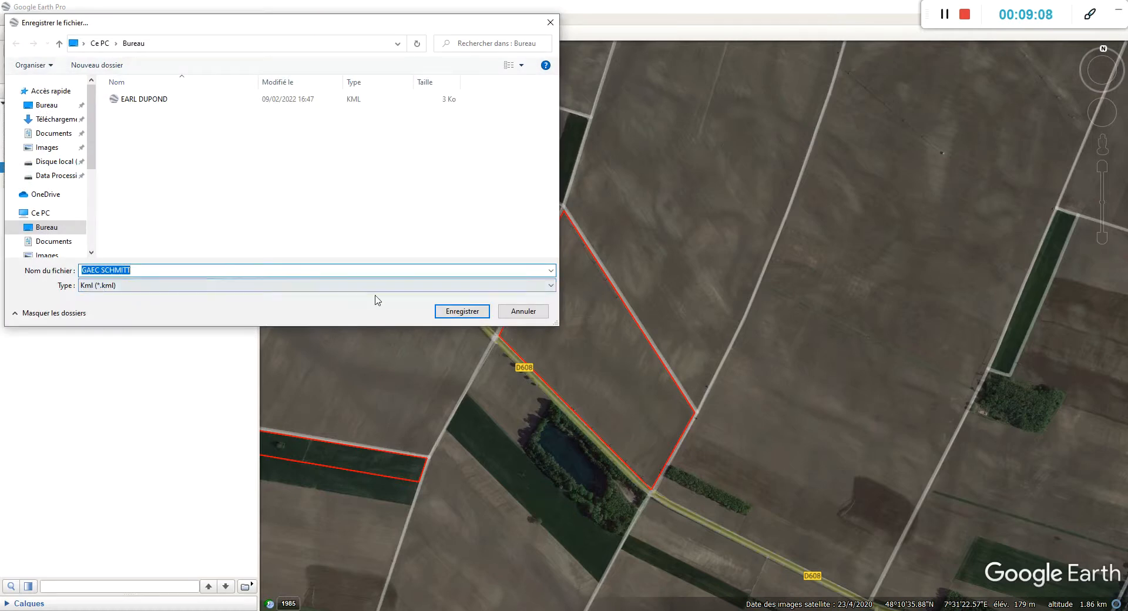
{"action": "left_click", "coordinate": [457, 316]}
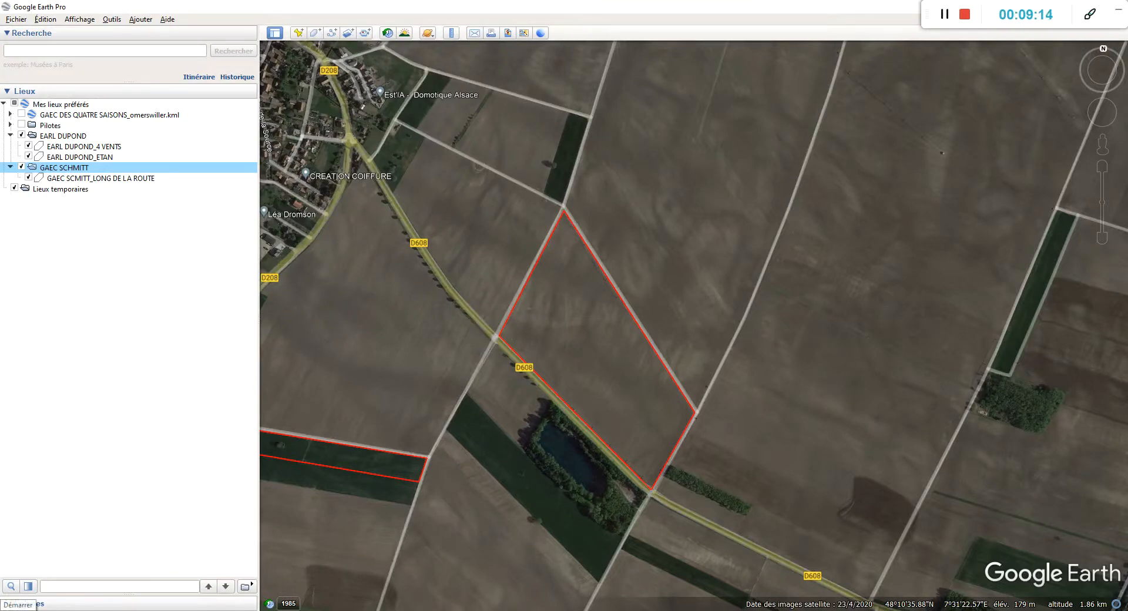
Step: Switch to the Windows desktop and move the EARL DUPOND and GAEC SCHMITT files into an open area, one above the other
{"action": "left_click", "coordinate": [12, 610]}
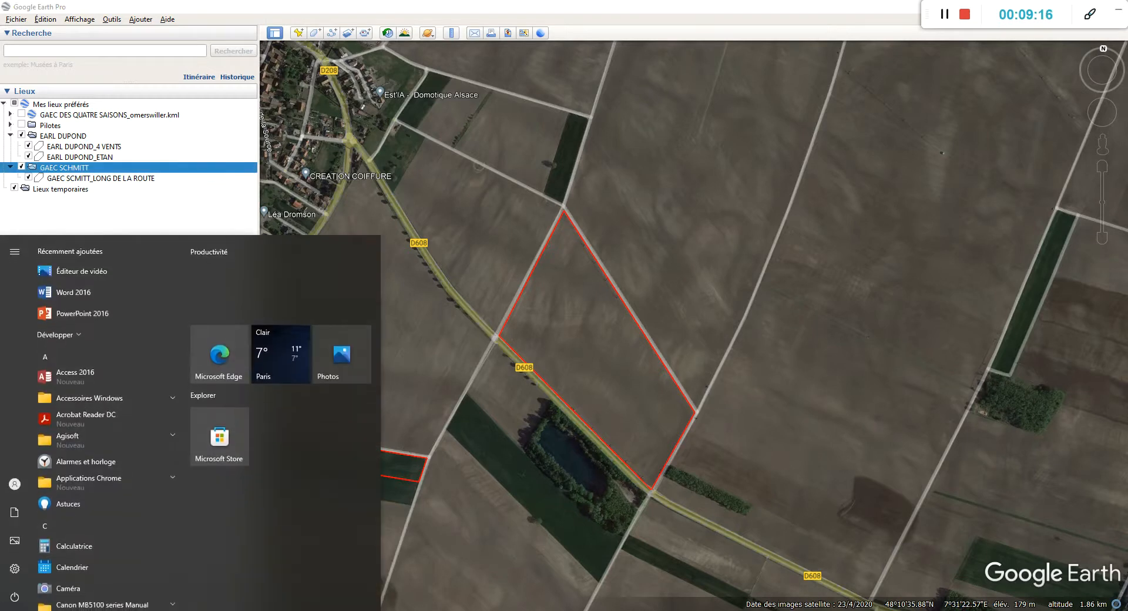
{"action": "left_click", "coordinate": [12, 610]}
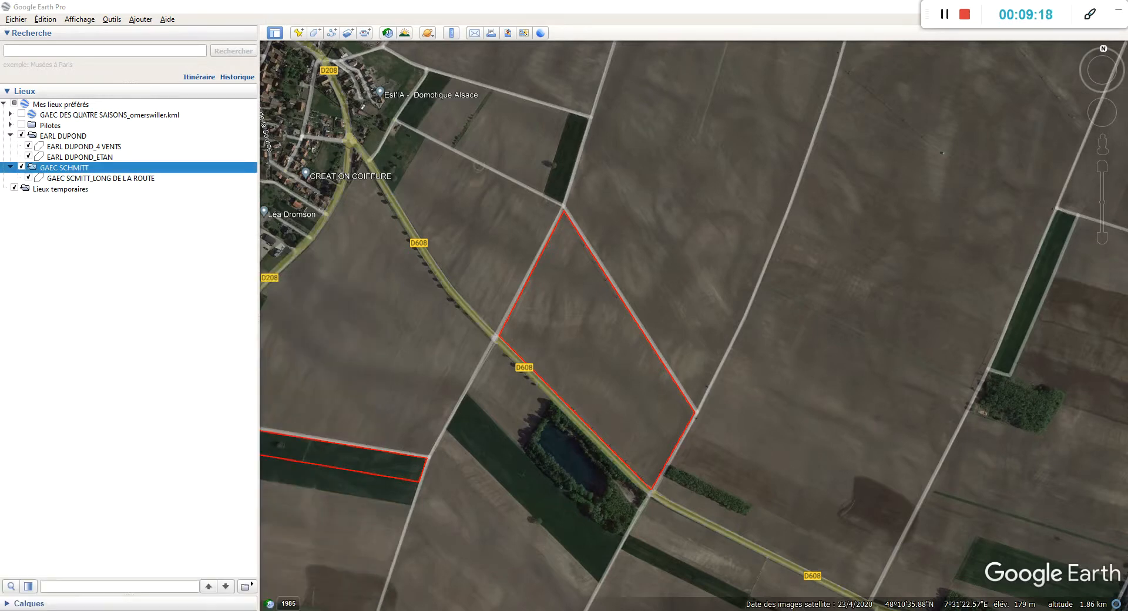
{"action": "key", "text": "super+d"}
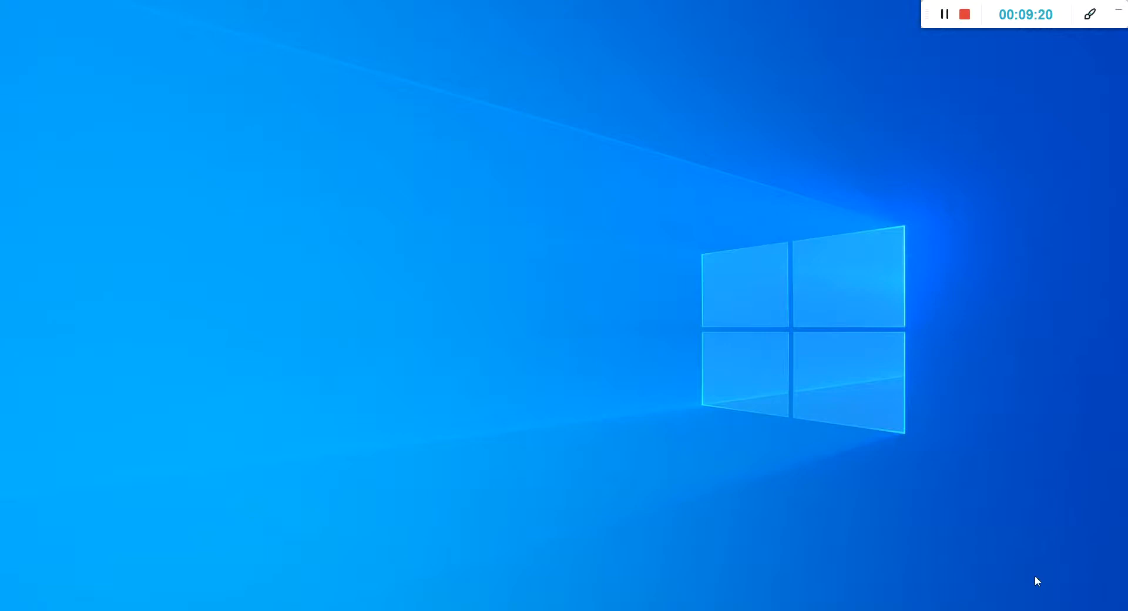
{"action": "left_click_drag", "start_coordinate": [0, 175], "coordinate": [196, 199]}
{"action": "left_click_drag", "start_coordinate": [0, 229], "coordinate": [197, 258]}
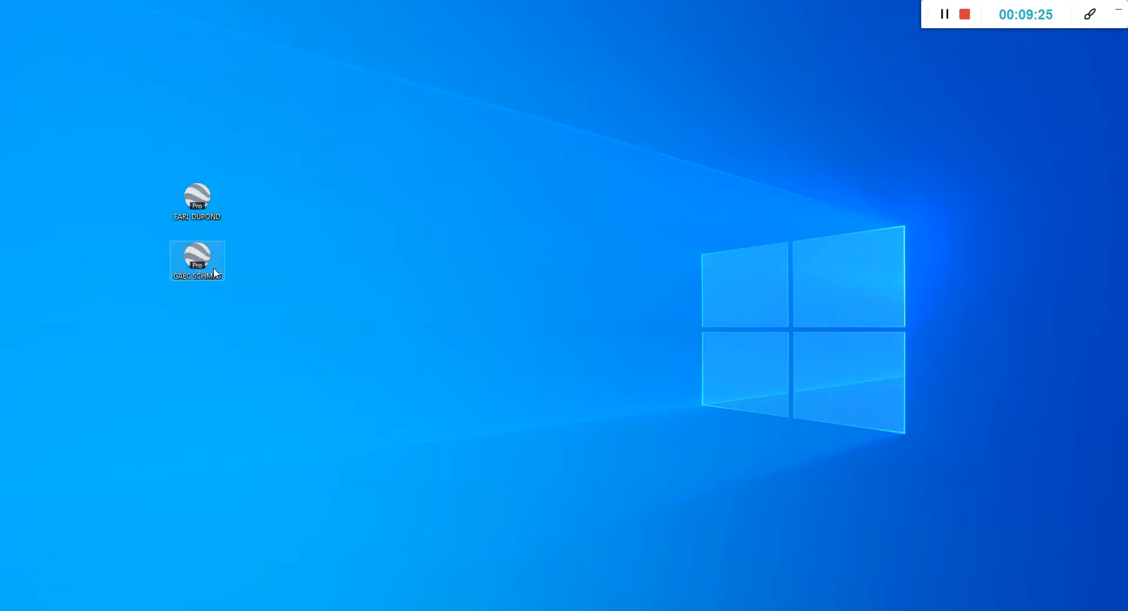
Step: Open the EARL DUPOND file from the desktop in Google Earth Pro, then hide and collapse both farm folders in Mes lieux préférés
{"action": "double_click", "coordinate": [195, 201]}
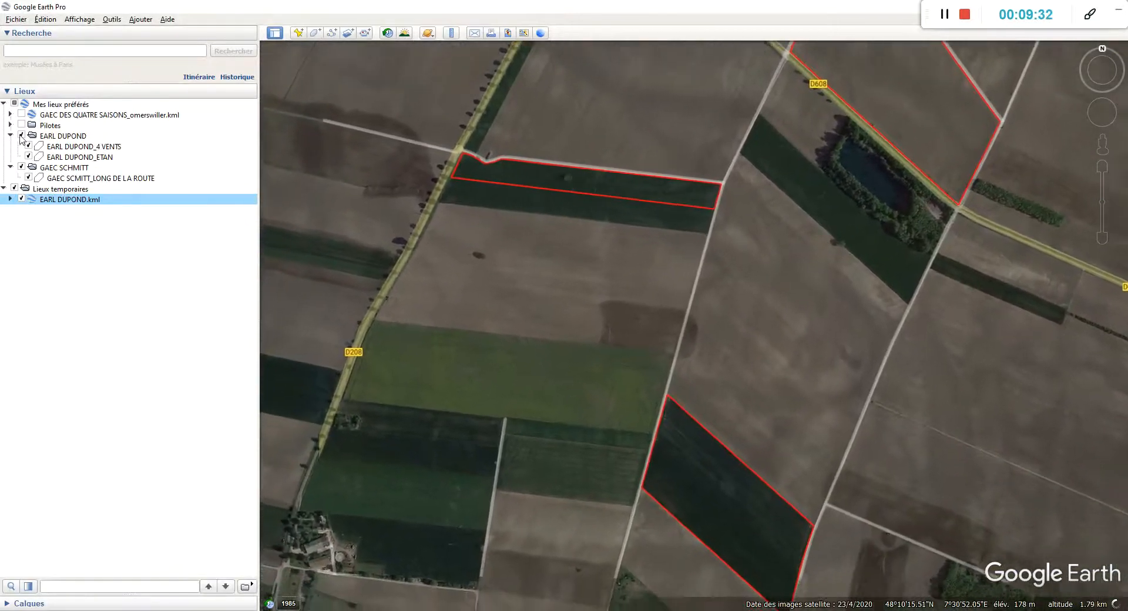
{"action": "left_click", "coordinate": [21, 136]}
{"action": "left_click", "coordinate": [21, 167]}
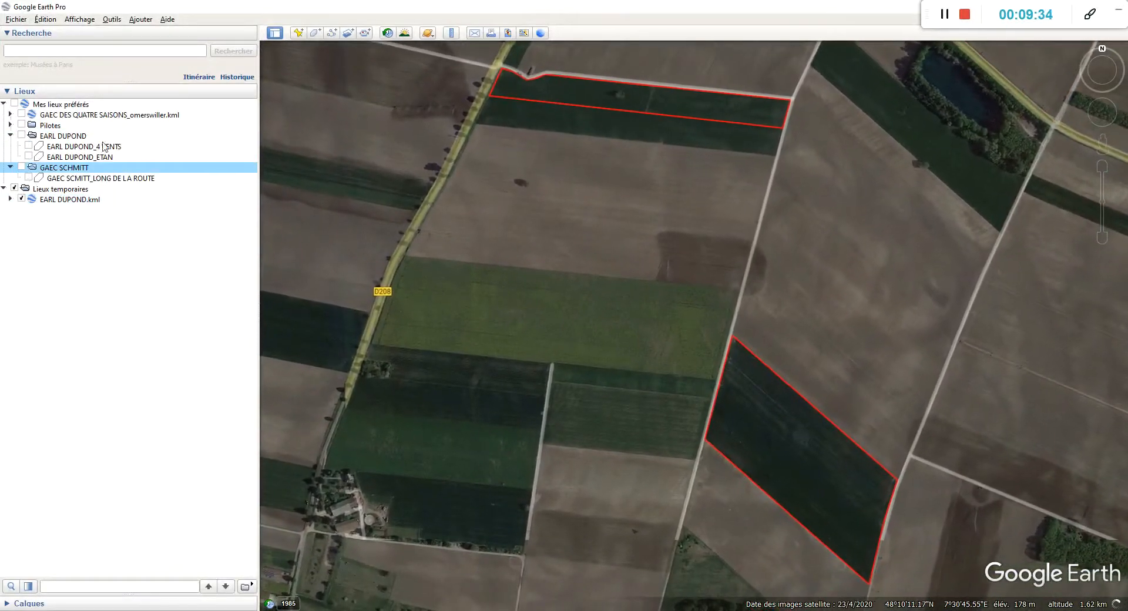
{"action": "left_click", "coordinate": [10, 136]}
{"action": "left_click", "coordinate": [10, 146]}
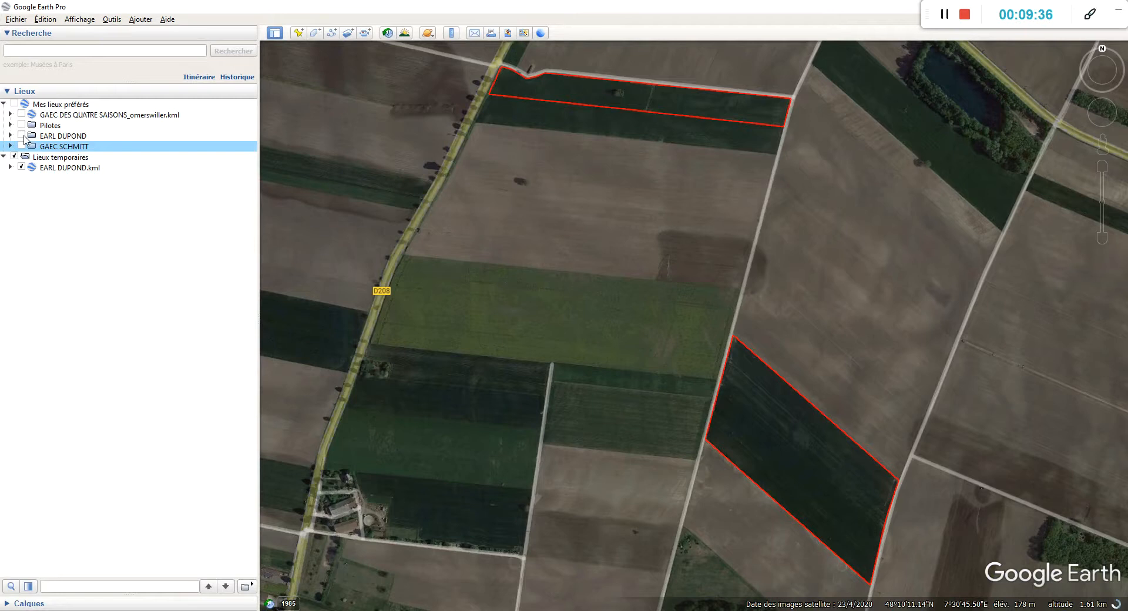
{"action": "left_click", "coordinate": [22, 136]}
{"action": "left_click", "coordinate": [22, 136]}
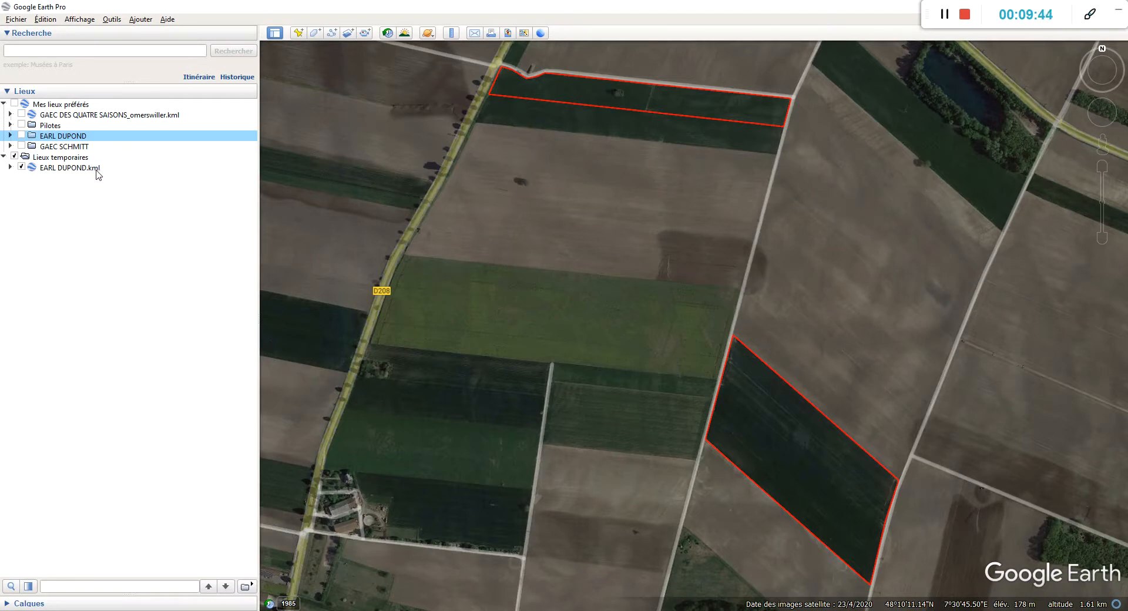
Step: Expand EARL DUPOND.kml to view the polygons it contains, then collapse Lieux temporaires
{"action": "left_click", "coordinate": [10, 168]}
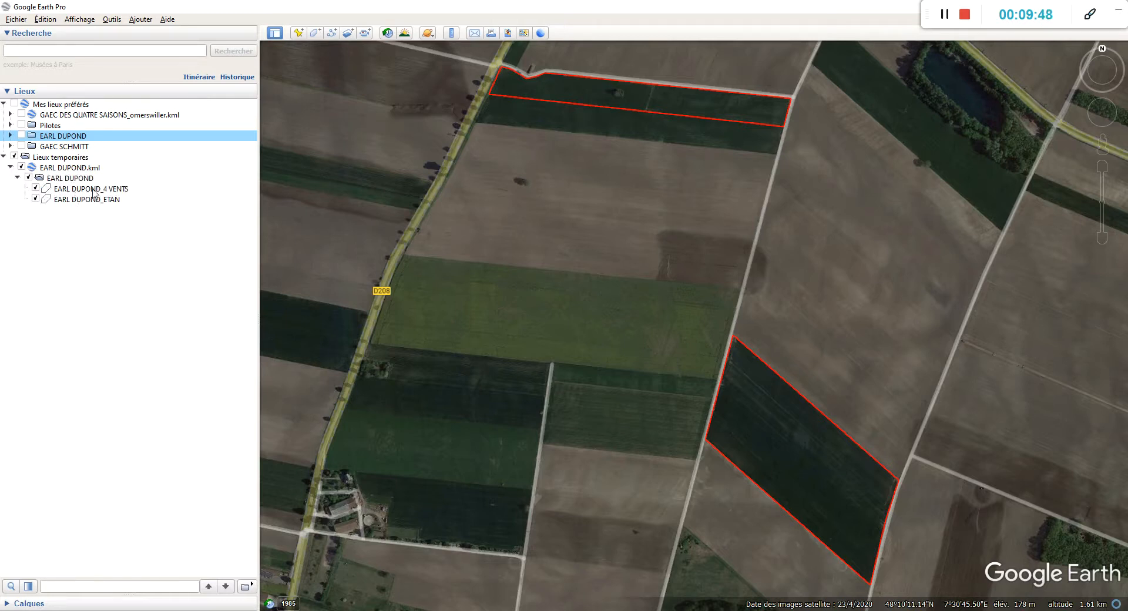
{"action": "left_click", "coordinate": [13, 168]}
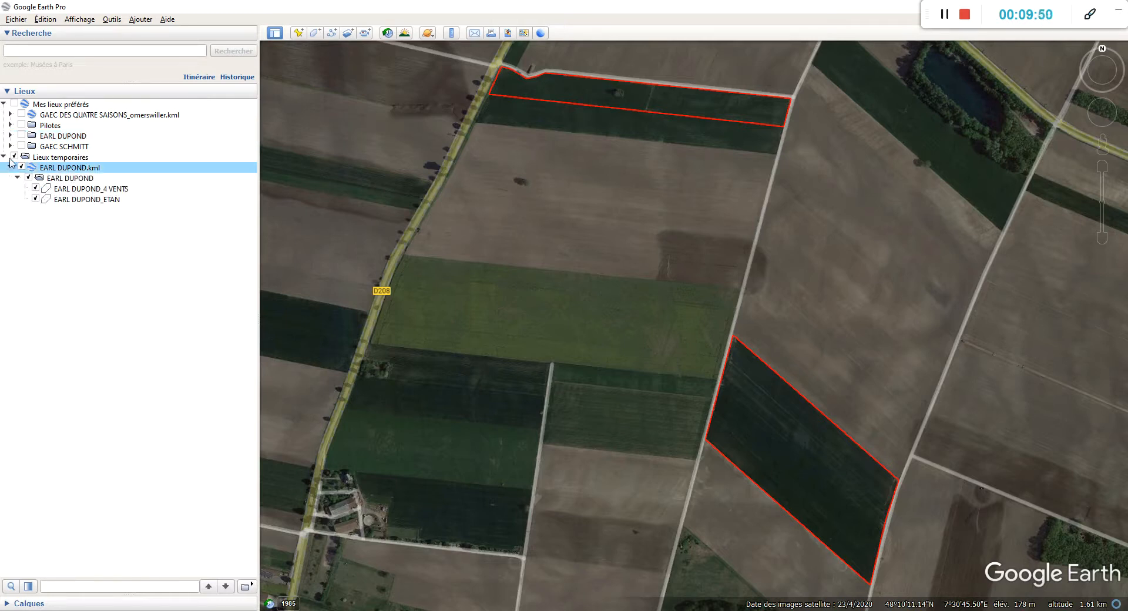
{"action": "left_click", "coordinate": [4, 158]}
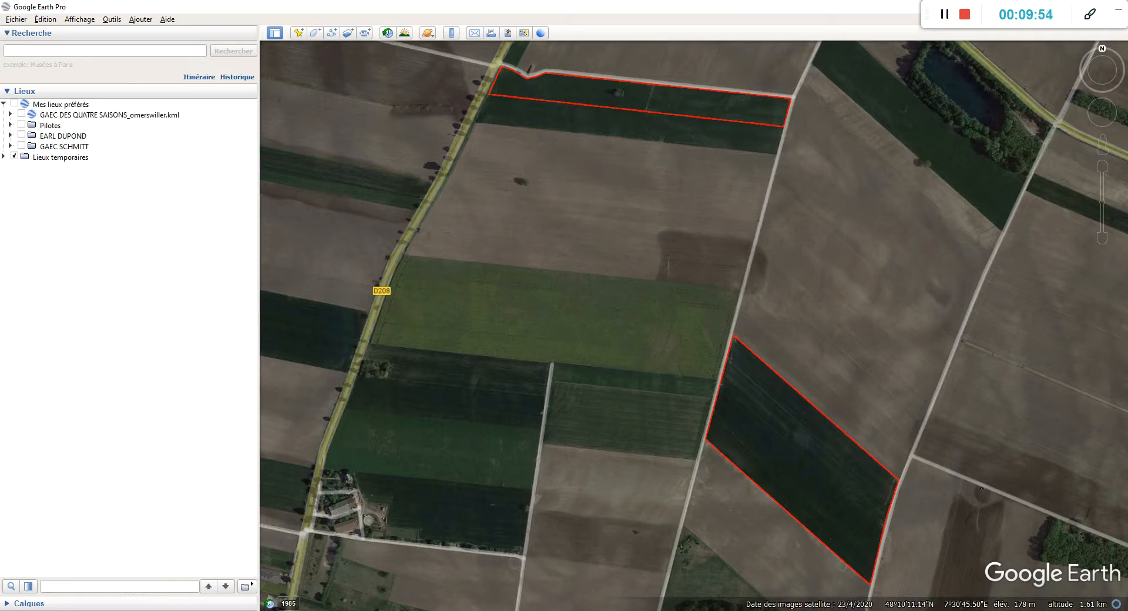
Step: Open the GAEC SCHMITT file from the Windows desktop in Google Earth Pro and expand GAEC SCHMITT.kml to view its polygon
{"action": "key", "text": "super+d"}
{"action": "double_click", "coordinate": [198, 257]}
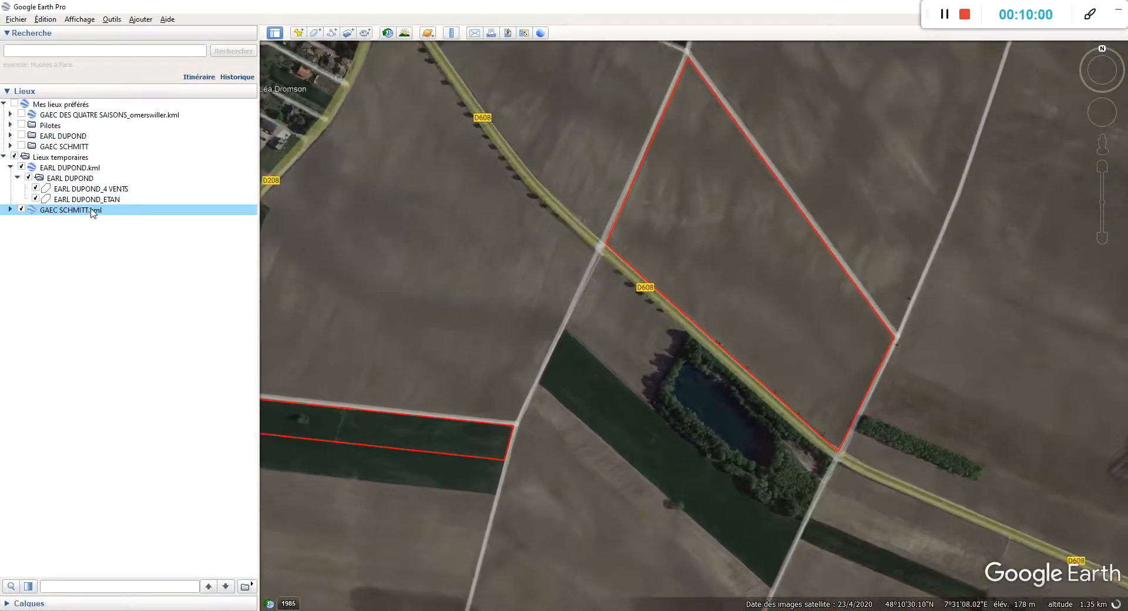
{"action": "left_click", "coordinate": [11, 210]}
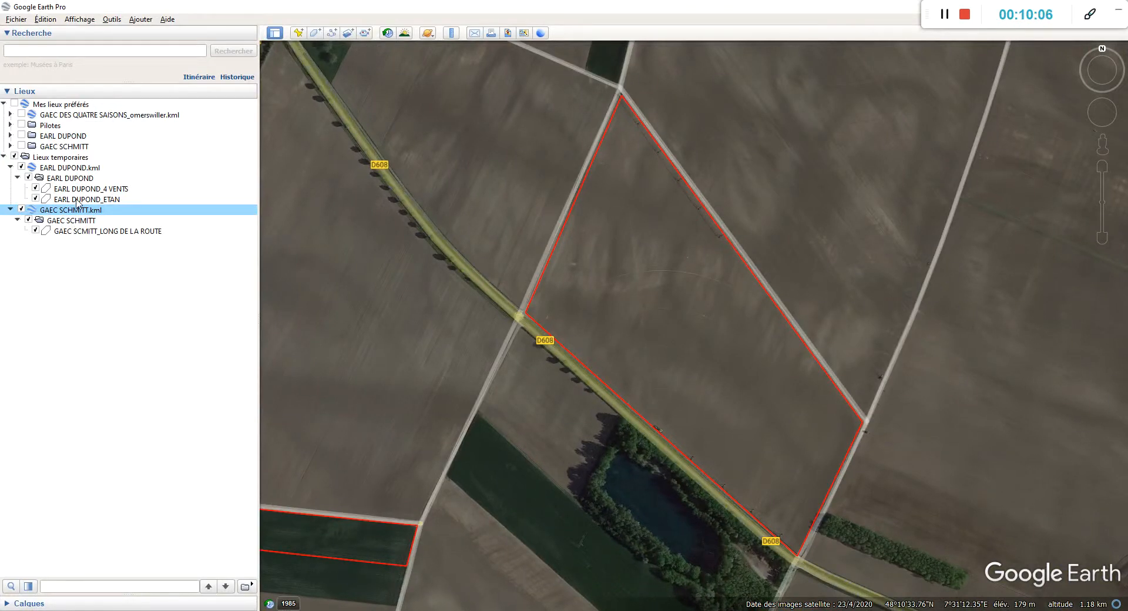
Step: Hide everything in Lieux temporaires and collapse it
{"action": "left_click", "coordinate": [15, 156]}
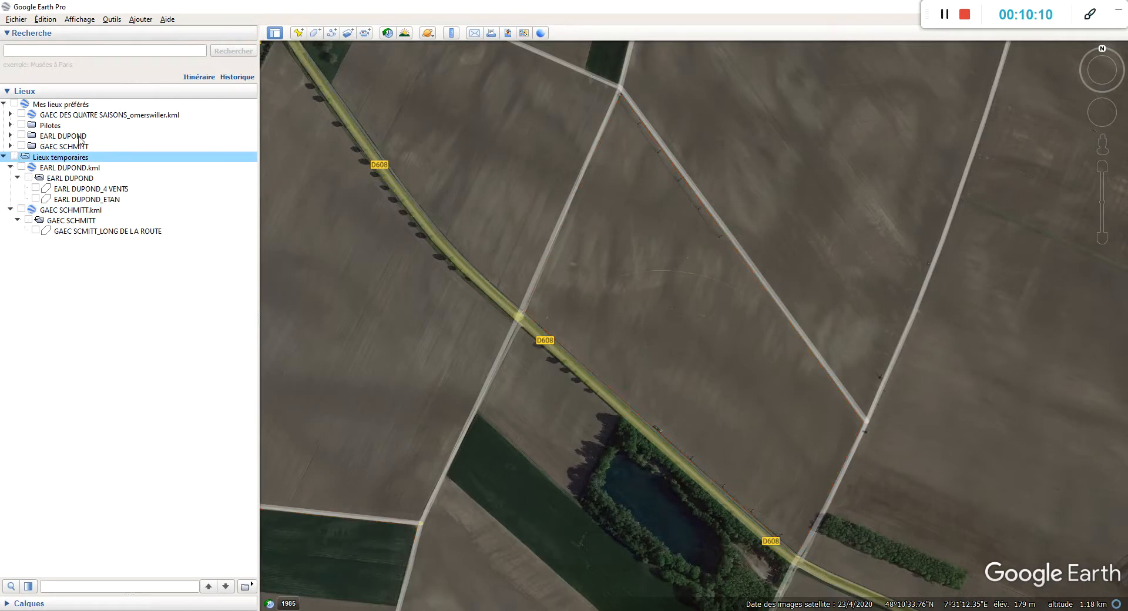
{"action": "left_click", "coordinate": [10, 168]}
{"action": "left_click", "coordinate": [10, 178]}
{"action": "left_click", "coordinate": [4, 156]}
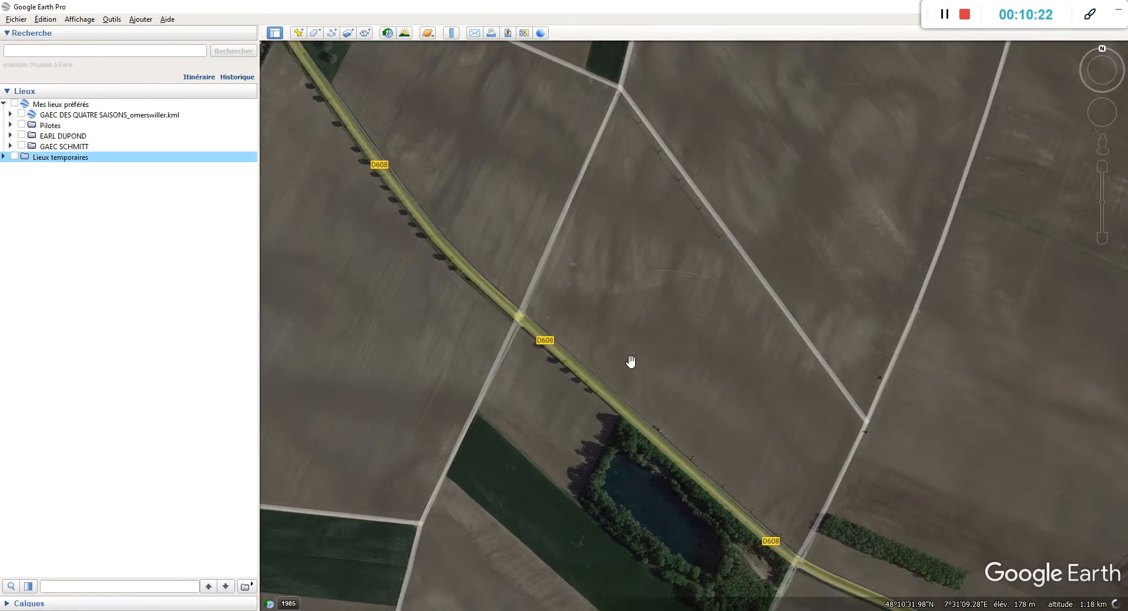
Step: Expand the EARL DUPOND folder in Mes lieux préférés and display its polygons on the map
{"action": "scroll", "coordinate": [646, 367], "scroll_direction": "down", "scroll_amount": 3}
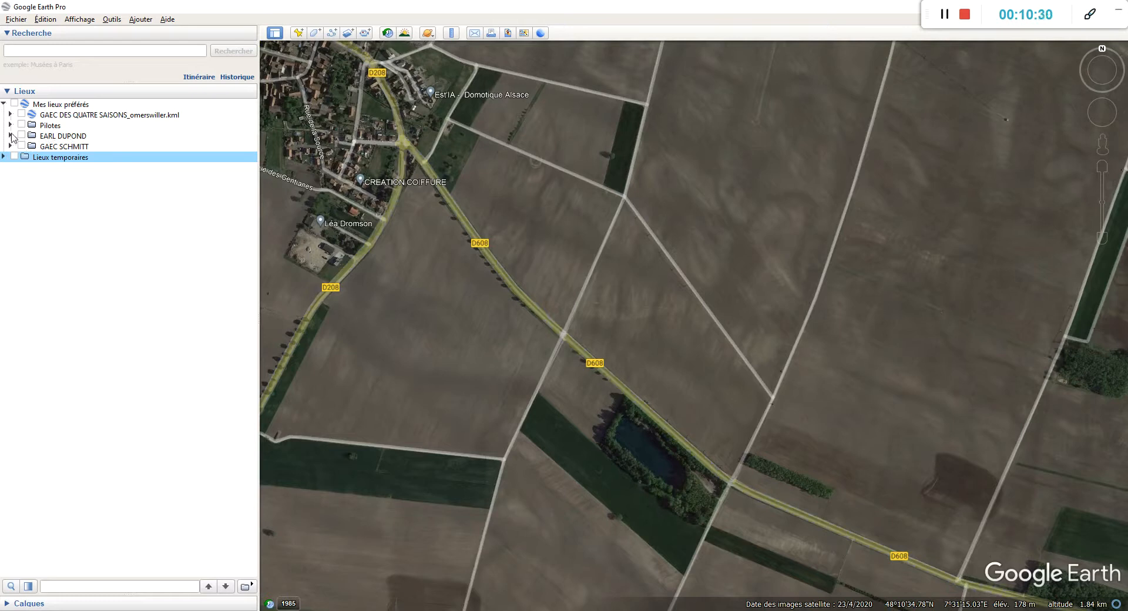
{"action": "left_click", "coordinate": [10, 136]}
{"action": "left_click", "coordinate": [62, 137]}
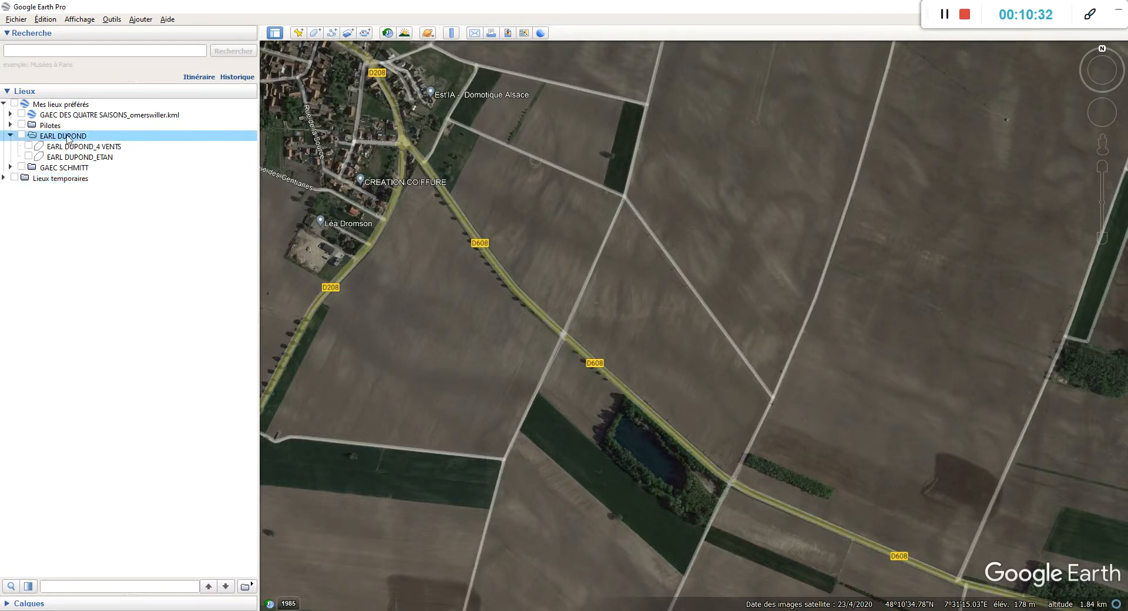
{"action": "left_click", "coordinate": [21, 136]}
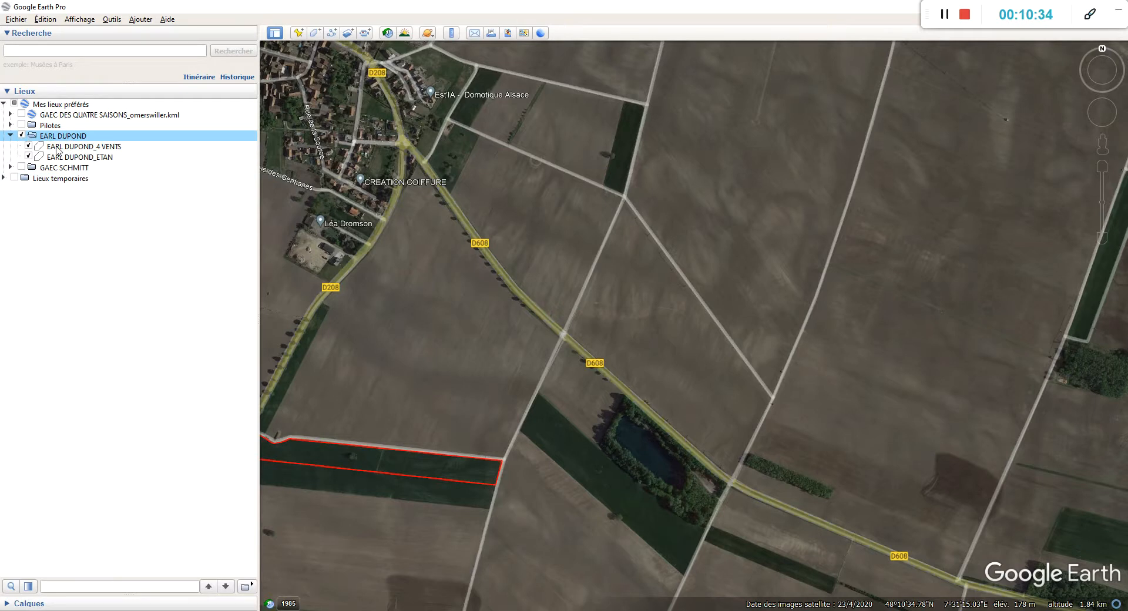
{"action": "scroll", "coordinate": [394, 409], "scroll_direction": "down", "scroll_amount": 1}
{"action": "left_click_drag", "start_coordinate": [395, 451], "coordinate": [470, 406]}
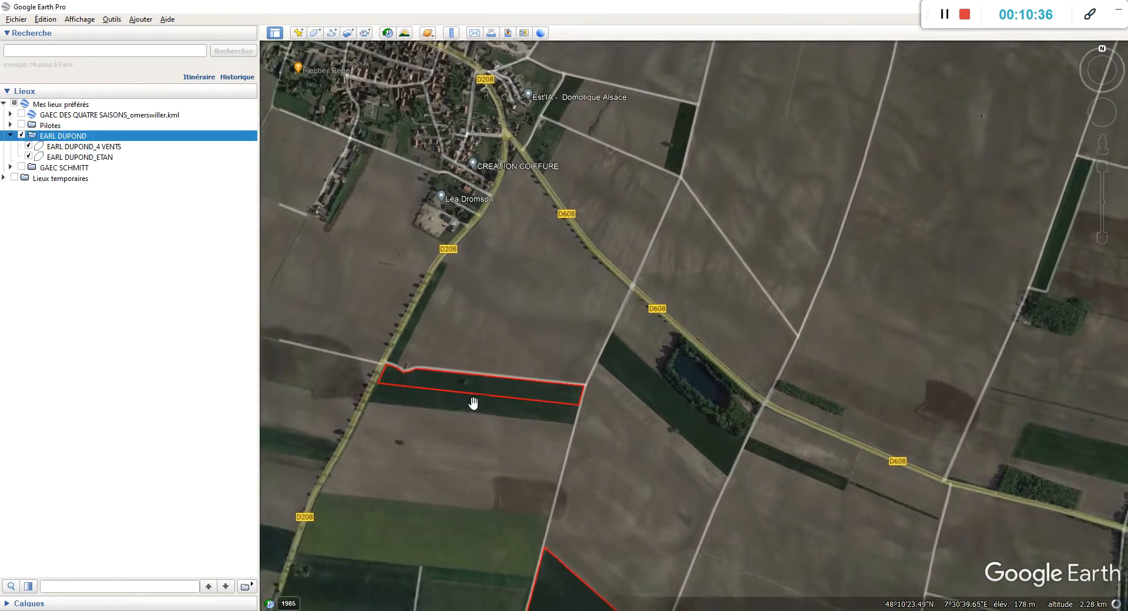
Step: Edit the EARL DUPOND_ETAN polygon, moving its two southern corners to the southern edge of the dark green field, and save the change
{"action": "left_click", "coordinate": [68, 158]}
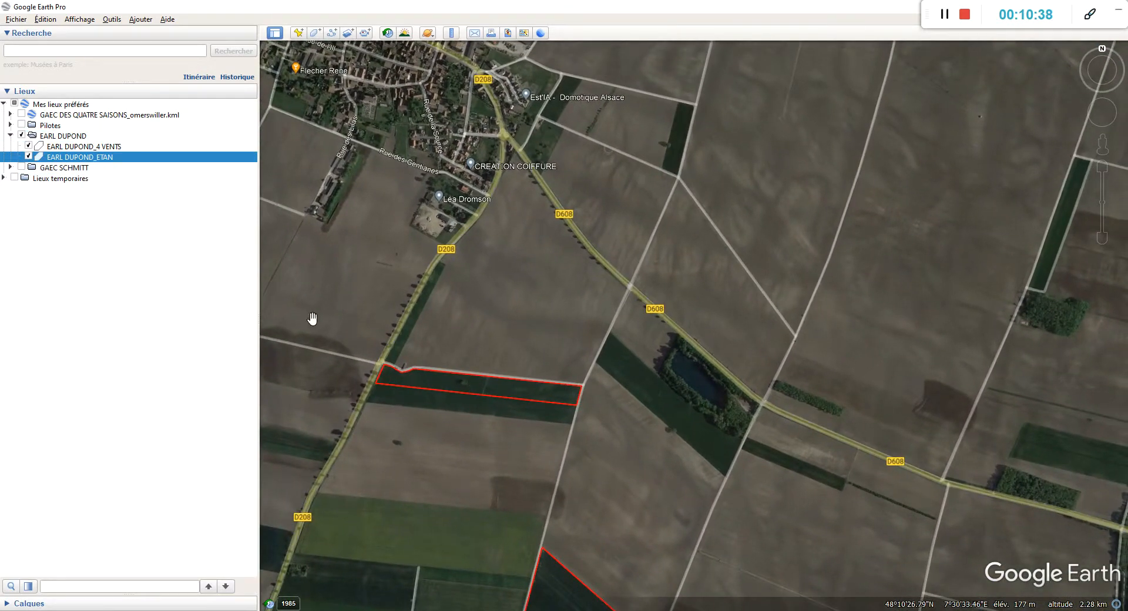
{"action": "right_click", "coordinate": [449, 388]}
{"action": "left_click", "coordinate": [473, 491]}
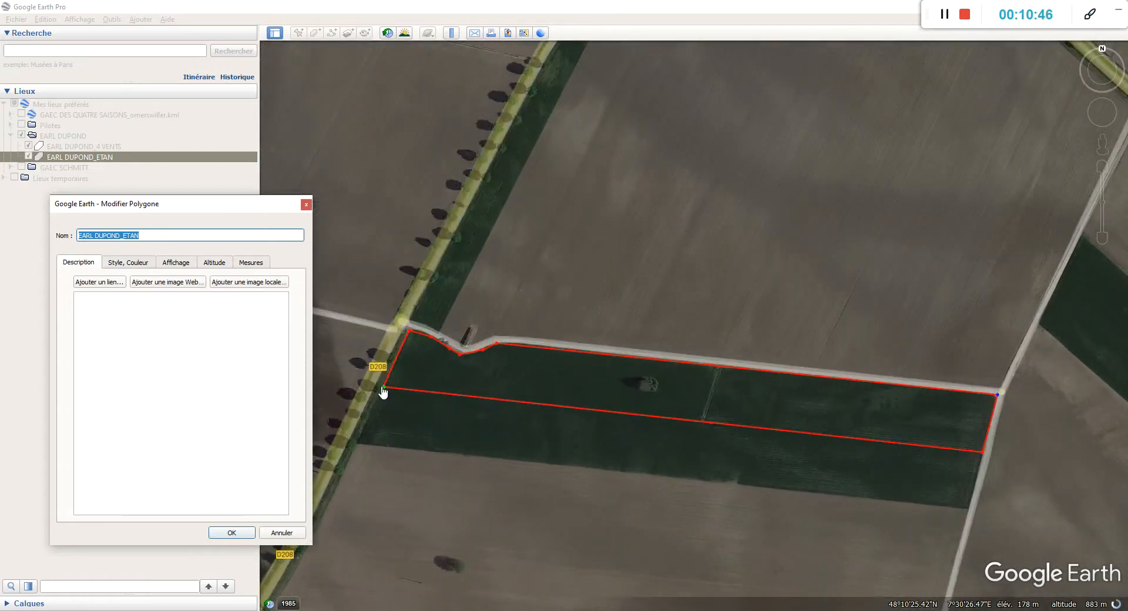
{"action": "left_click_drag", "start_coordinate": [372, 415], "coordinate": [357, 441]}
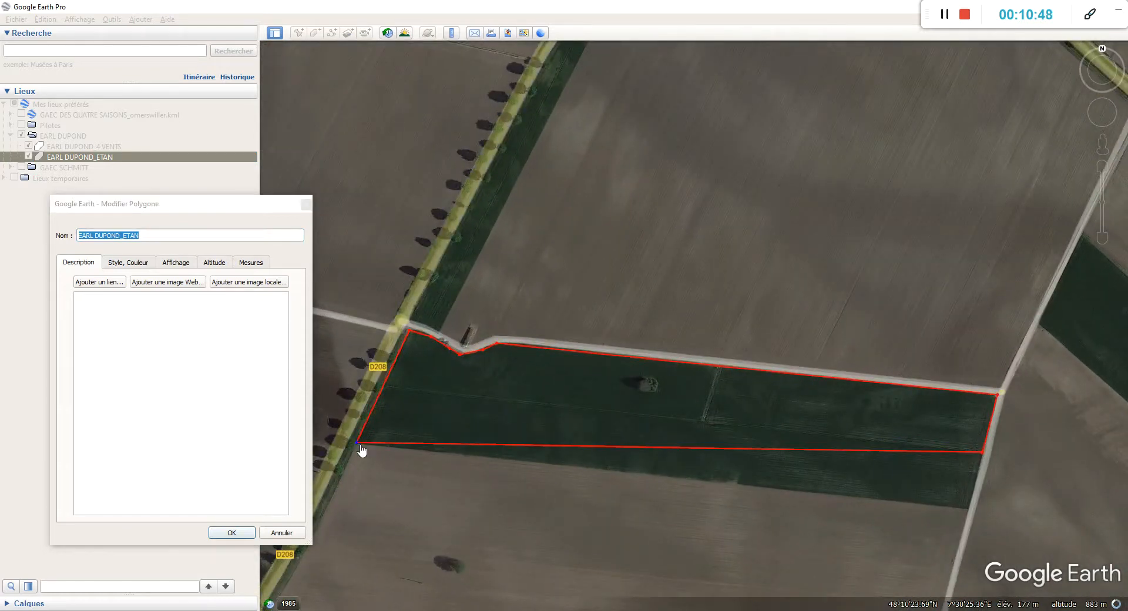
{"action": "left_click_drag", "start_coordinate": [981, 449], "coordinate": [970, 511]}
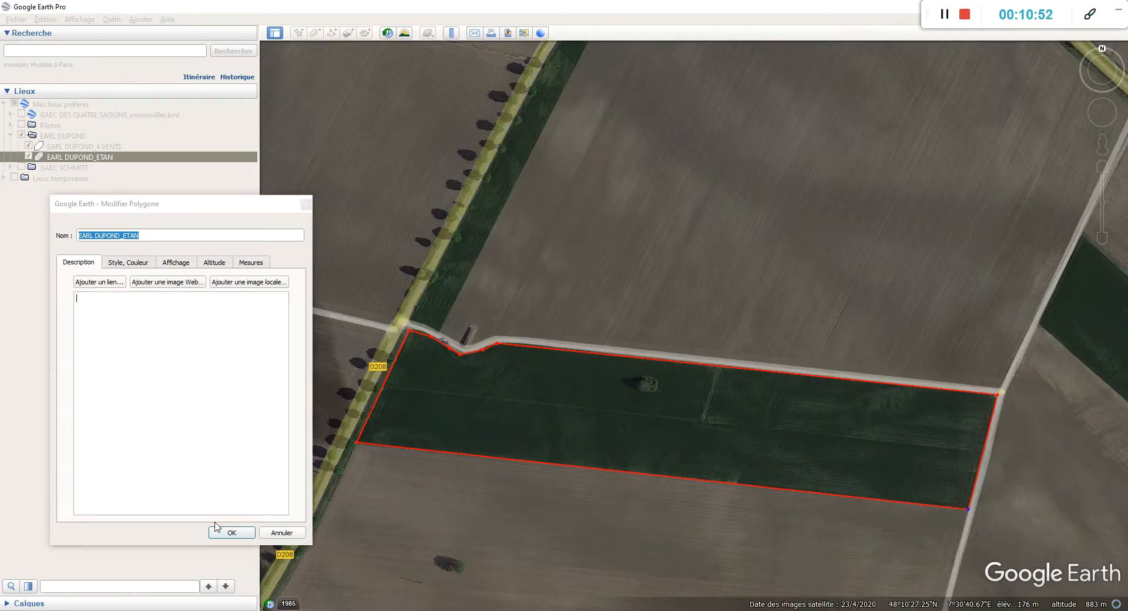
{"action": "left_click", "coordinate": [231, 532]}
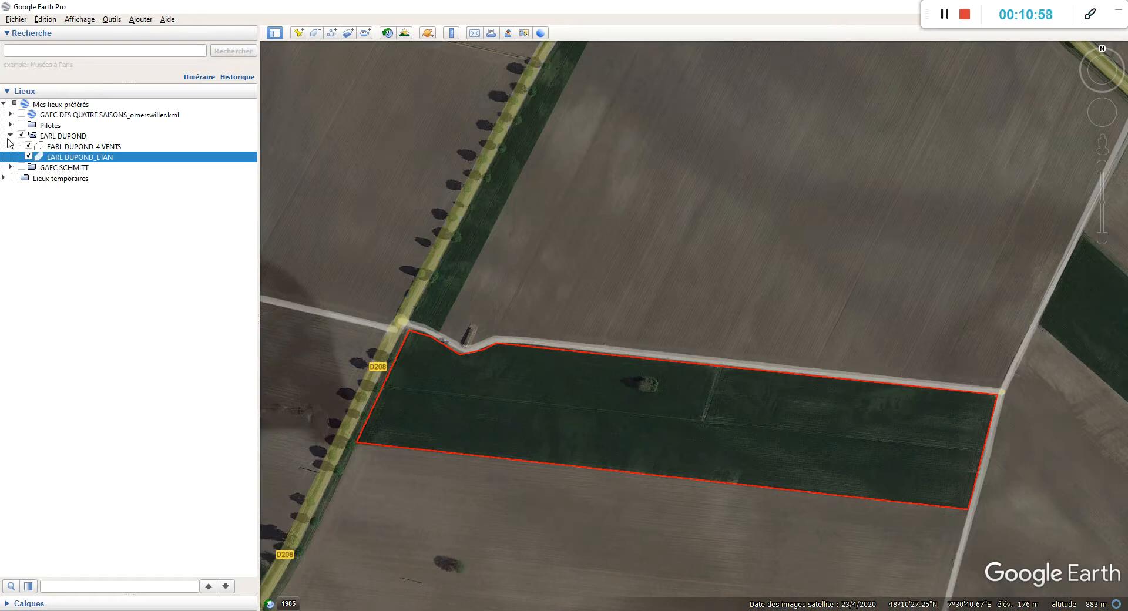
{"action": "left_click", "coordinate": [10, 135]}
{"action": "left_click", "coordinate": [49, 135]}
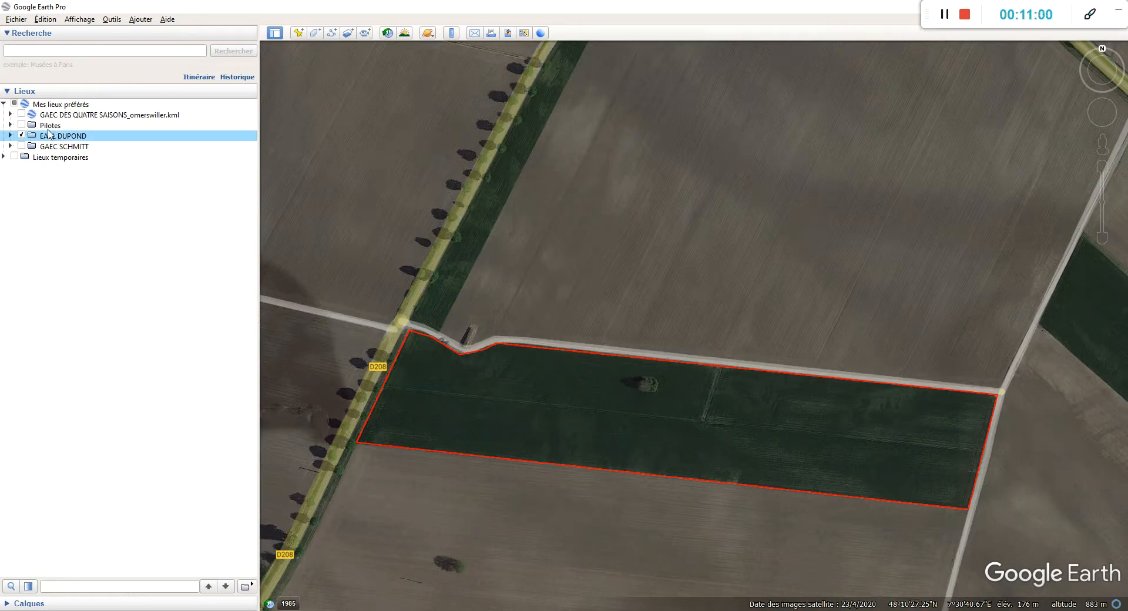
{"action": "right_click", "coordinate": [58, 139]}
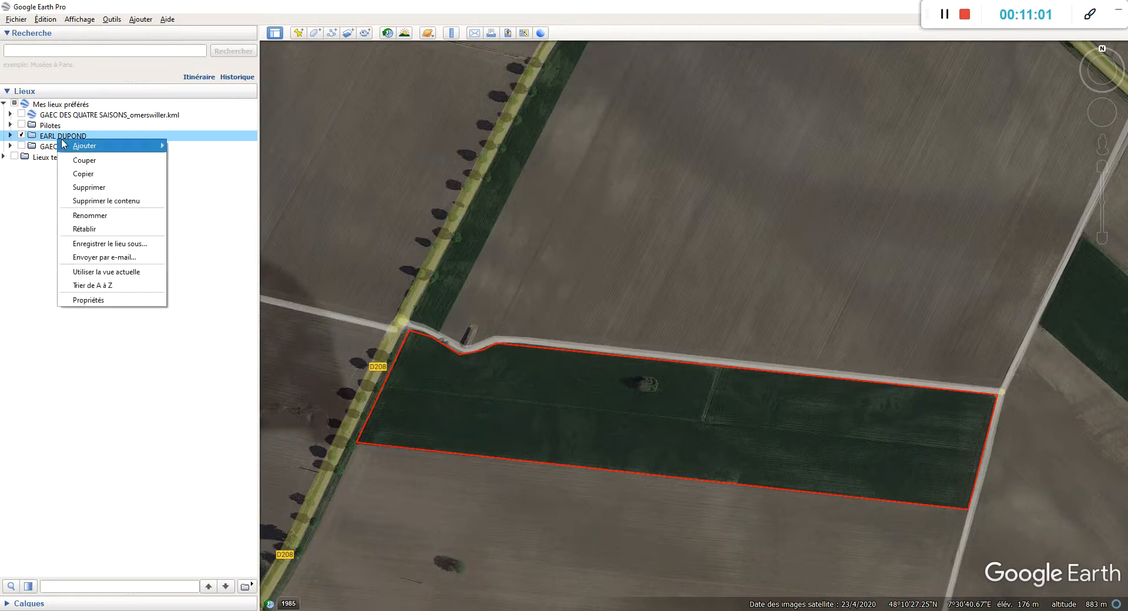
{"action": "left_click", "coordinate": [113, 245]}
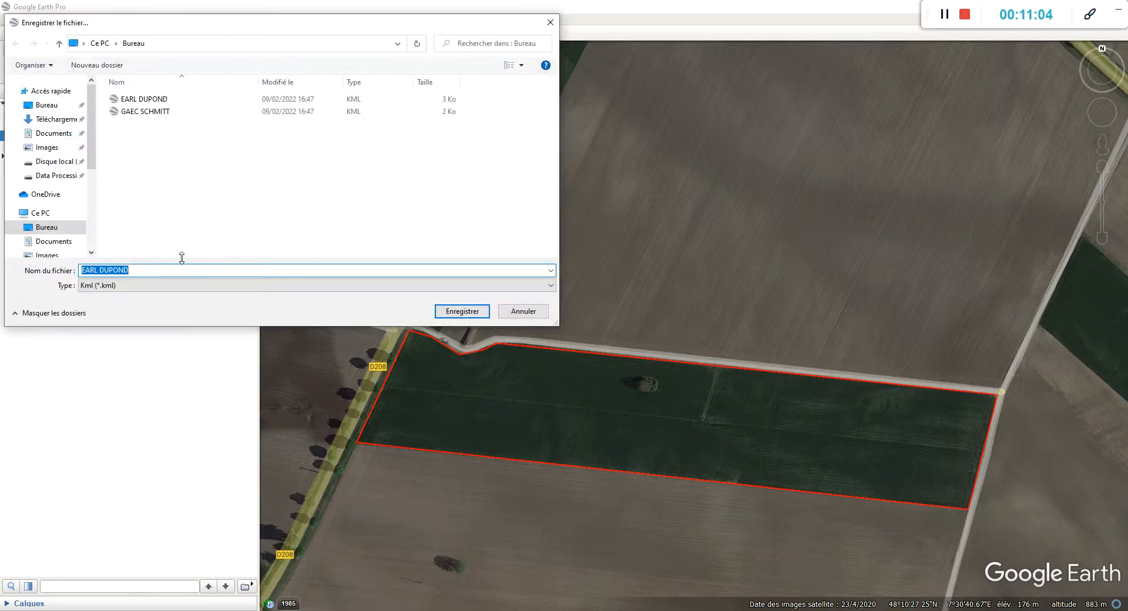
{"action": "left_click", "coordinate": [140, 103]}
{"action": "left_click", "coordinate": [461, 311]}
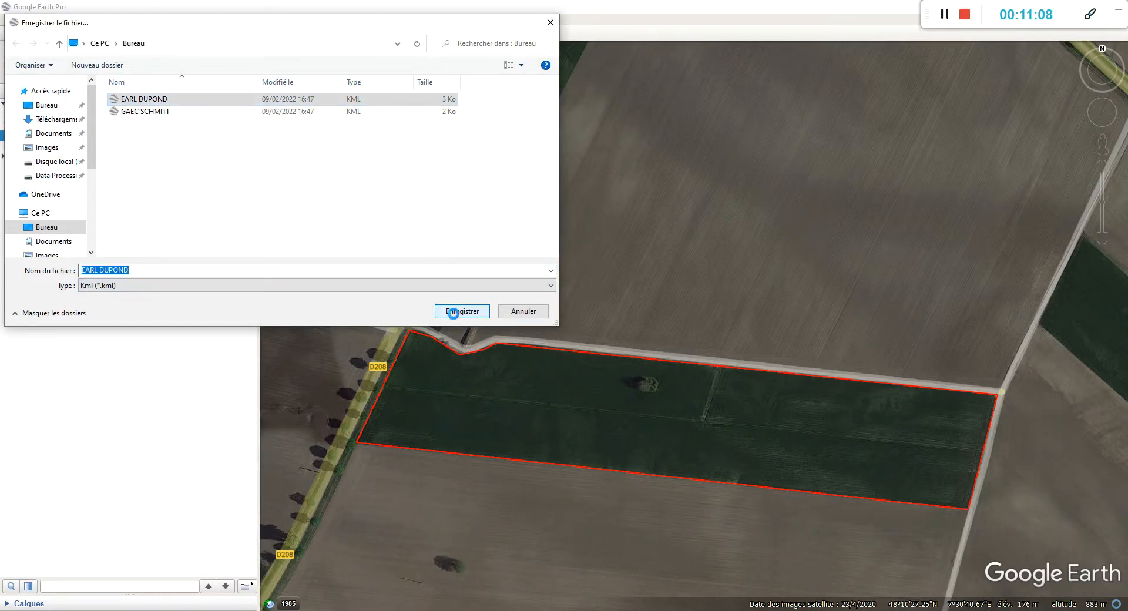
{"action": "left_click", "coordinate": [588, 311]}
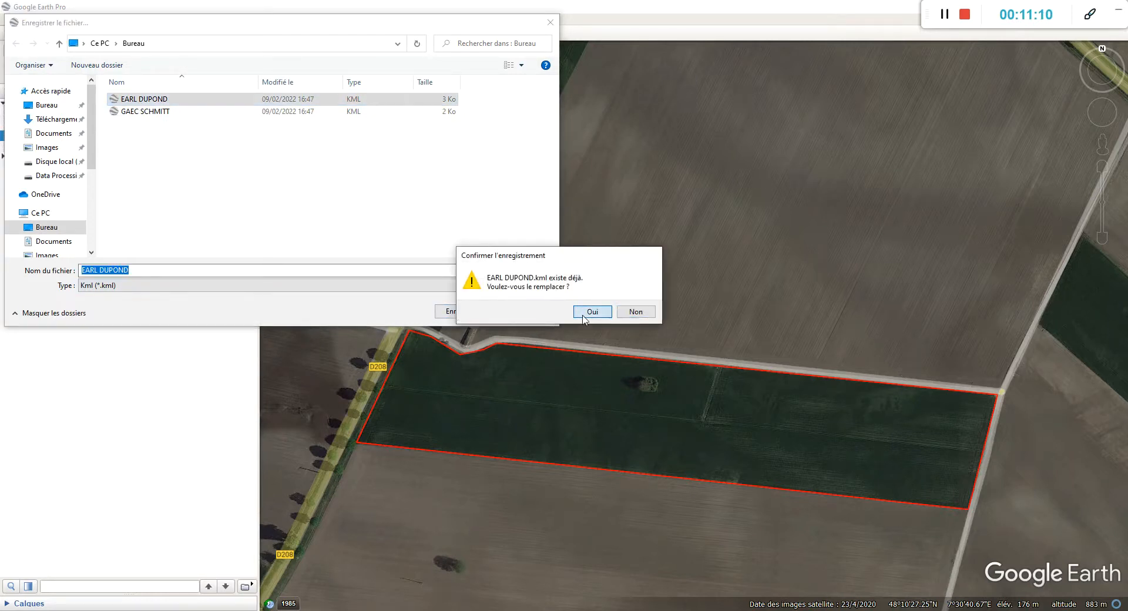